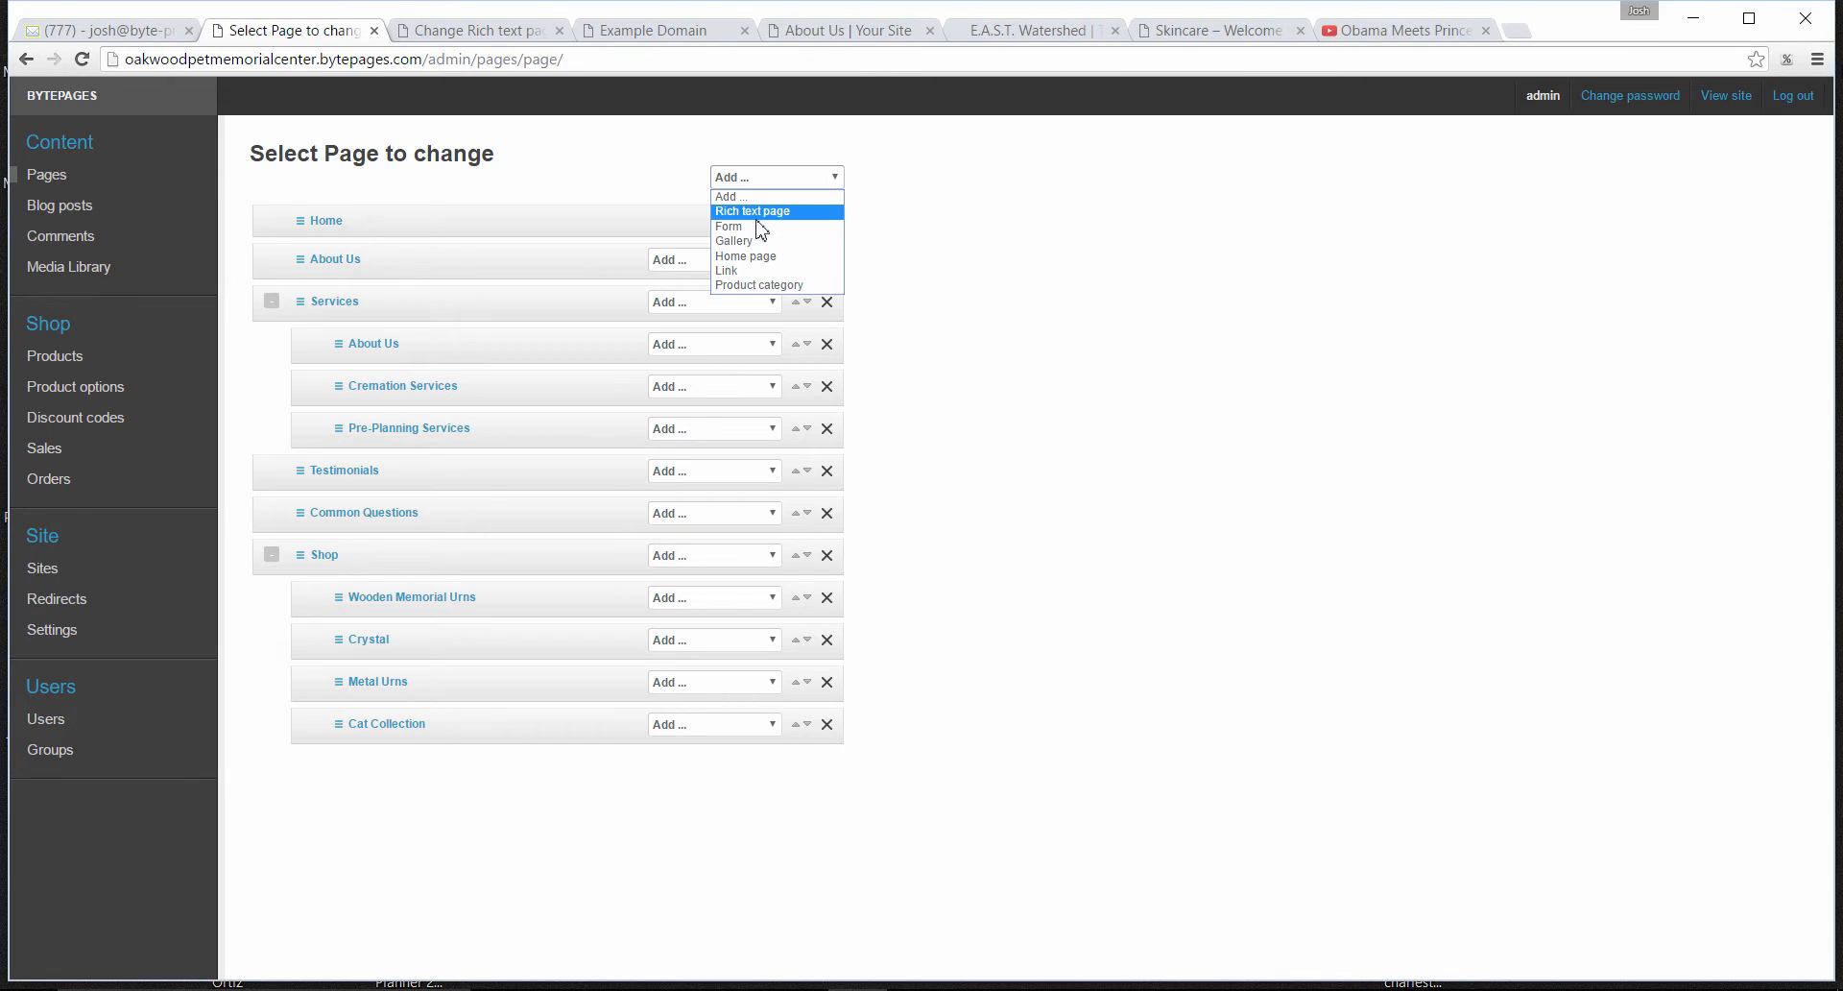
- Add a new Form page and review its title, content and button text fields
{"action": "left_click", "coordinate": [746, 230]}
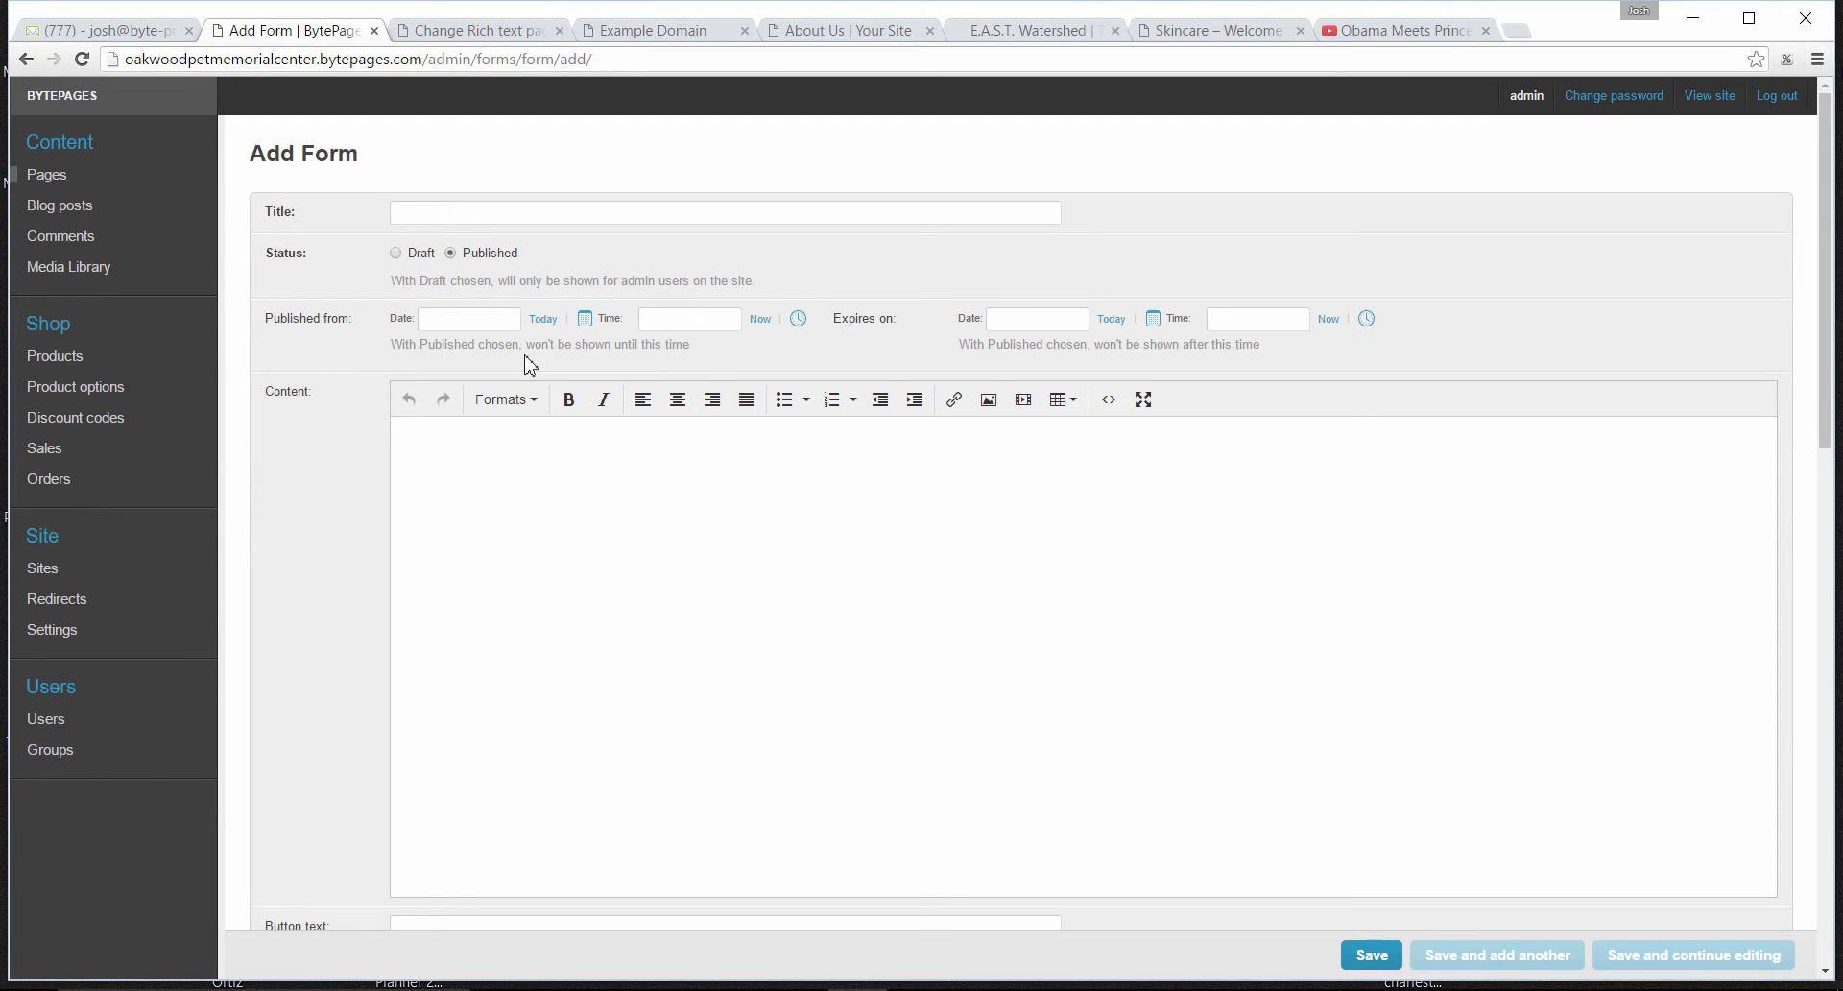
{"action": "left_click", "coordinate": [399, 216]}
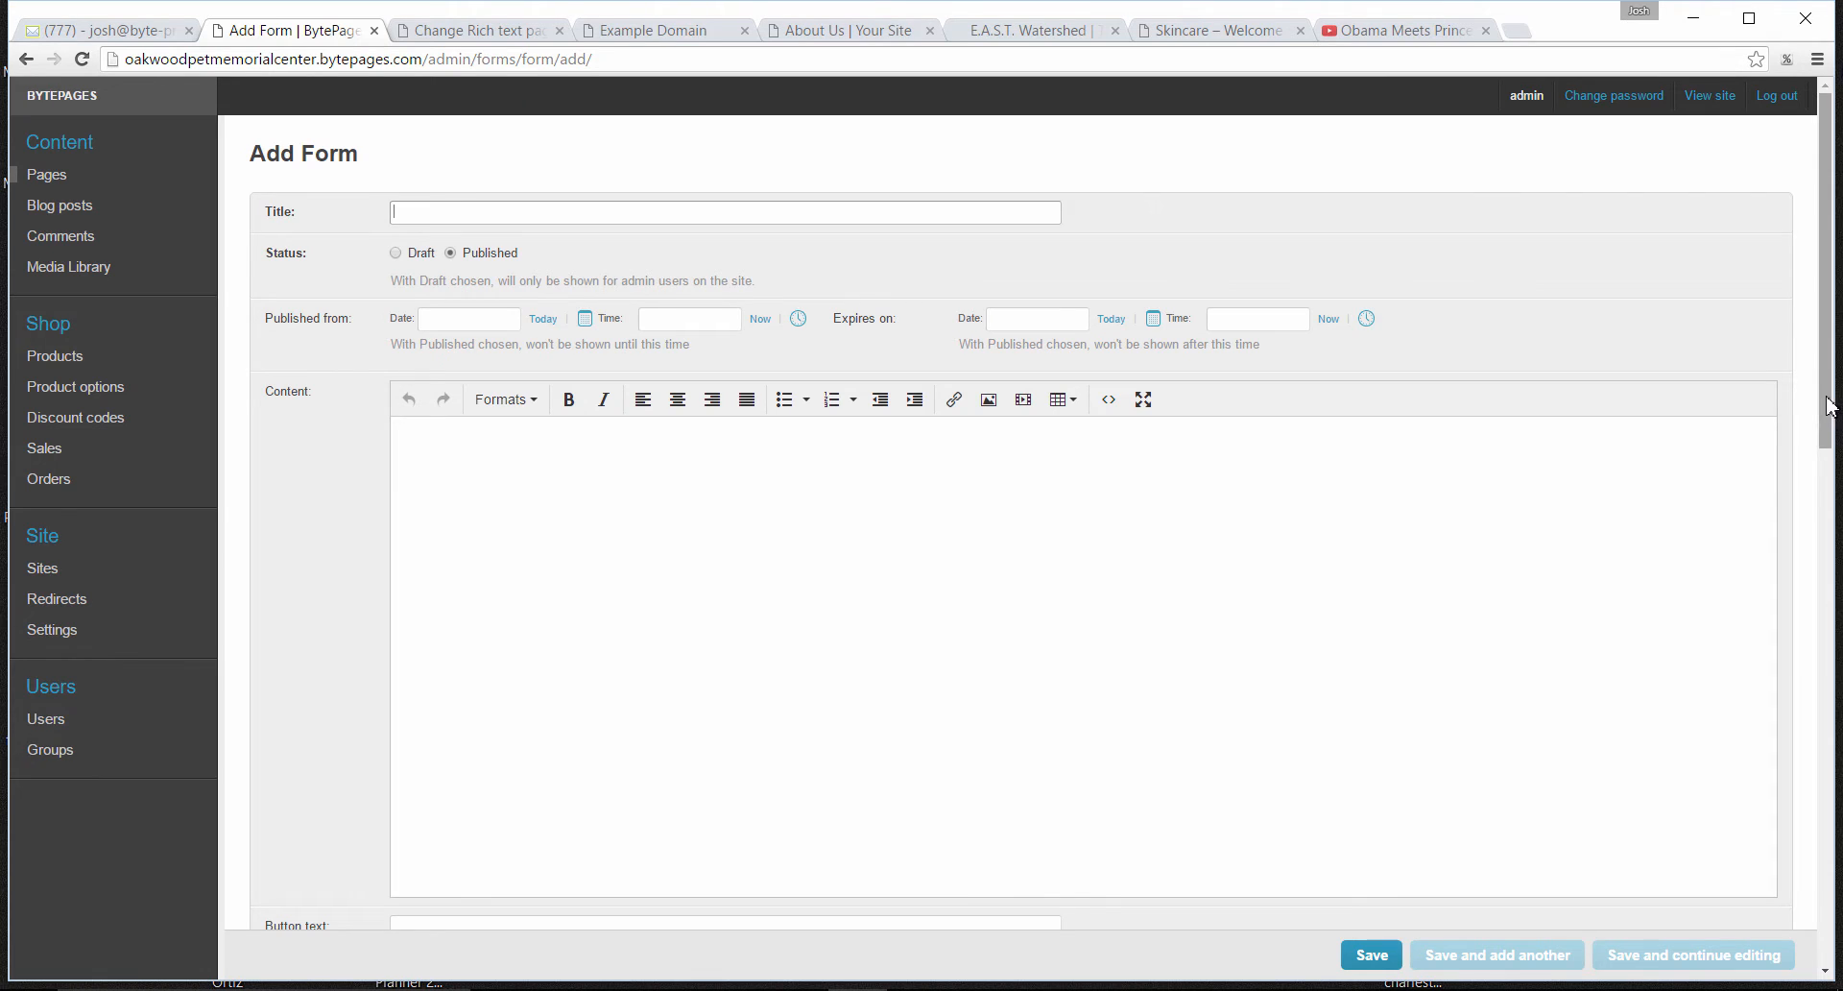
{"action": "left_click_drag", "start_coordinate": [1831, 407], "coordinate": [1838, 593]}
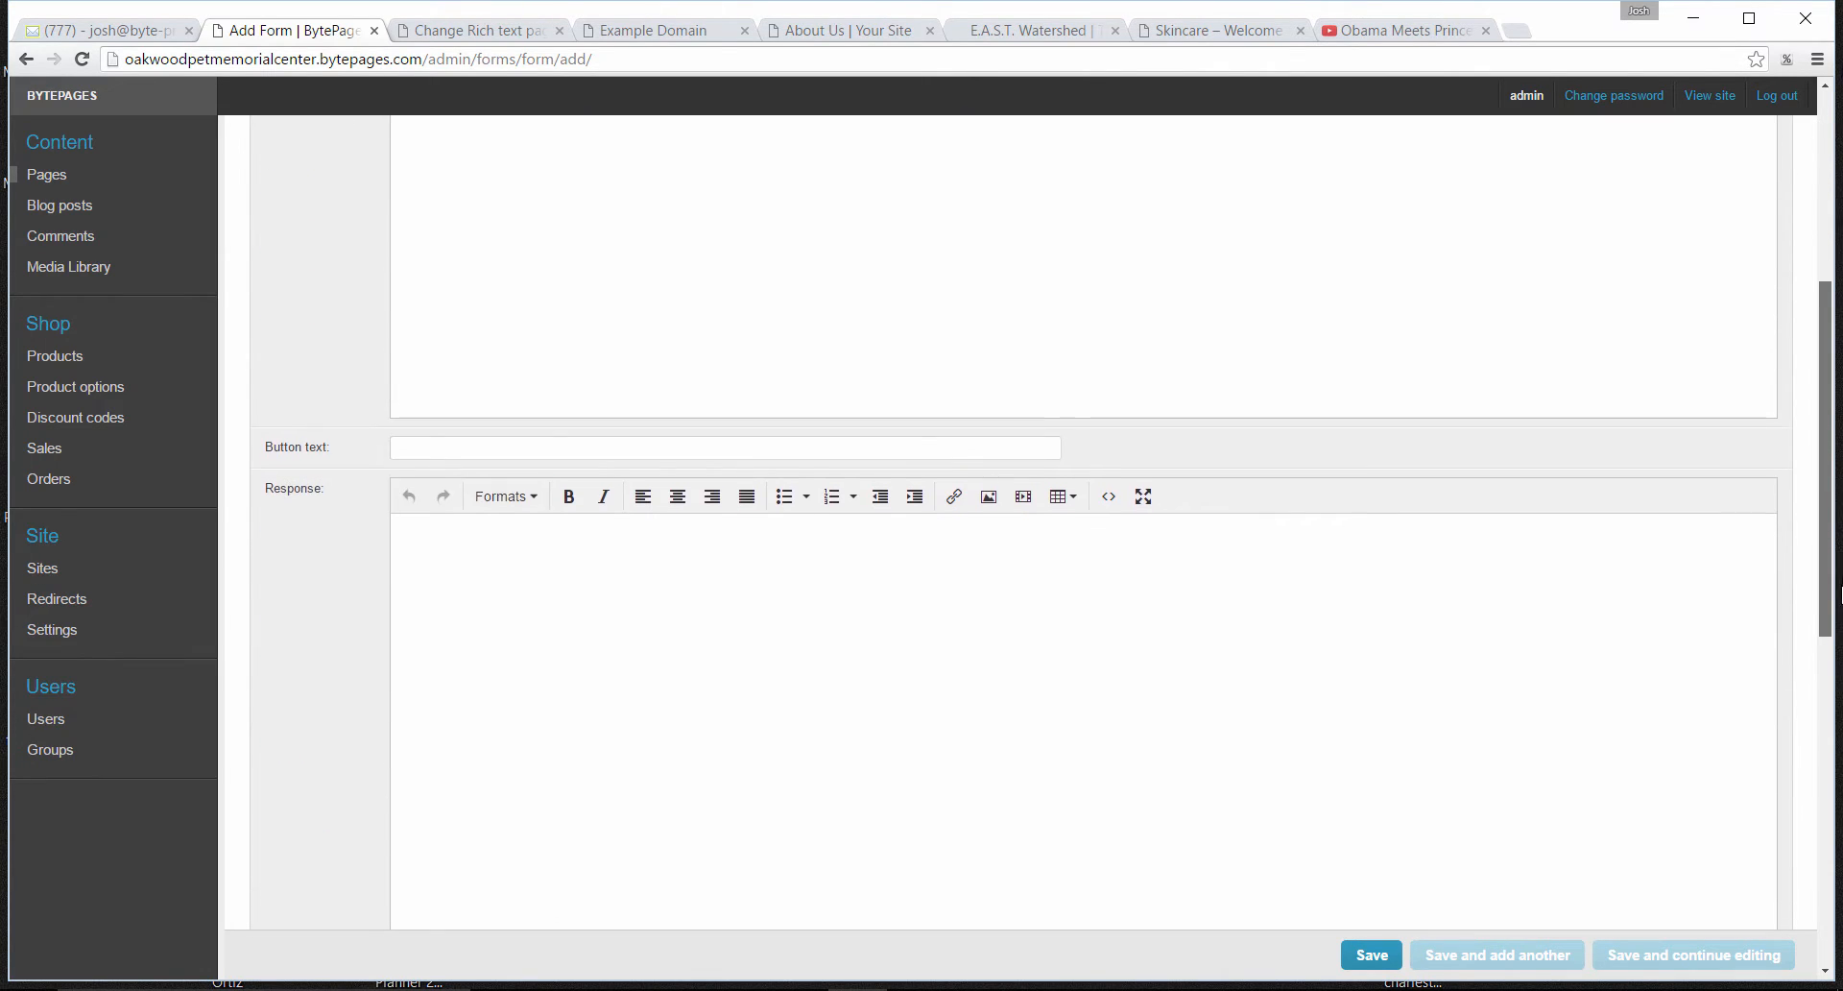
{"action": "left_click", "coordinate": [406, 451]}
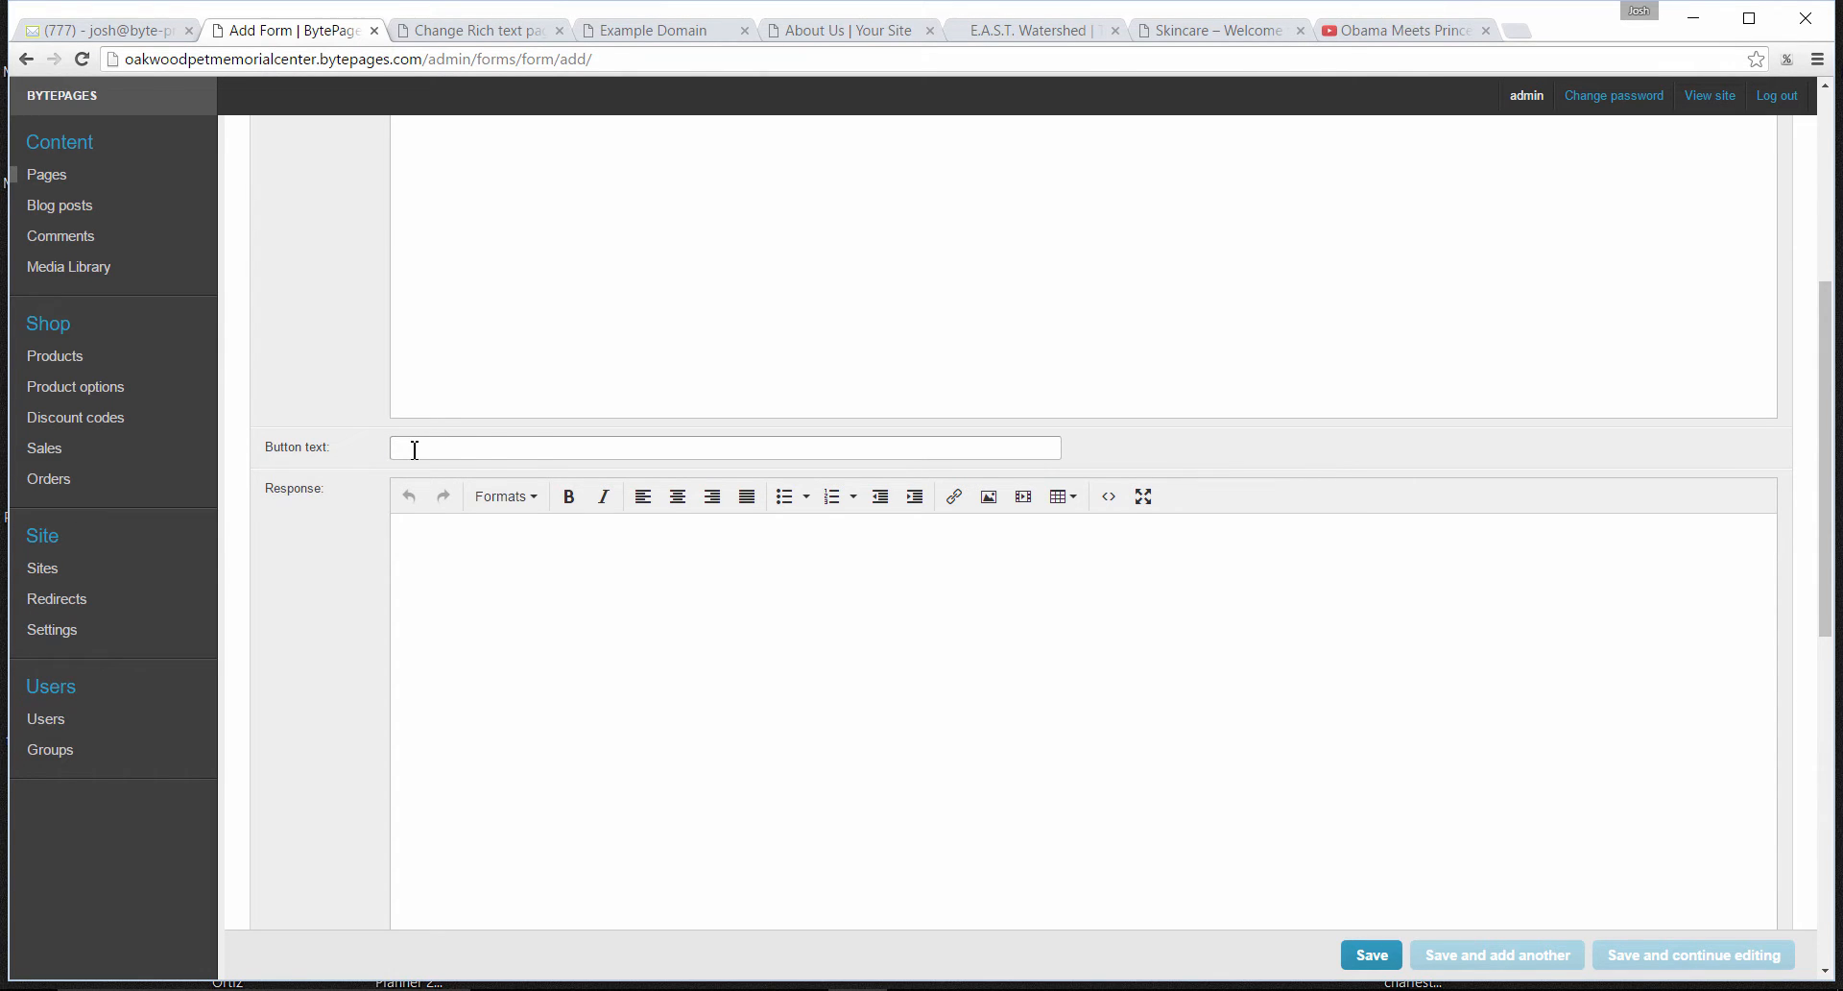
- Open the Contact page of traverseskin.bytepages.com and examine its contact form down to the submit button
{"action": "left_click", "coordinate": [1244, 30]}
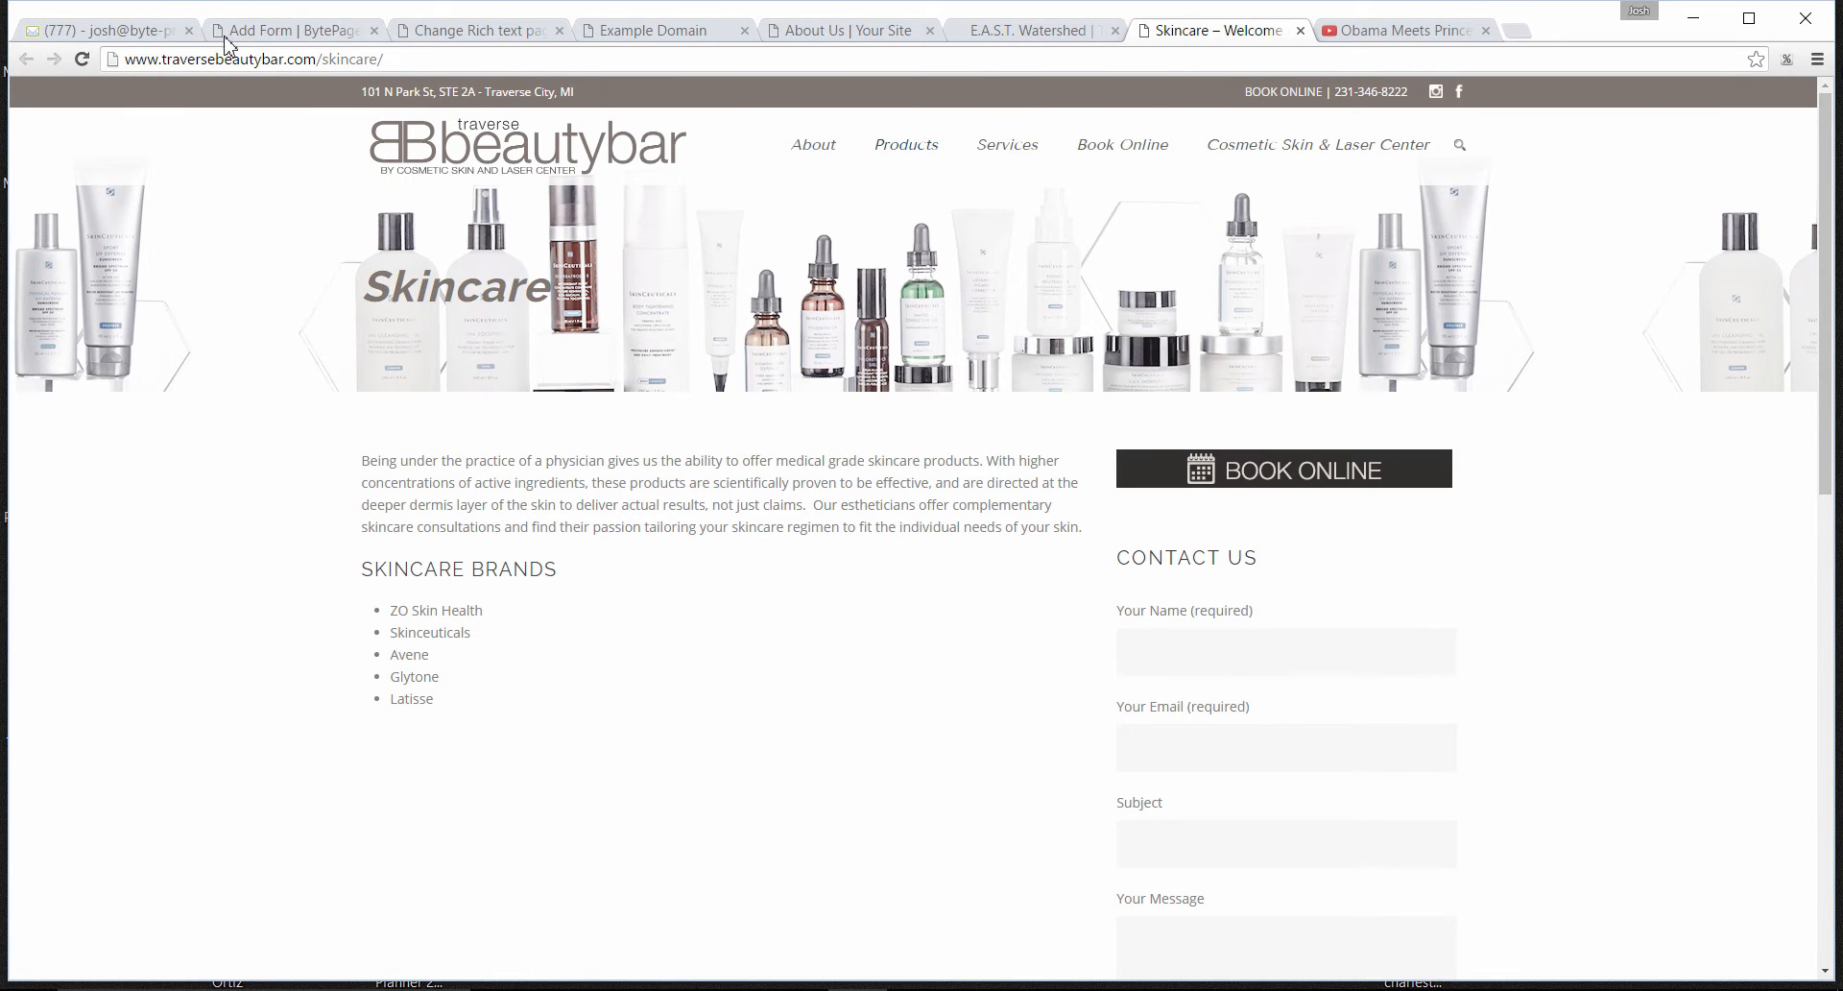
{"action": "left_click_drag", "start_coordinate": [389, 64], "coordinate": [86, 67]}
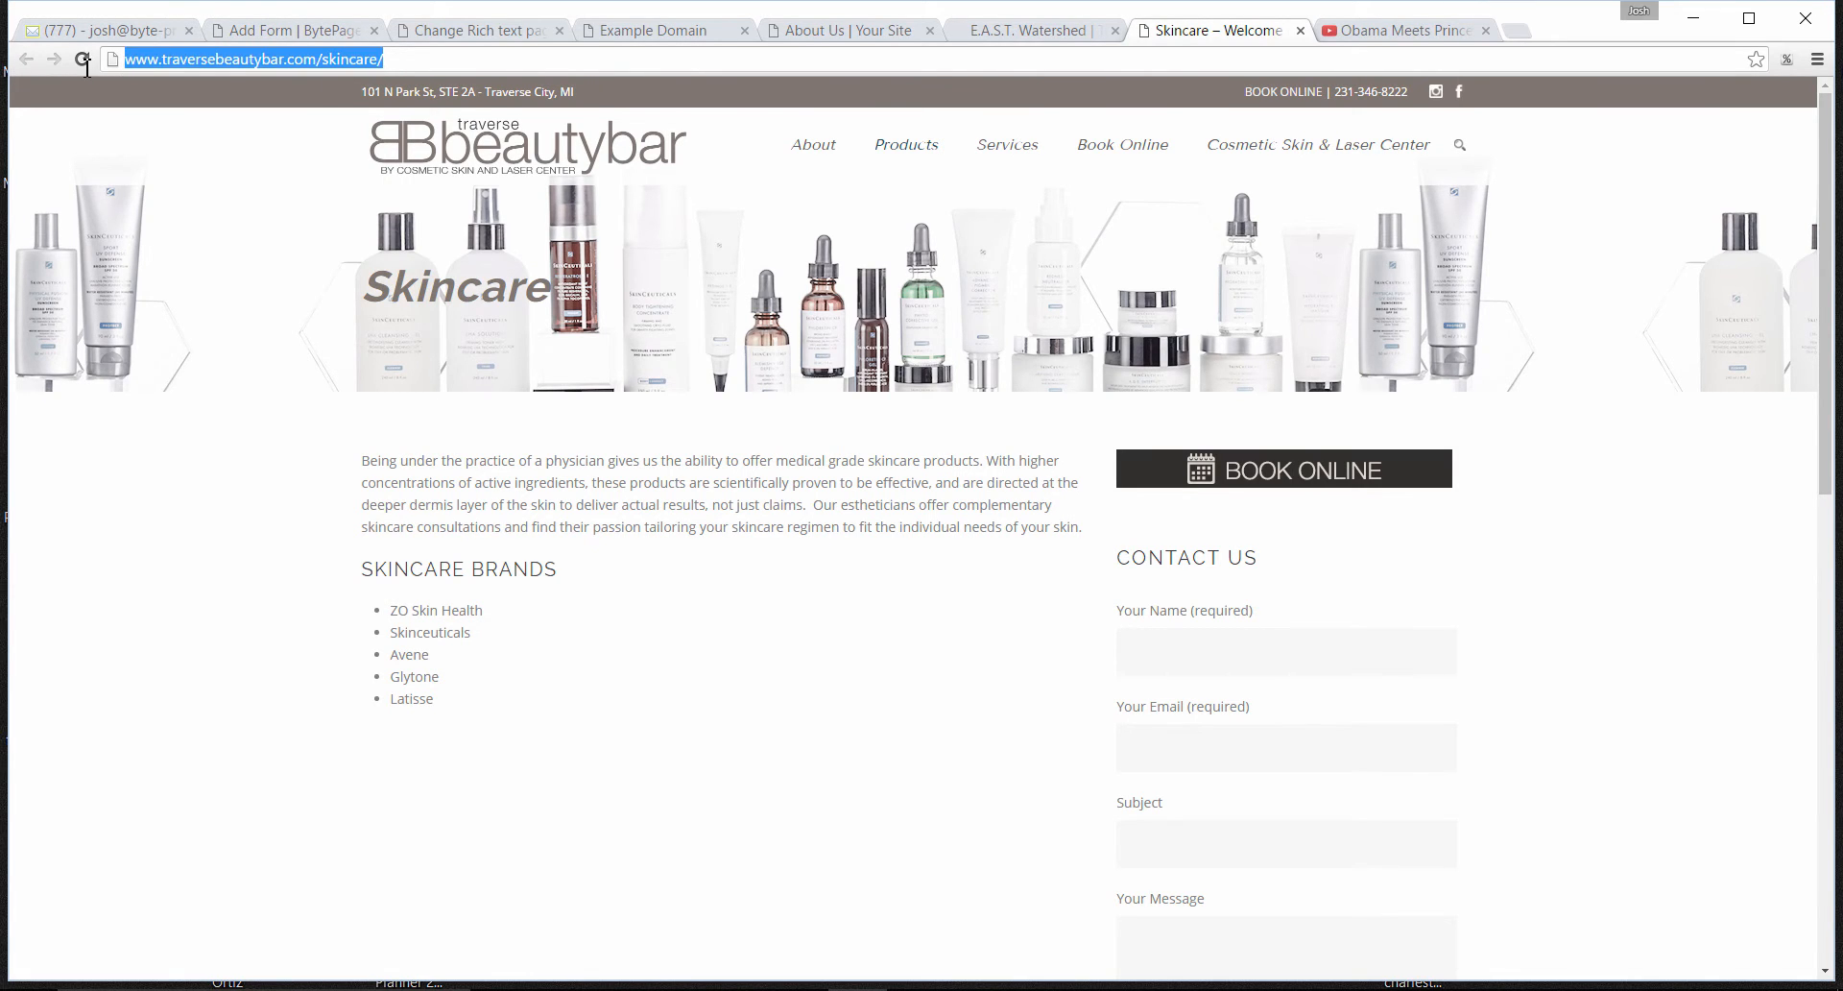
{"action": "type", "text": "traverseskin.bytepages.com"}
{"action": "key", "text": "Return"}
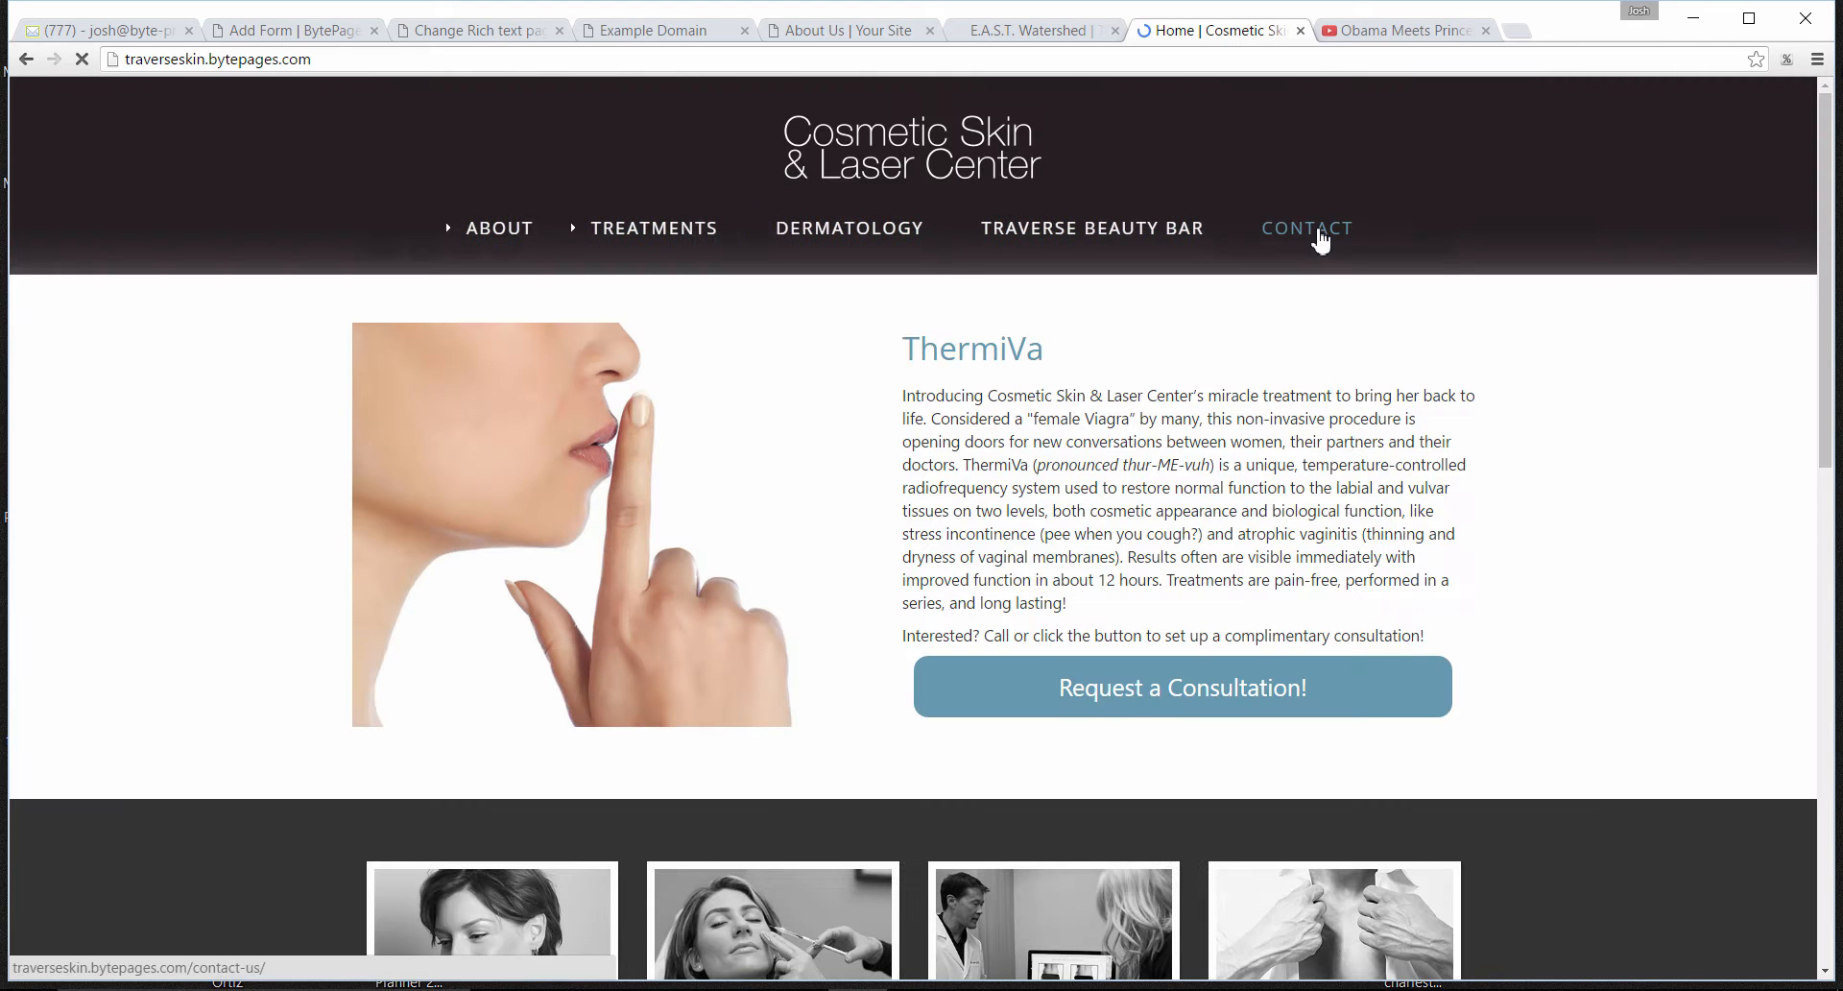
{"action": "left_click", "coordinate": [1317, 230]}
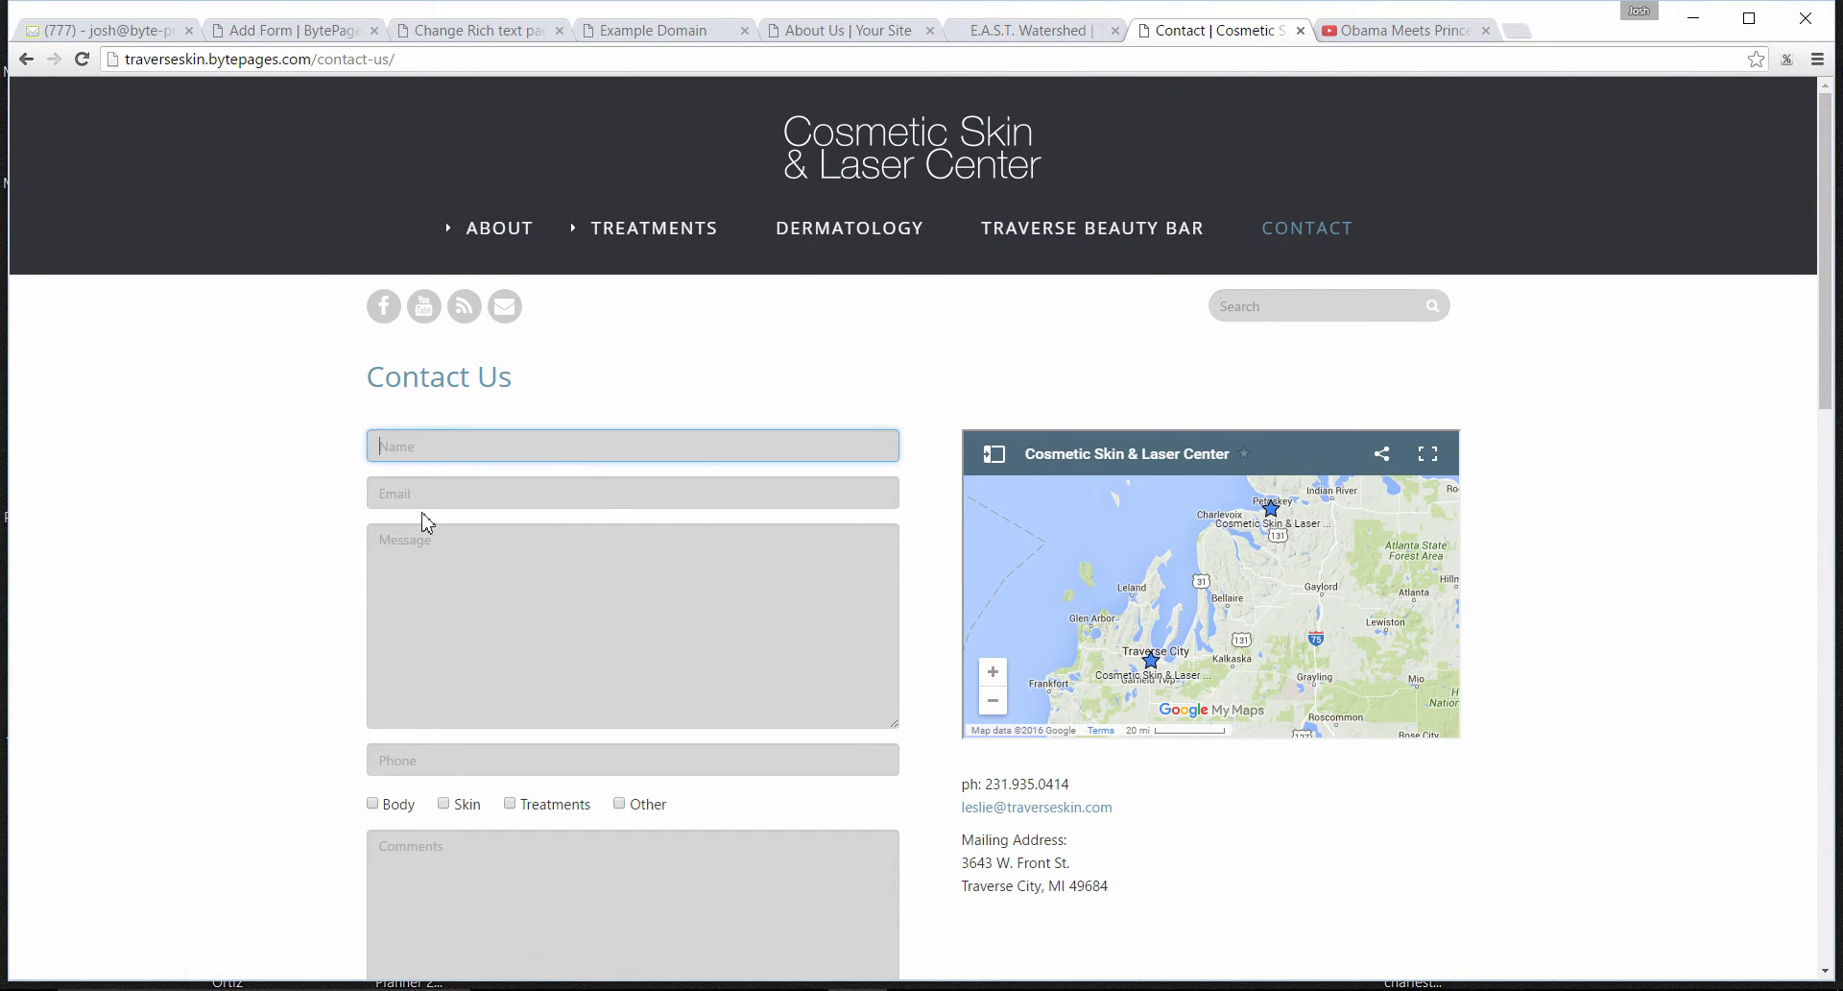
{"action": "scroll", "coordinate": [1837, 487], "scroll_direction": "down", "scroll_amount": 6}
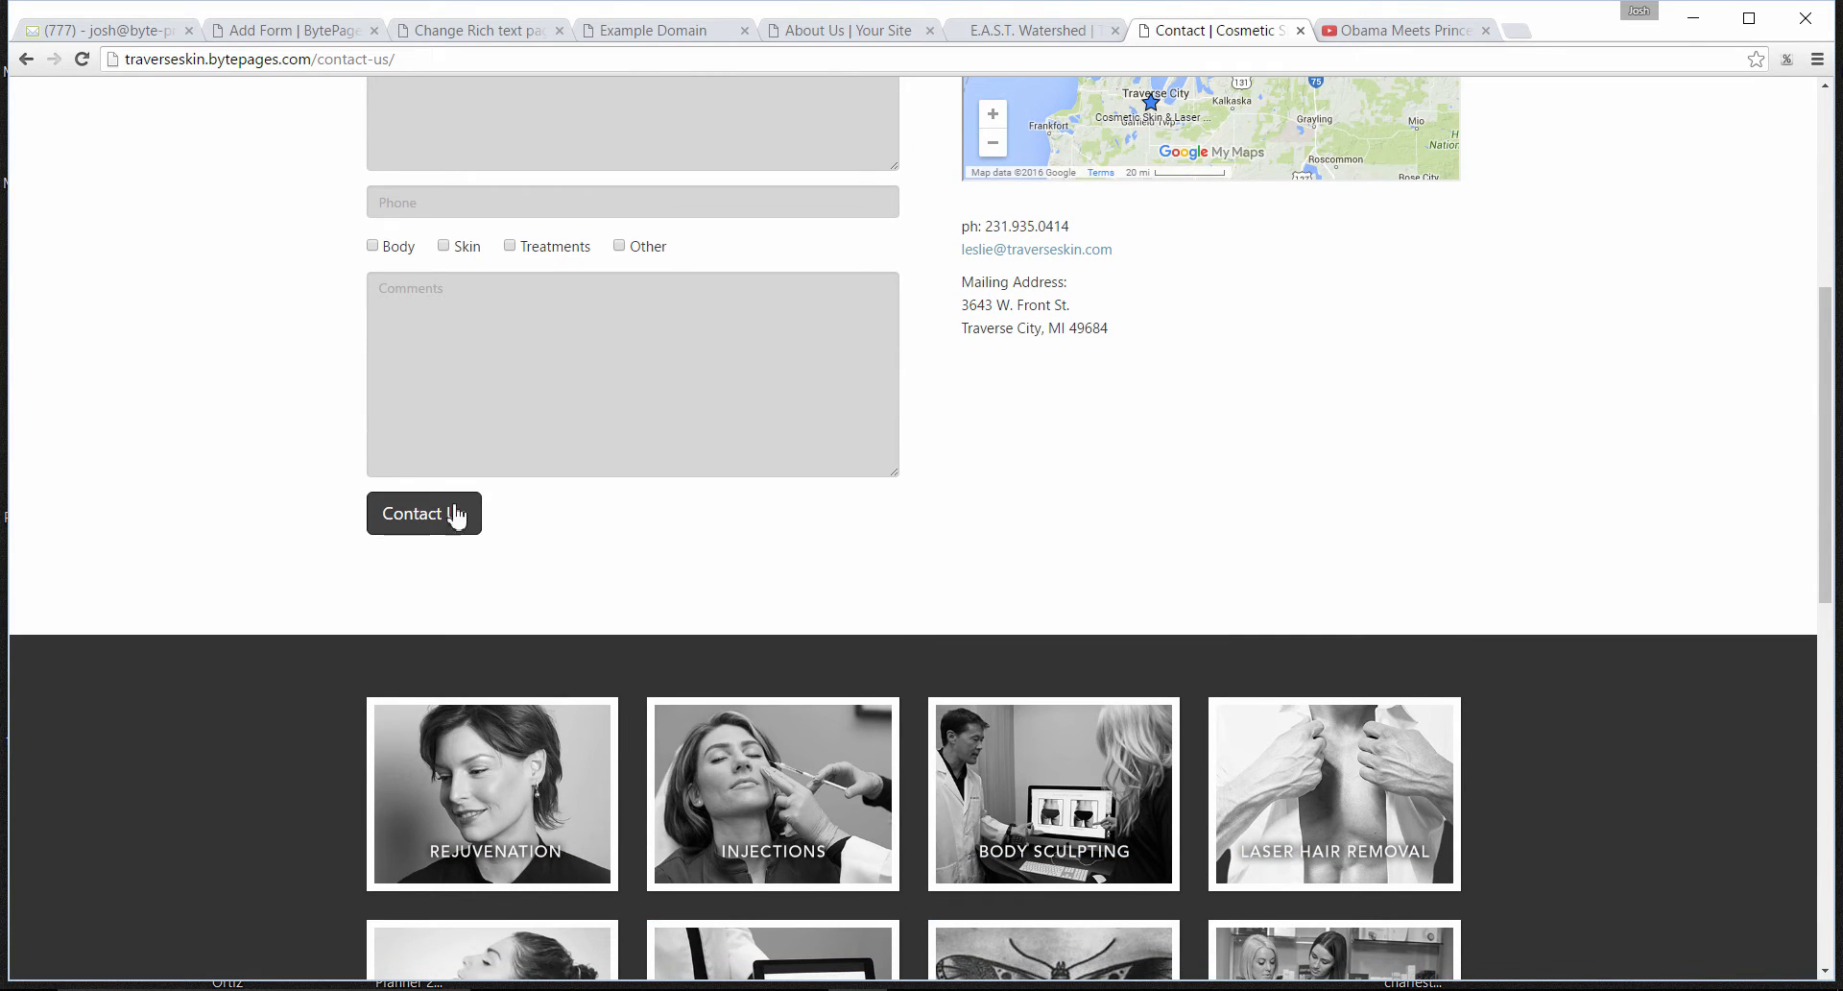
- Return to the new form's edit page and review its response, menu visibility and login options
{"action": "left_click", "coordinate": [288, 39]}
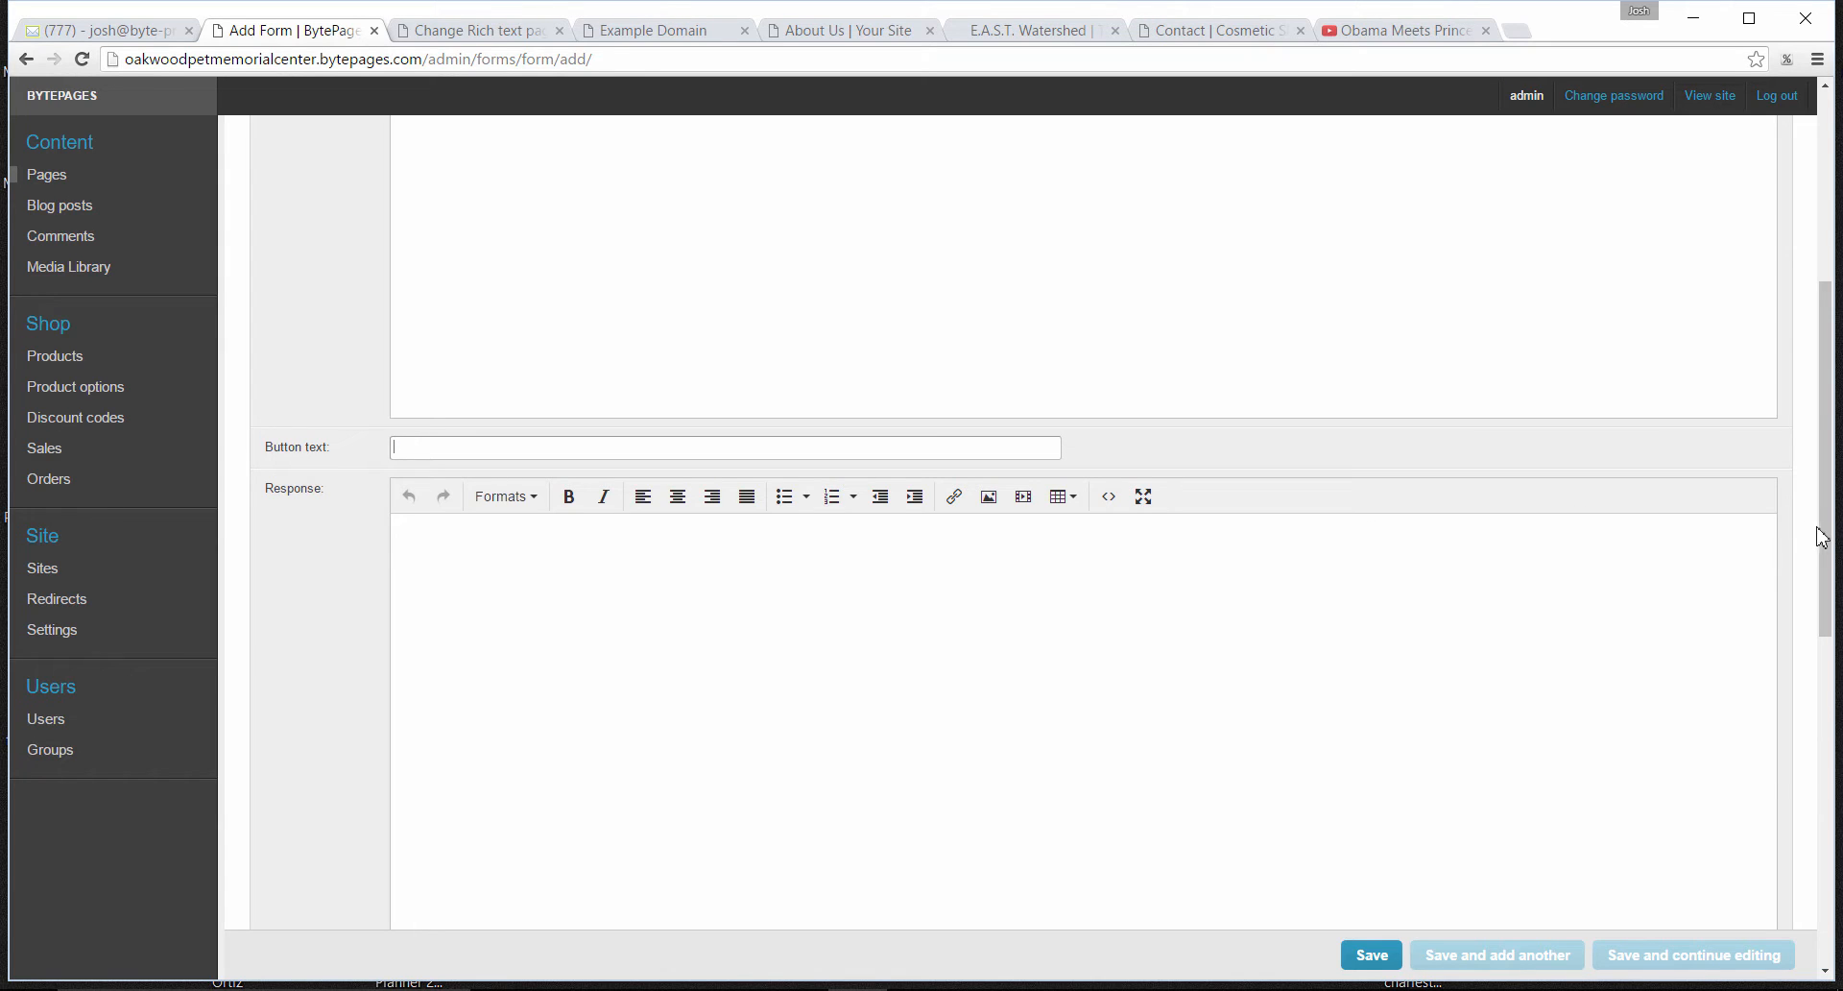
{"action": "left_click_drag", "start_coordinate": [1829, 533], "coordinate": [1827, 611]}
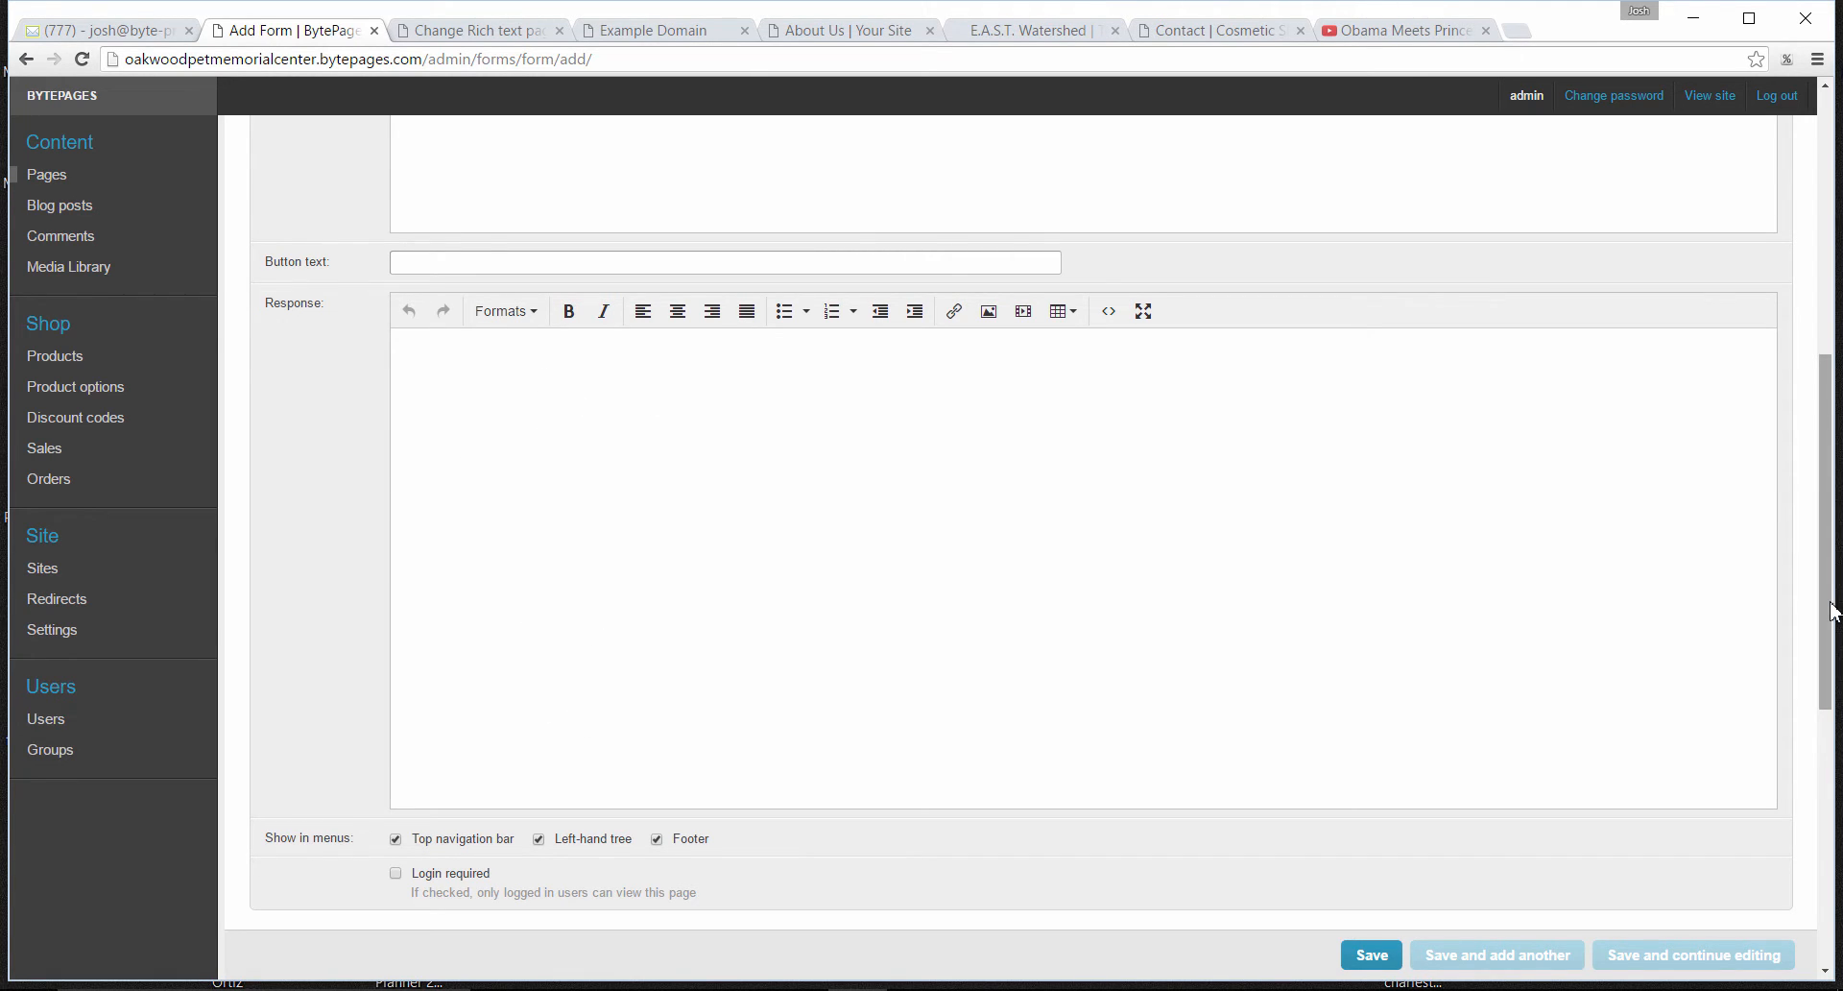
{"action": "left_click_drag", "start_coordinate": [1836, 612], "coordinate": [1837, 574]}
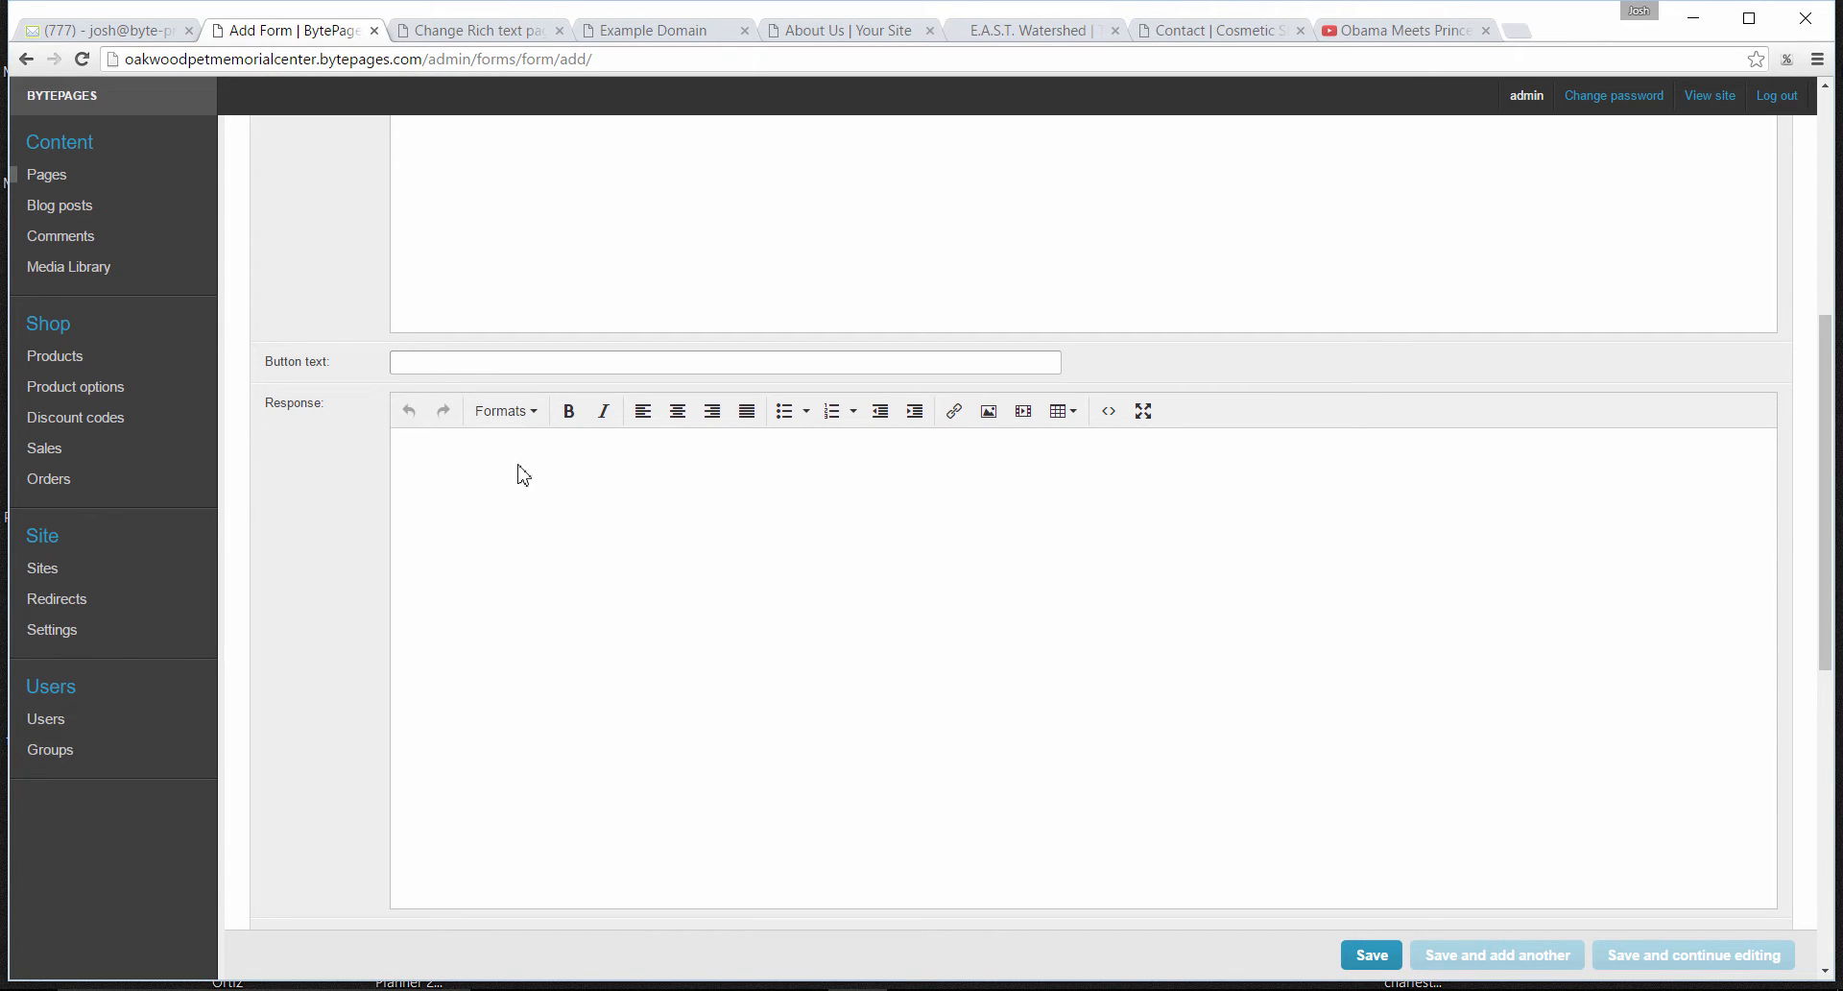
{"action": "left_click", "coordinate": [461, 459]}
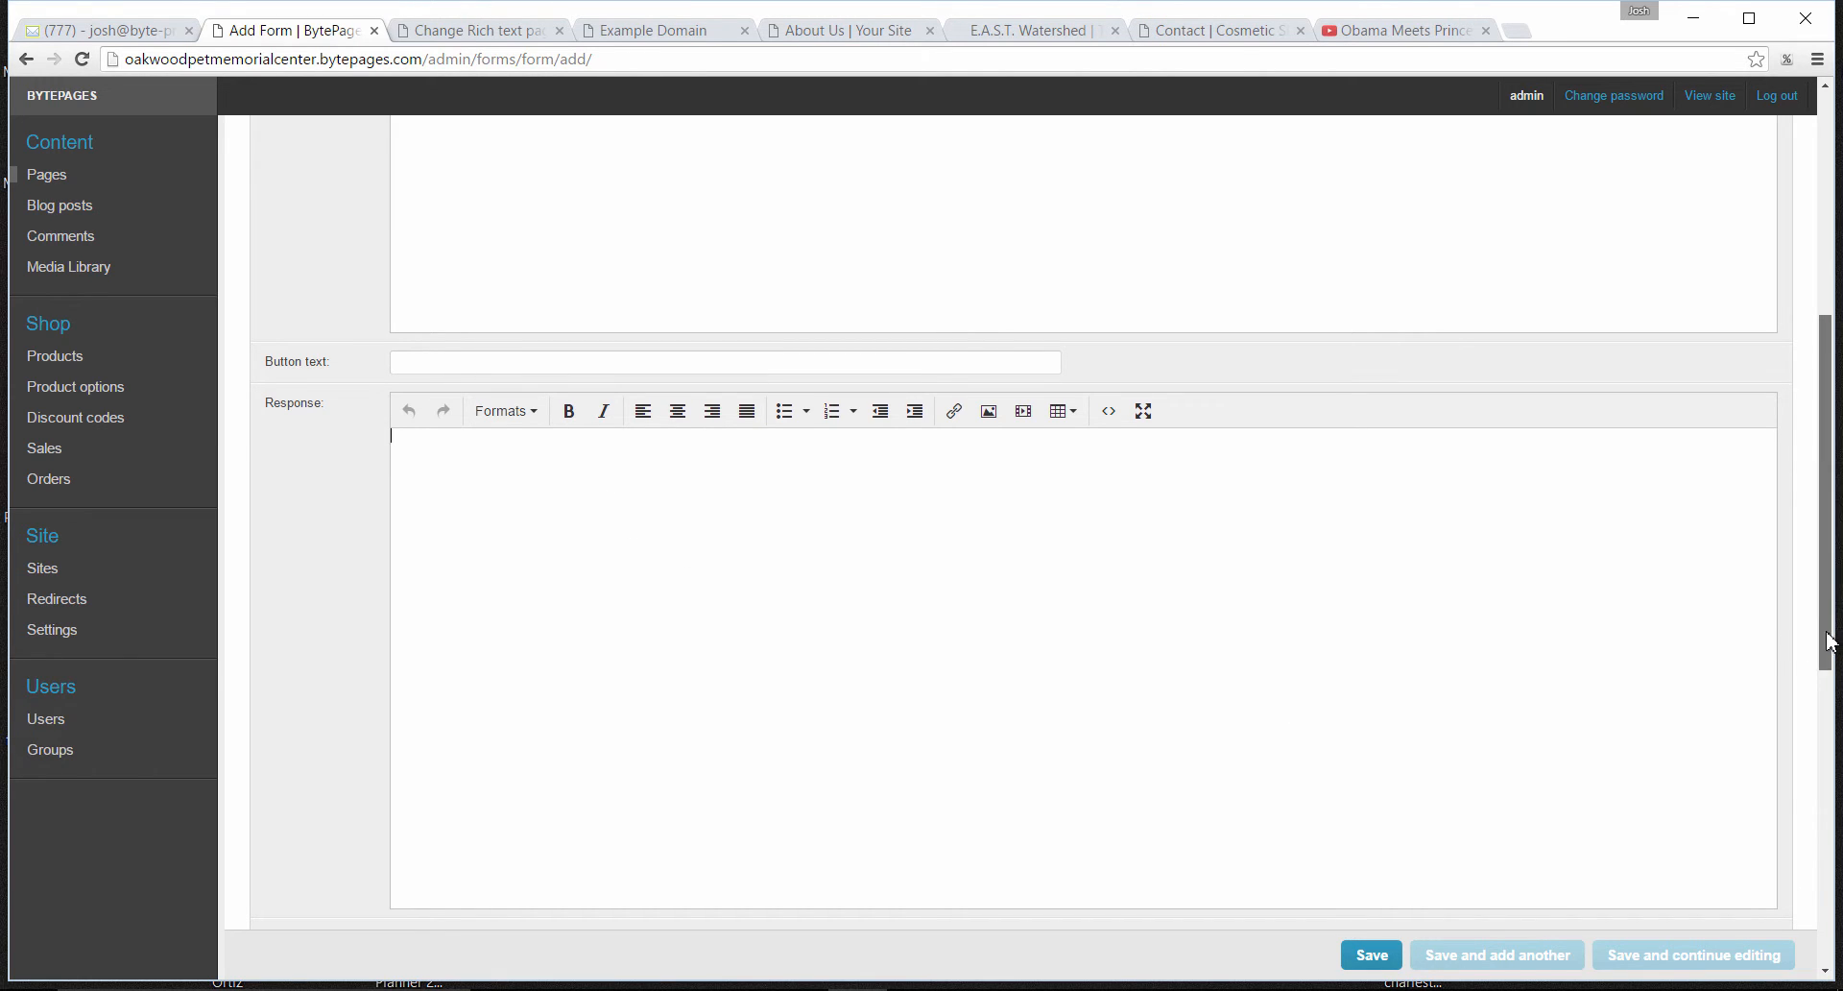
{"action": "left_click_drag", "start_coordinate": [1832, 641], "coordinate": [1827, 485]}
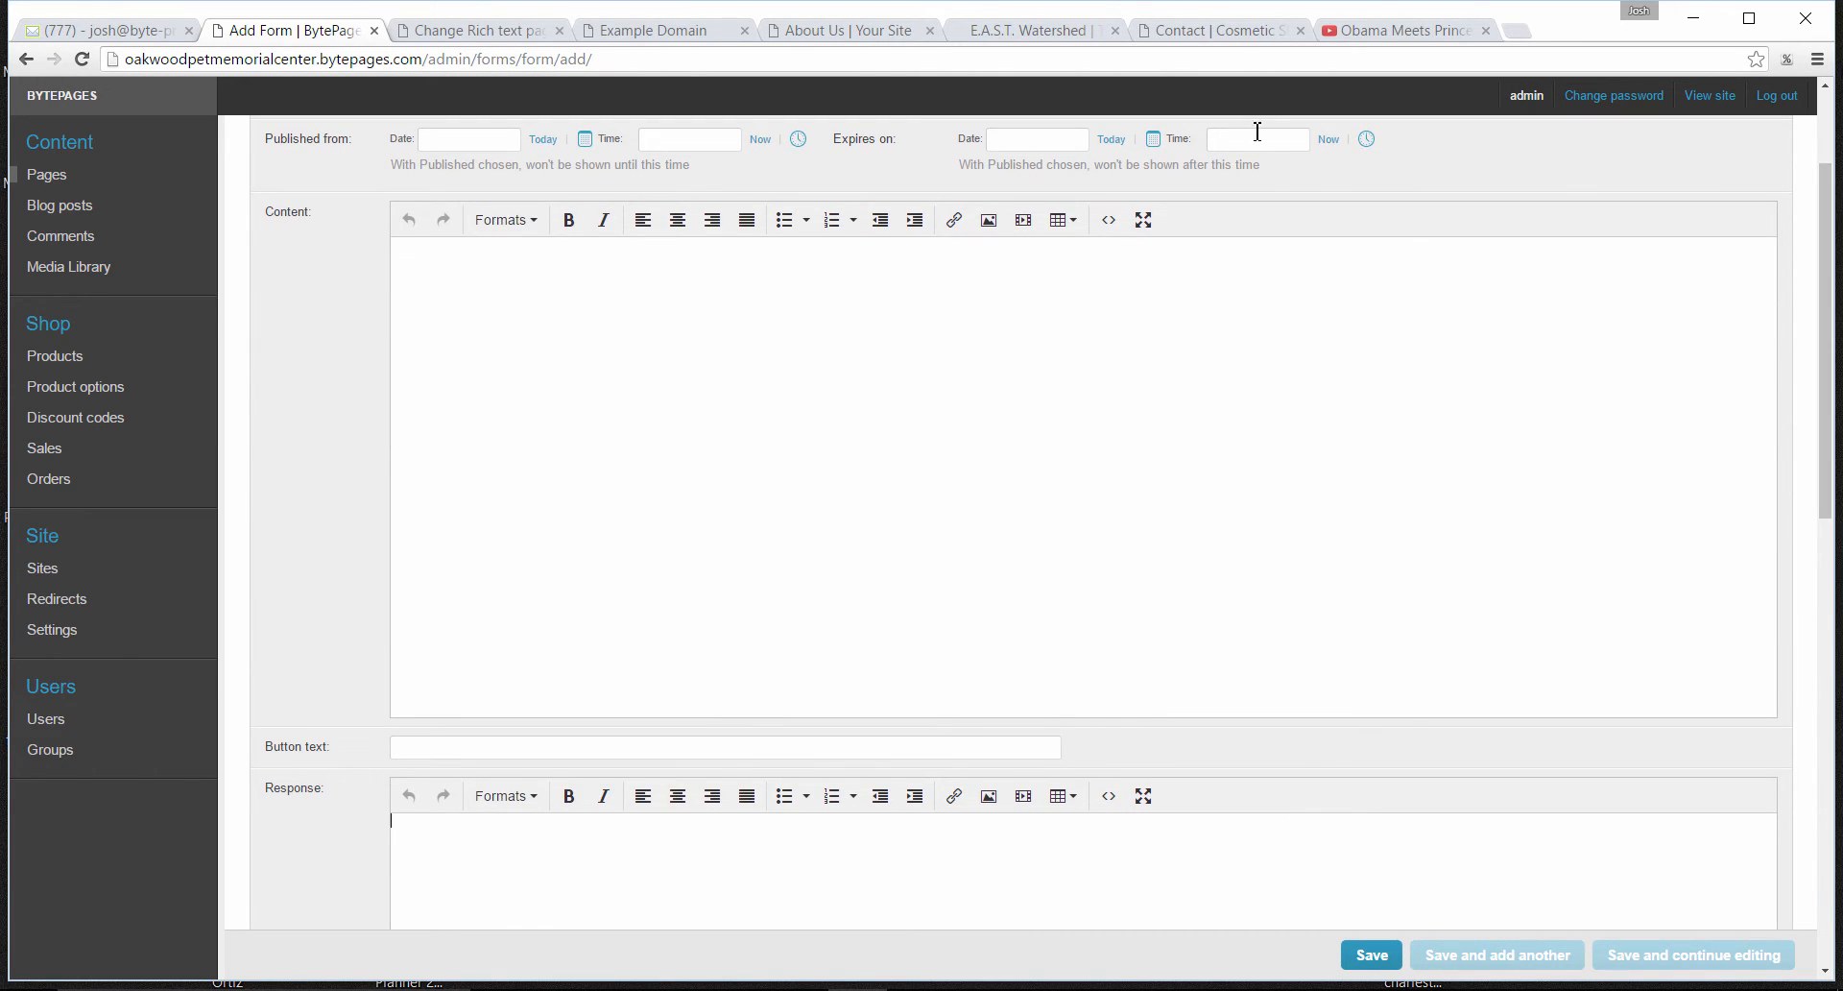
- Compare the example contact form and its submit button with the new form's Button text field
{"action": "left_click", "coordinate": [1200, 25]}
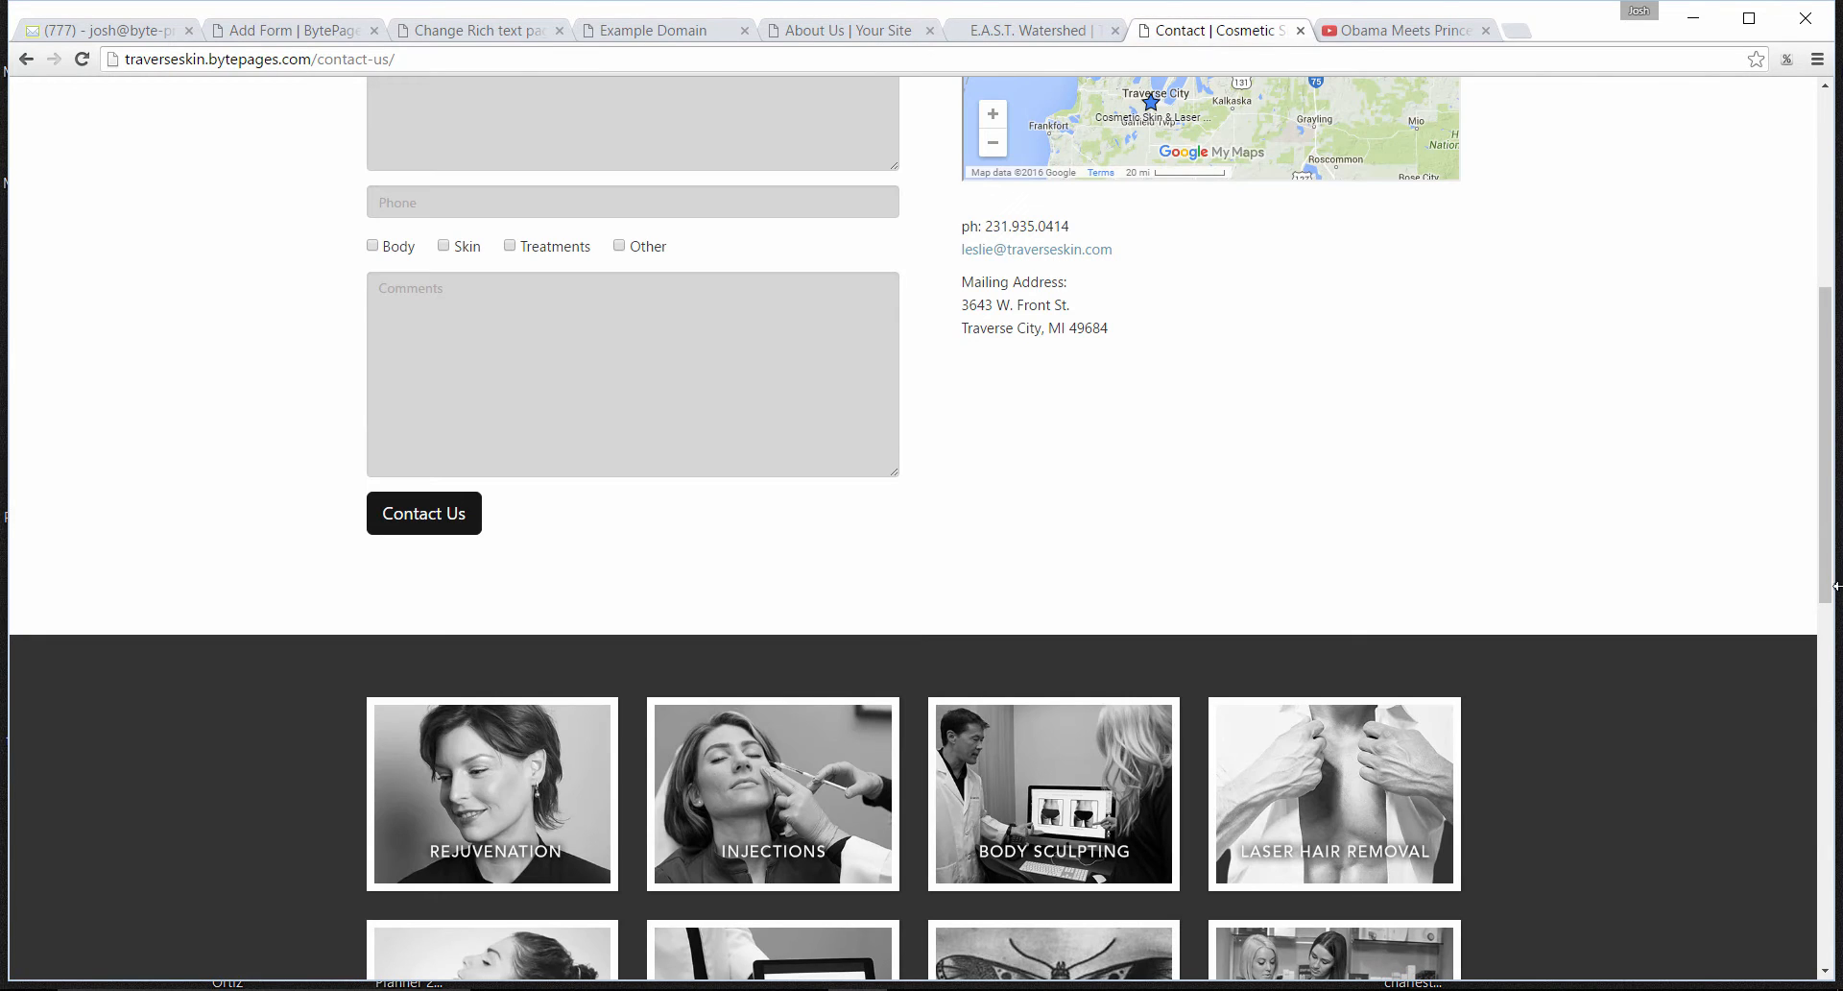
{"action": "left_click_drag", "start_coordinate": [1829, 578], "coordinate": [1832, 423]}
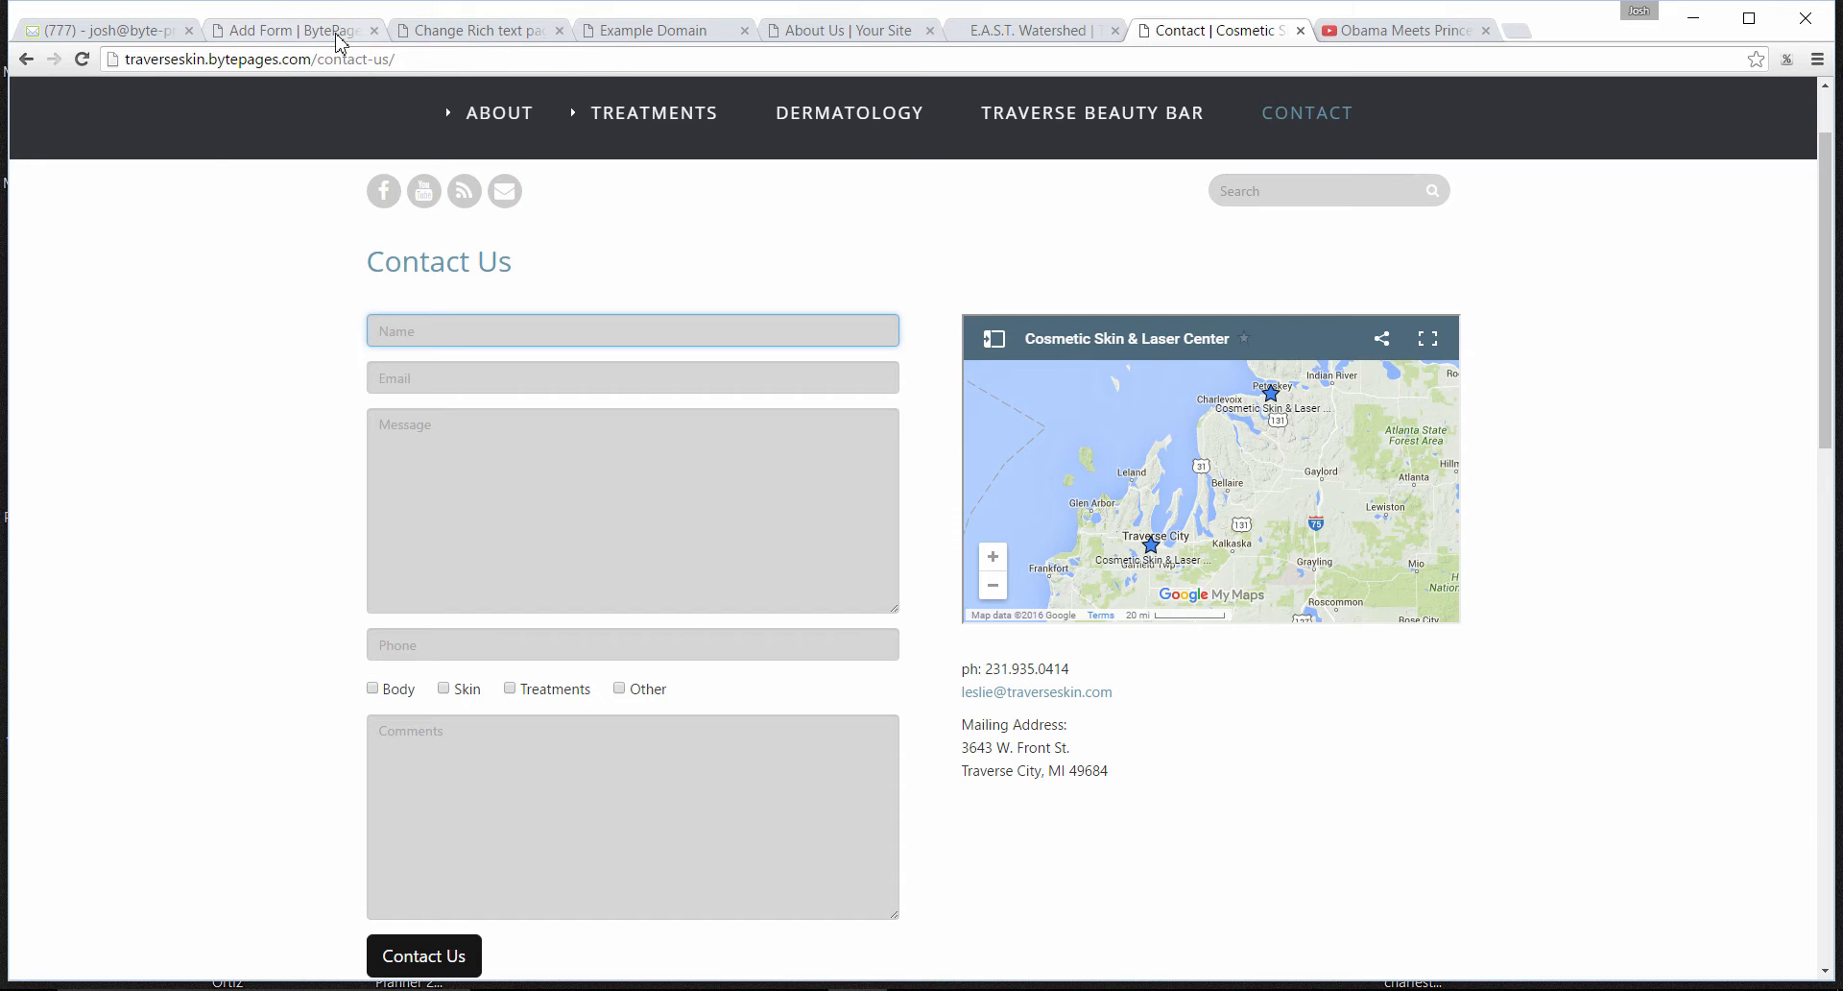
{"action": "left_click", "coordinate": [340, 38]}
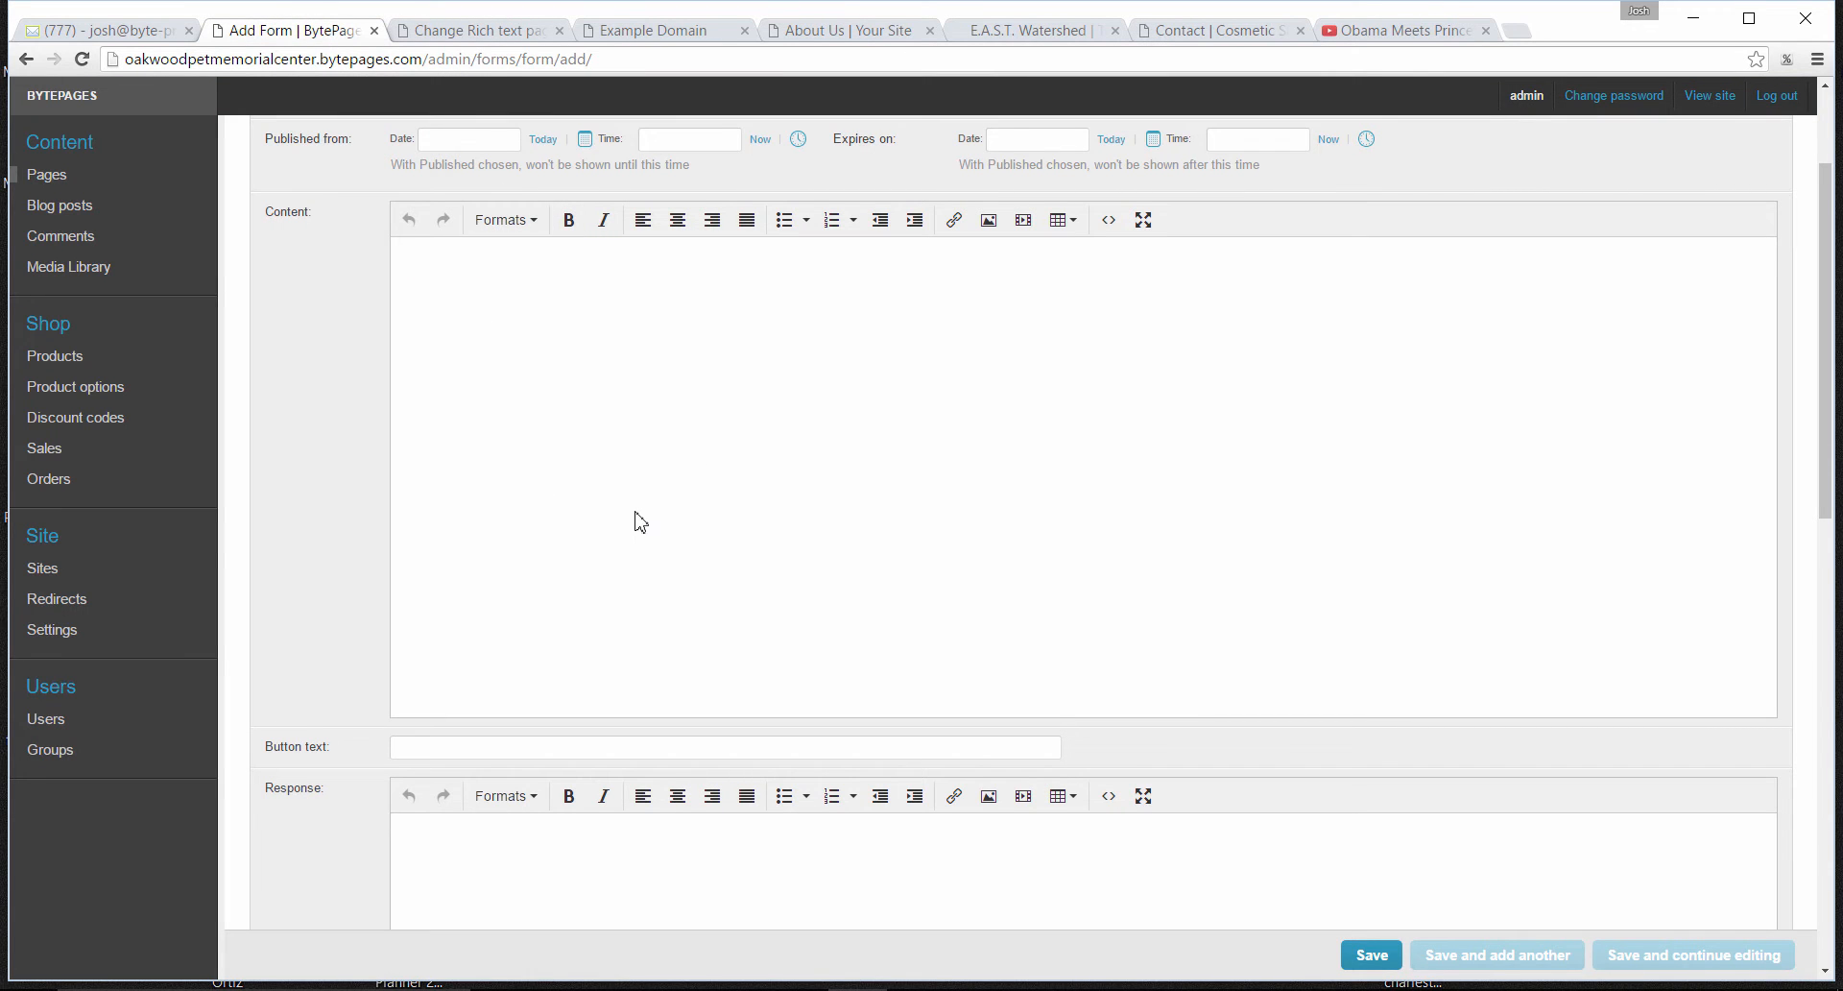
{"action": "left_click", "coordinate": [420, 749]}
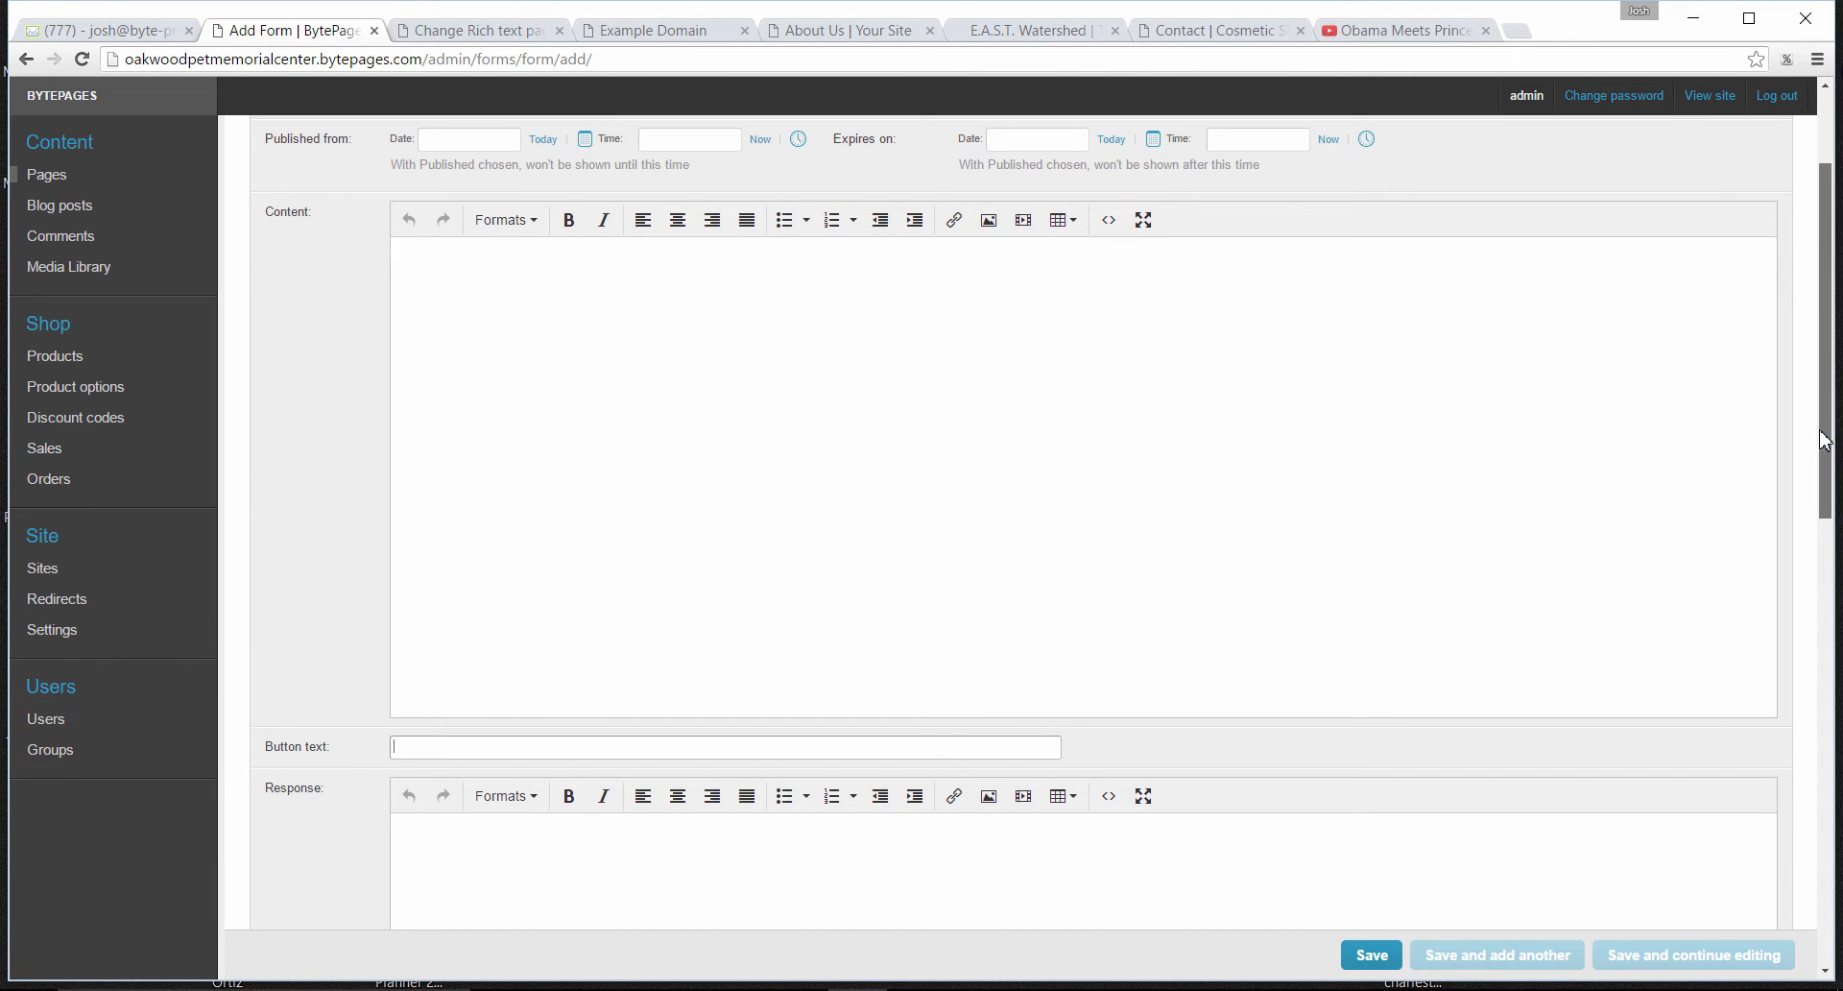
- Examine the form's Email settings: from address, send email to others, subject and message
{"action": "scroll", "coordinate": [1829, 480], "scroll_direction": "down", "scroll_amount": 6}
{"action": "scroll", "coordinate": [1037, 537], "scroll_direction": "down", "scroll_amount": 3}
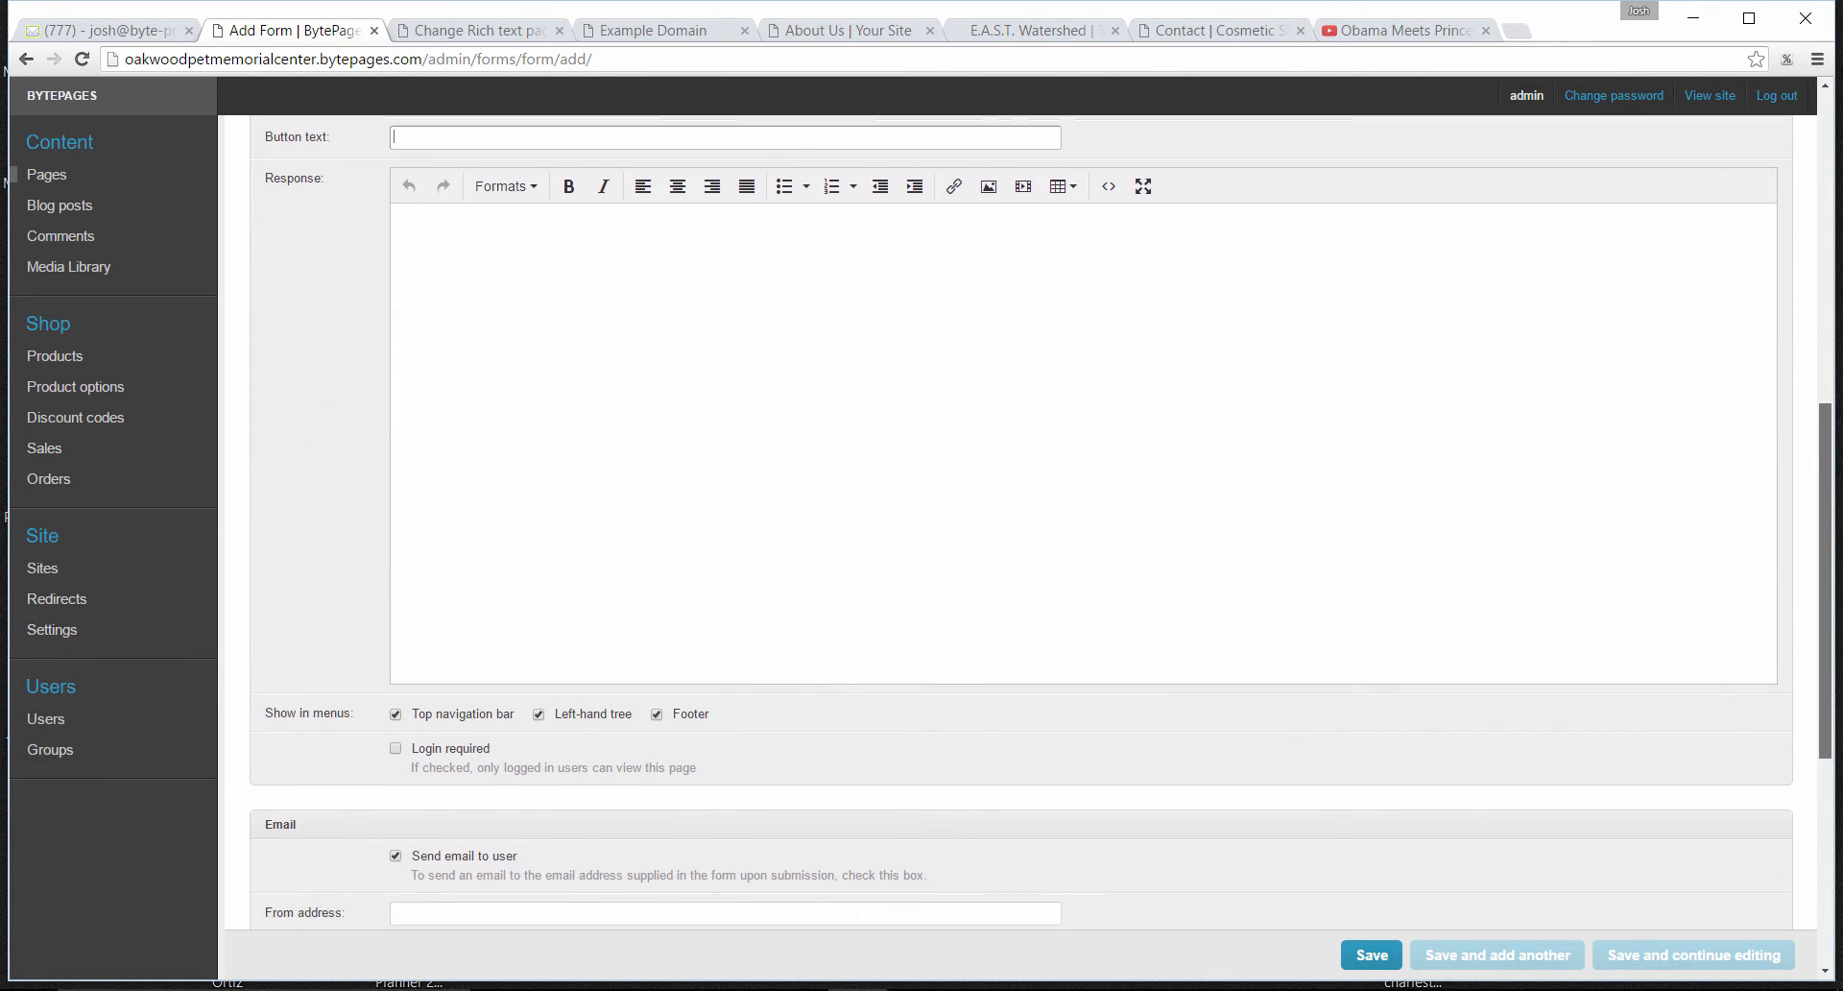
{"action": "scroll", "coordinate": [1802, 835], "scroll_direction": "down", "scroll_amount": 2}
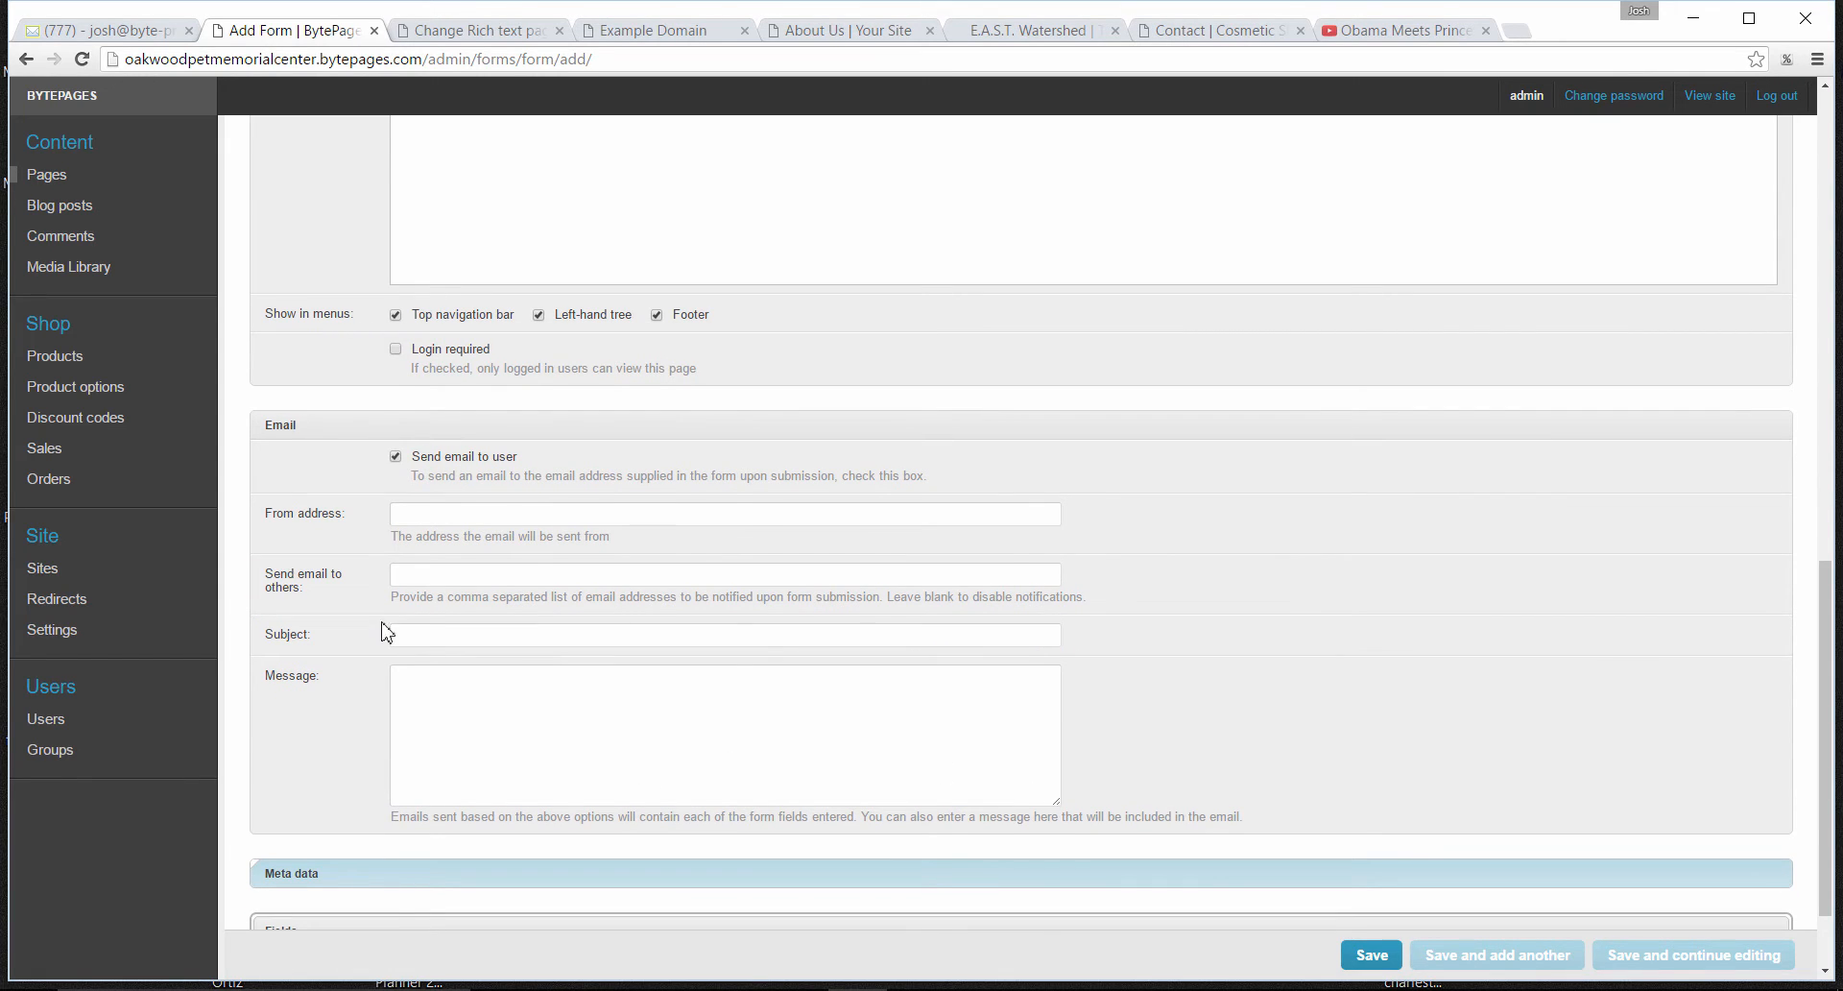
{"action": "left_click", "coordinate": [422, 520]}
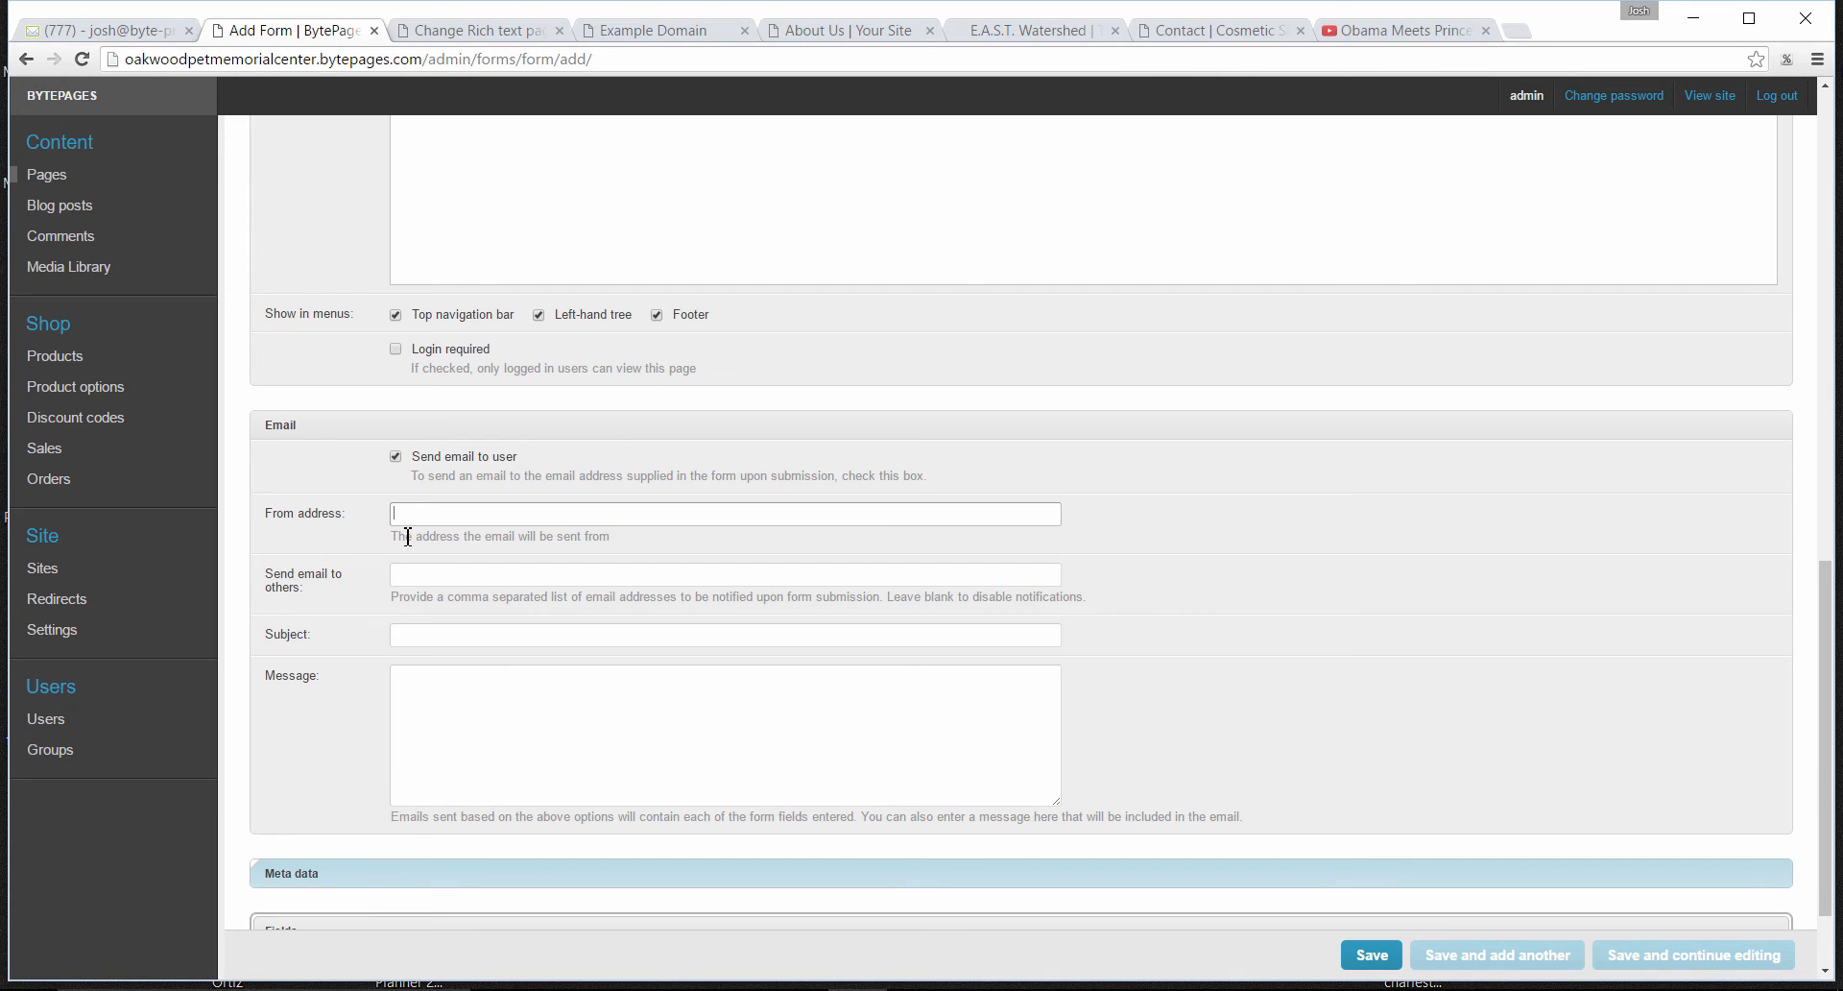
{"action": "left_click_drag", "start_coordinate": [408, 537], "coordinate": [619, 538]}
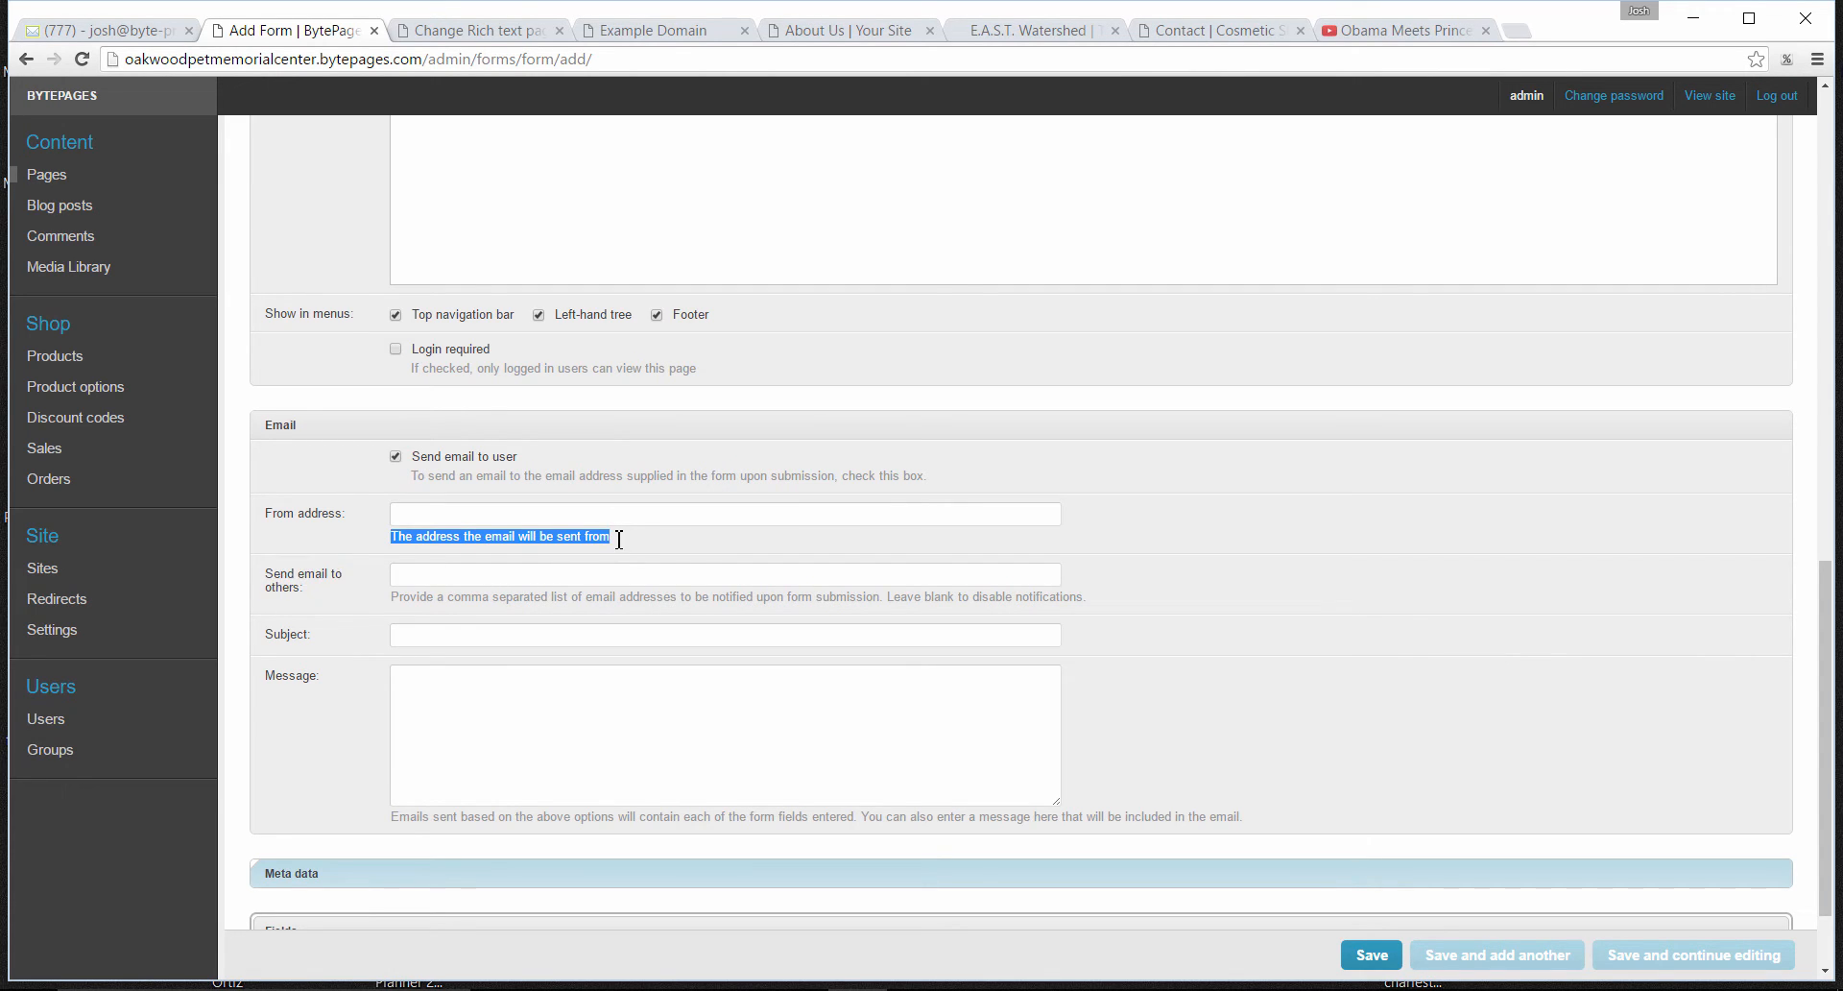
{"action": "left_click", "coordinate": [624, 553]}
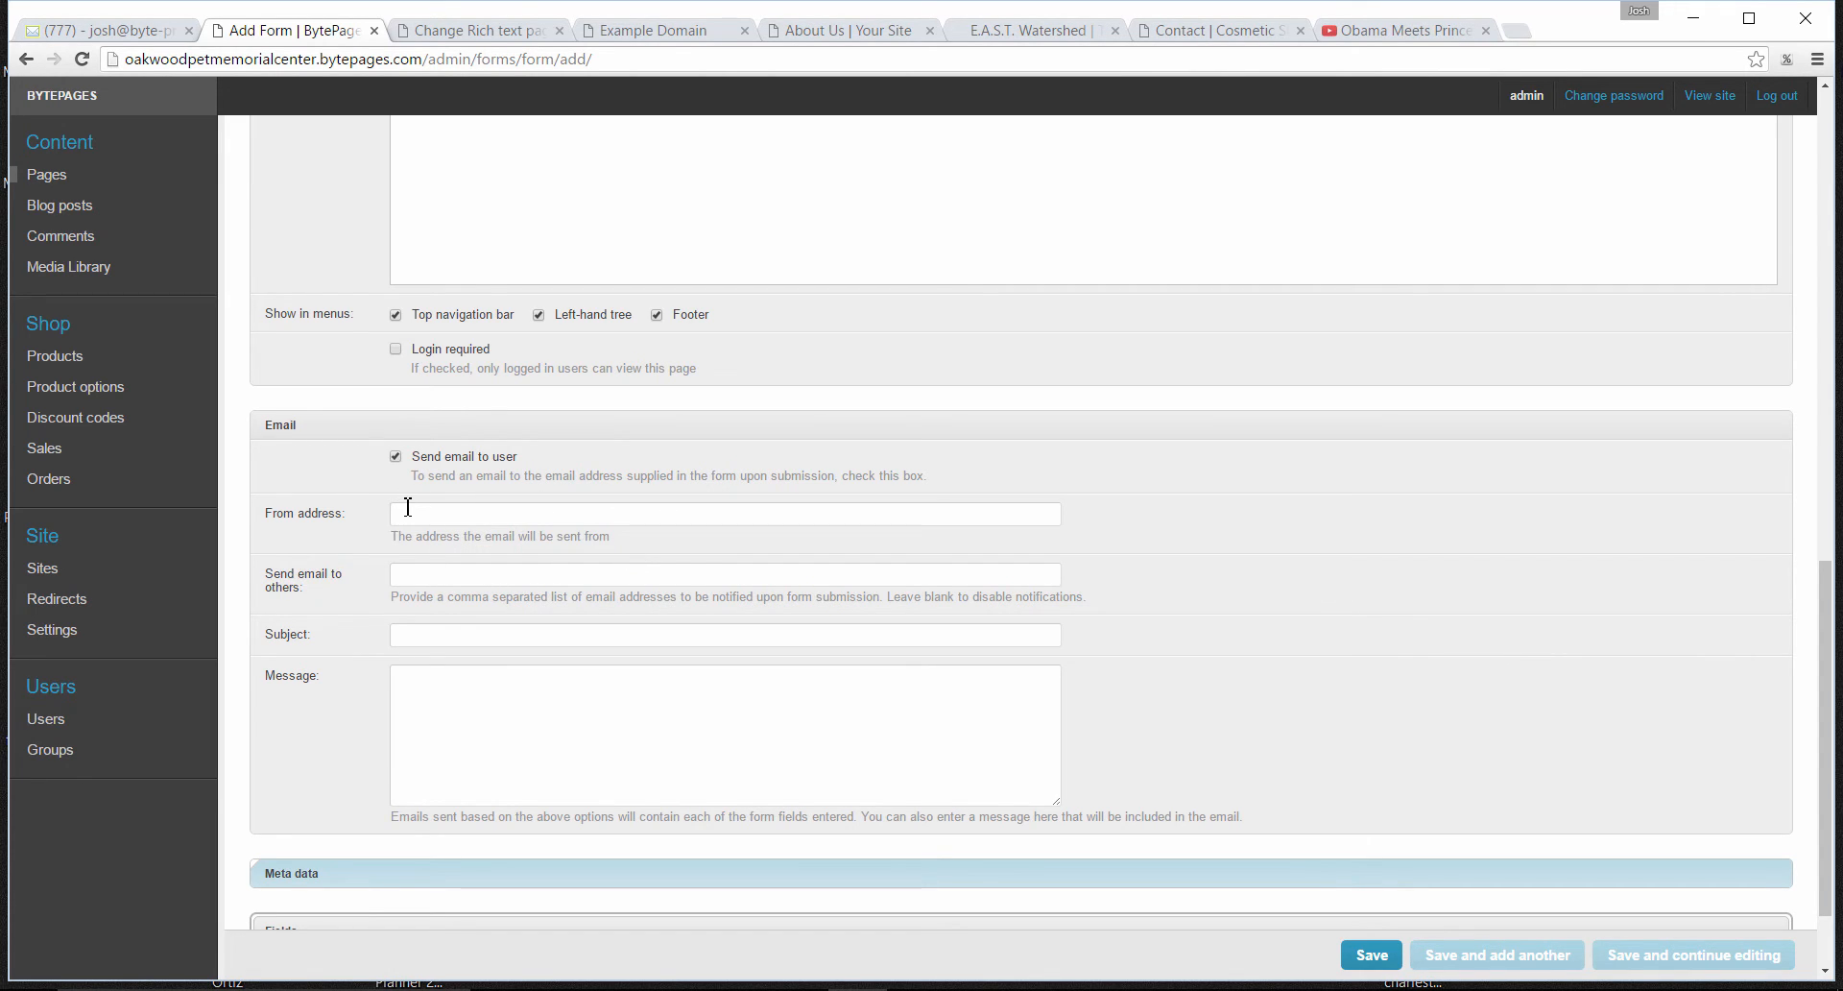
{"action": "left_click", "coordinate": [444, 509]}
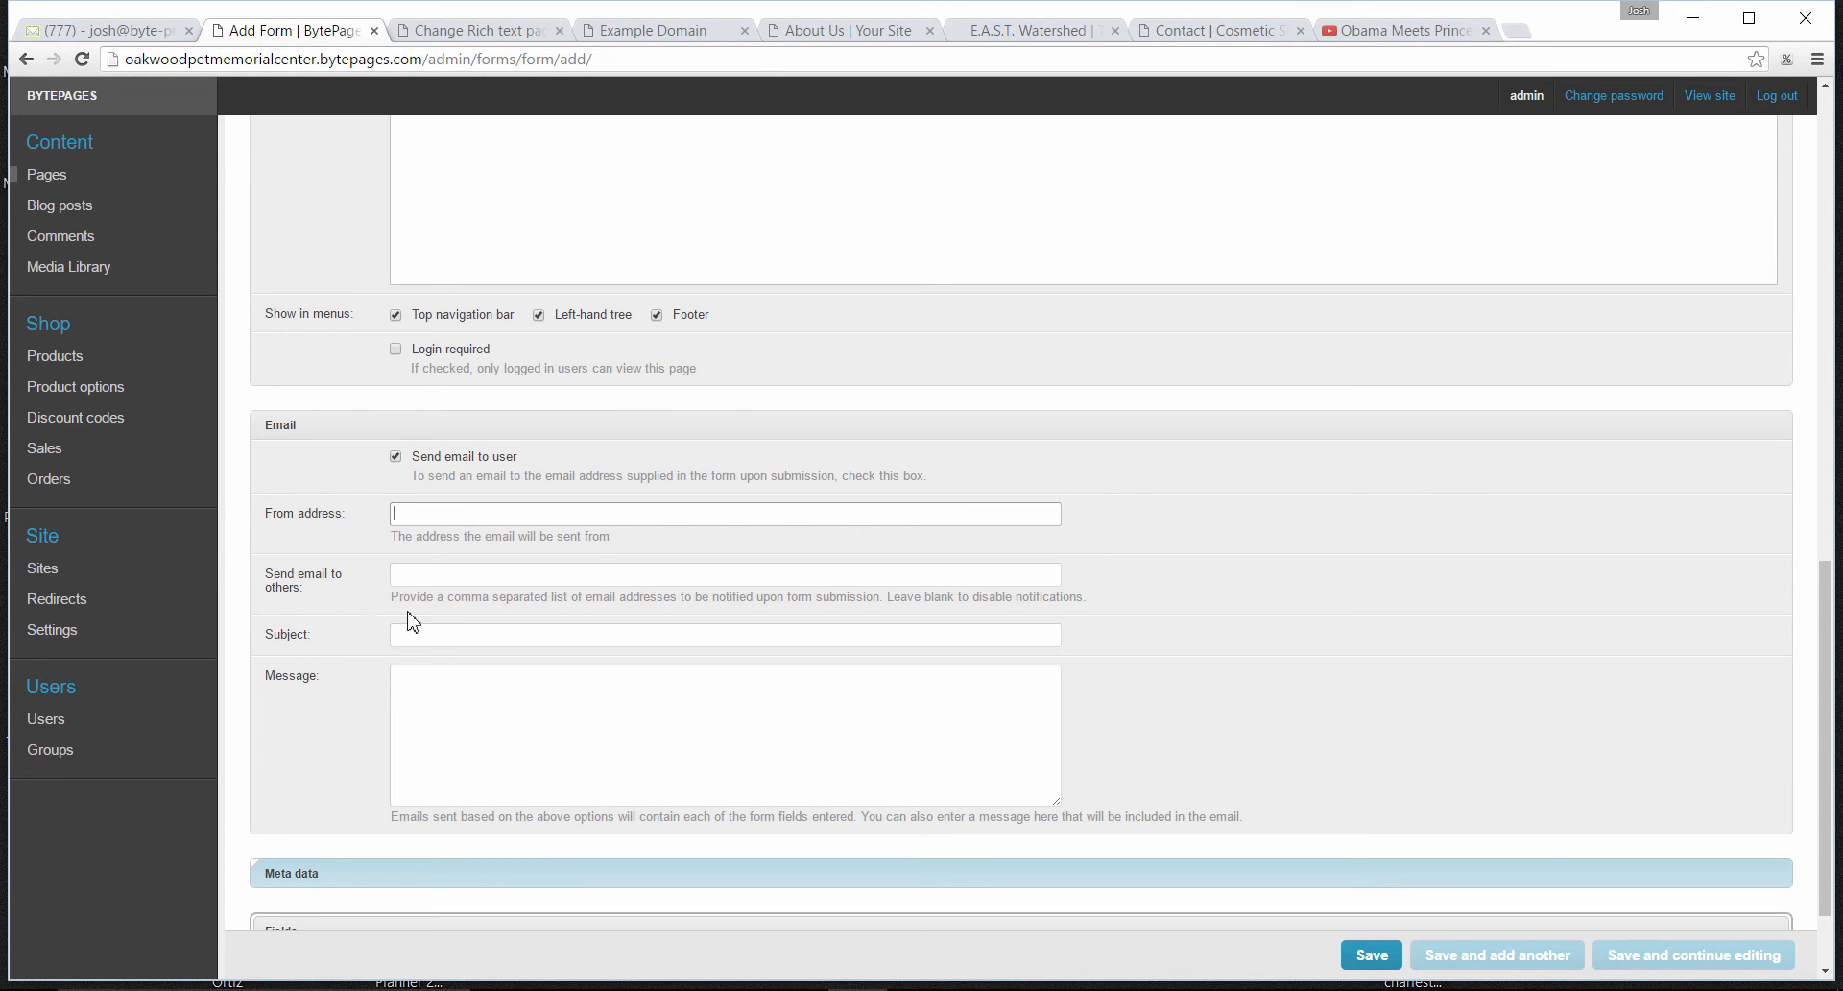
{"action": "left_click", "coordinate": [419, 576]}
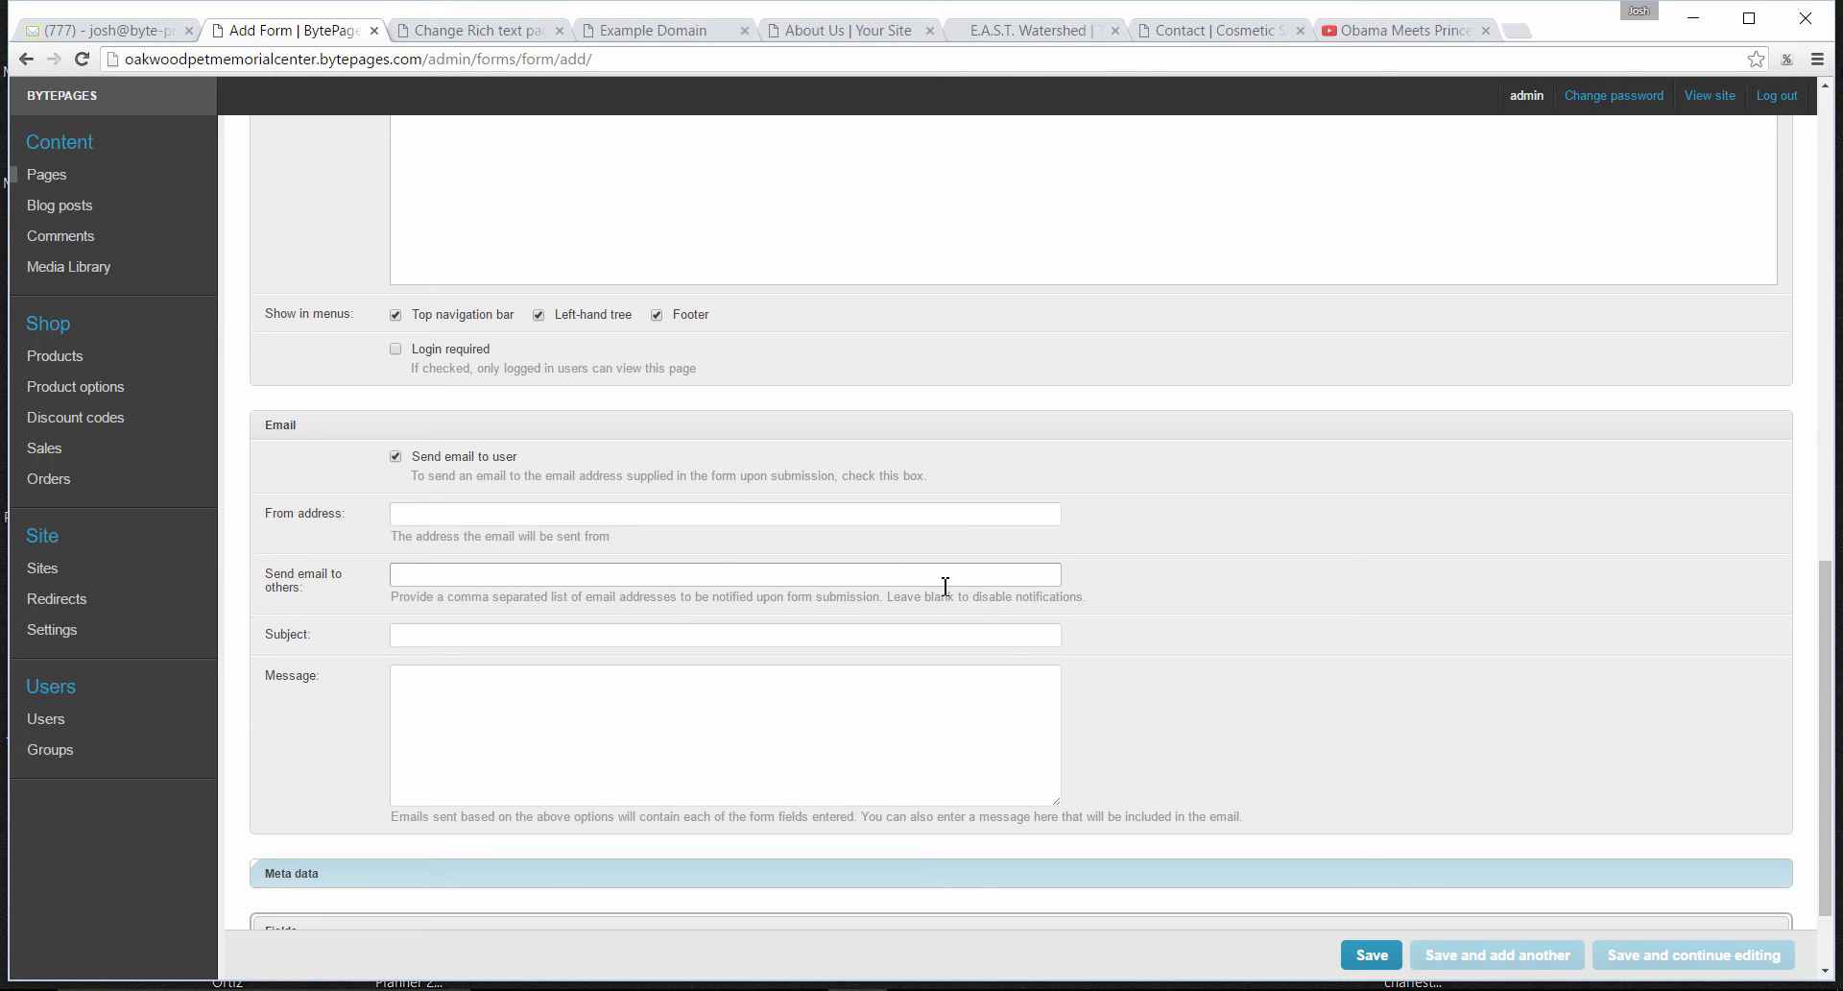
{"action": "left_click", "coordinate": [445, 640]}
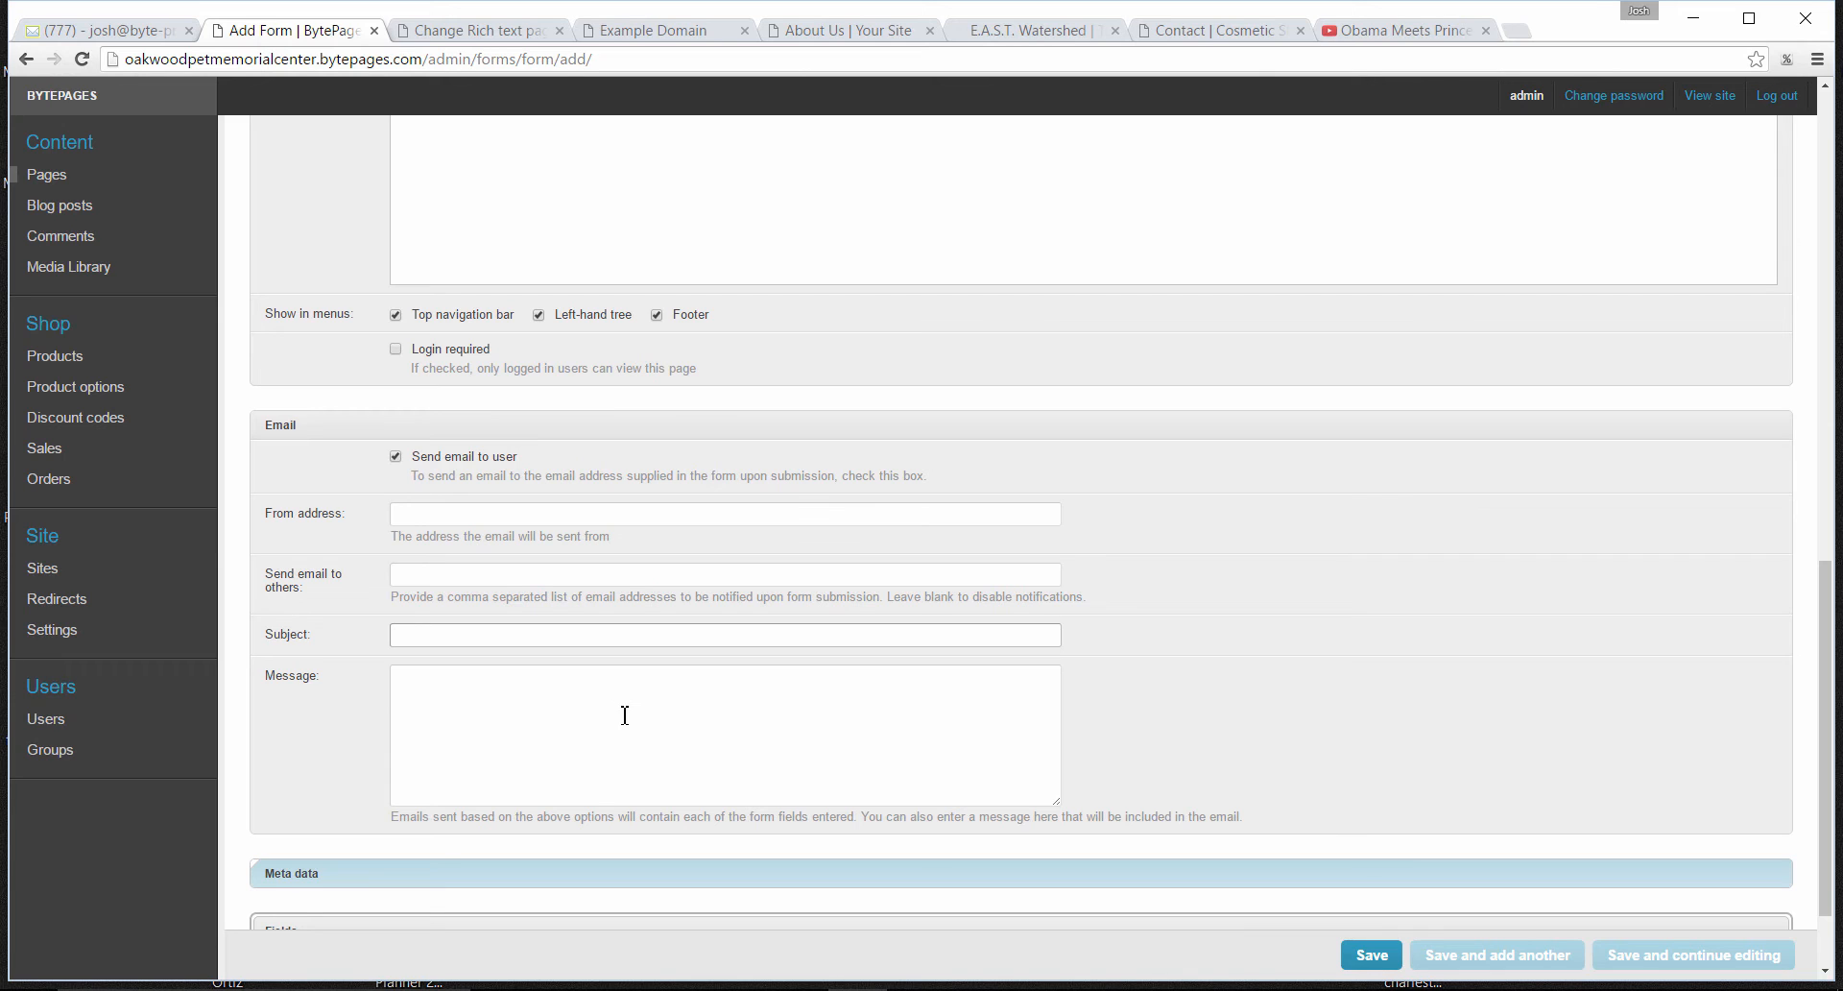
{"action": "left_click", "coordinate": [551, 694]}
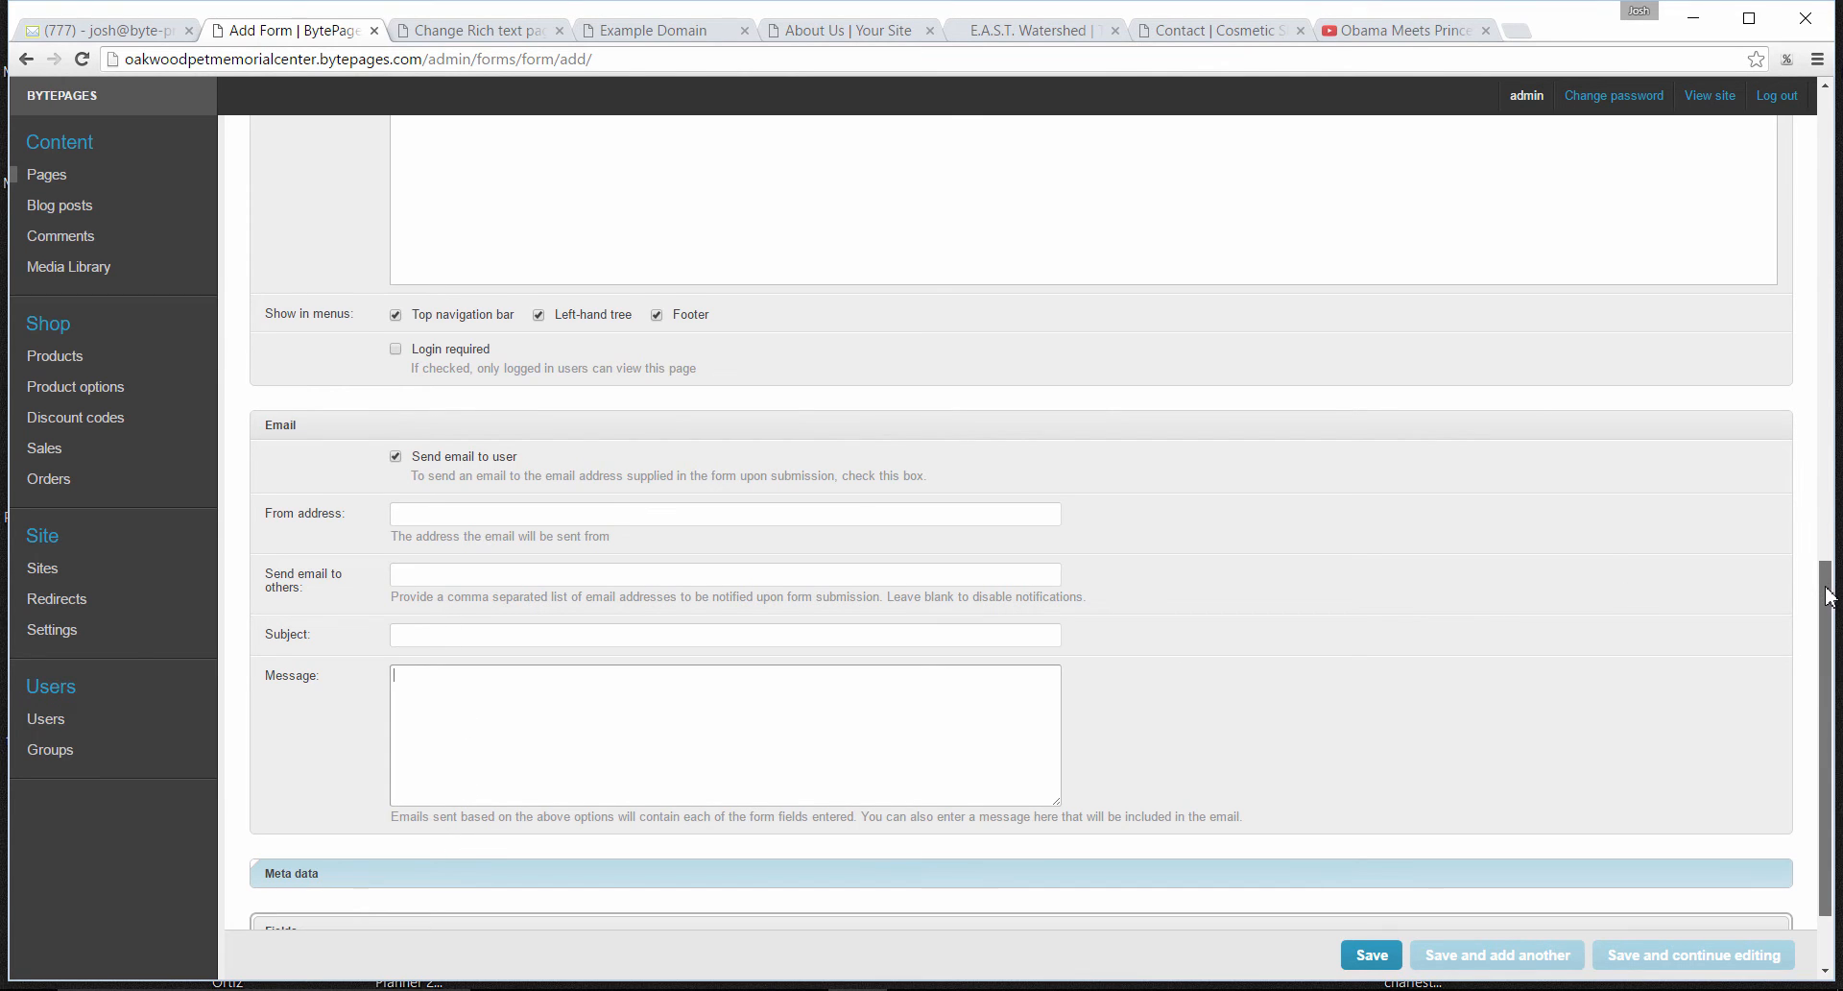
- Compare the form's Fields section with the example contact form, and review the Meta data options
{"action": "left_click_drag", "start_coordinate": [1829, 591], "coordinate": [1829, 640]}
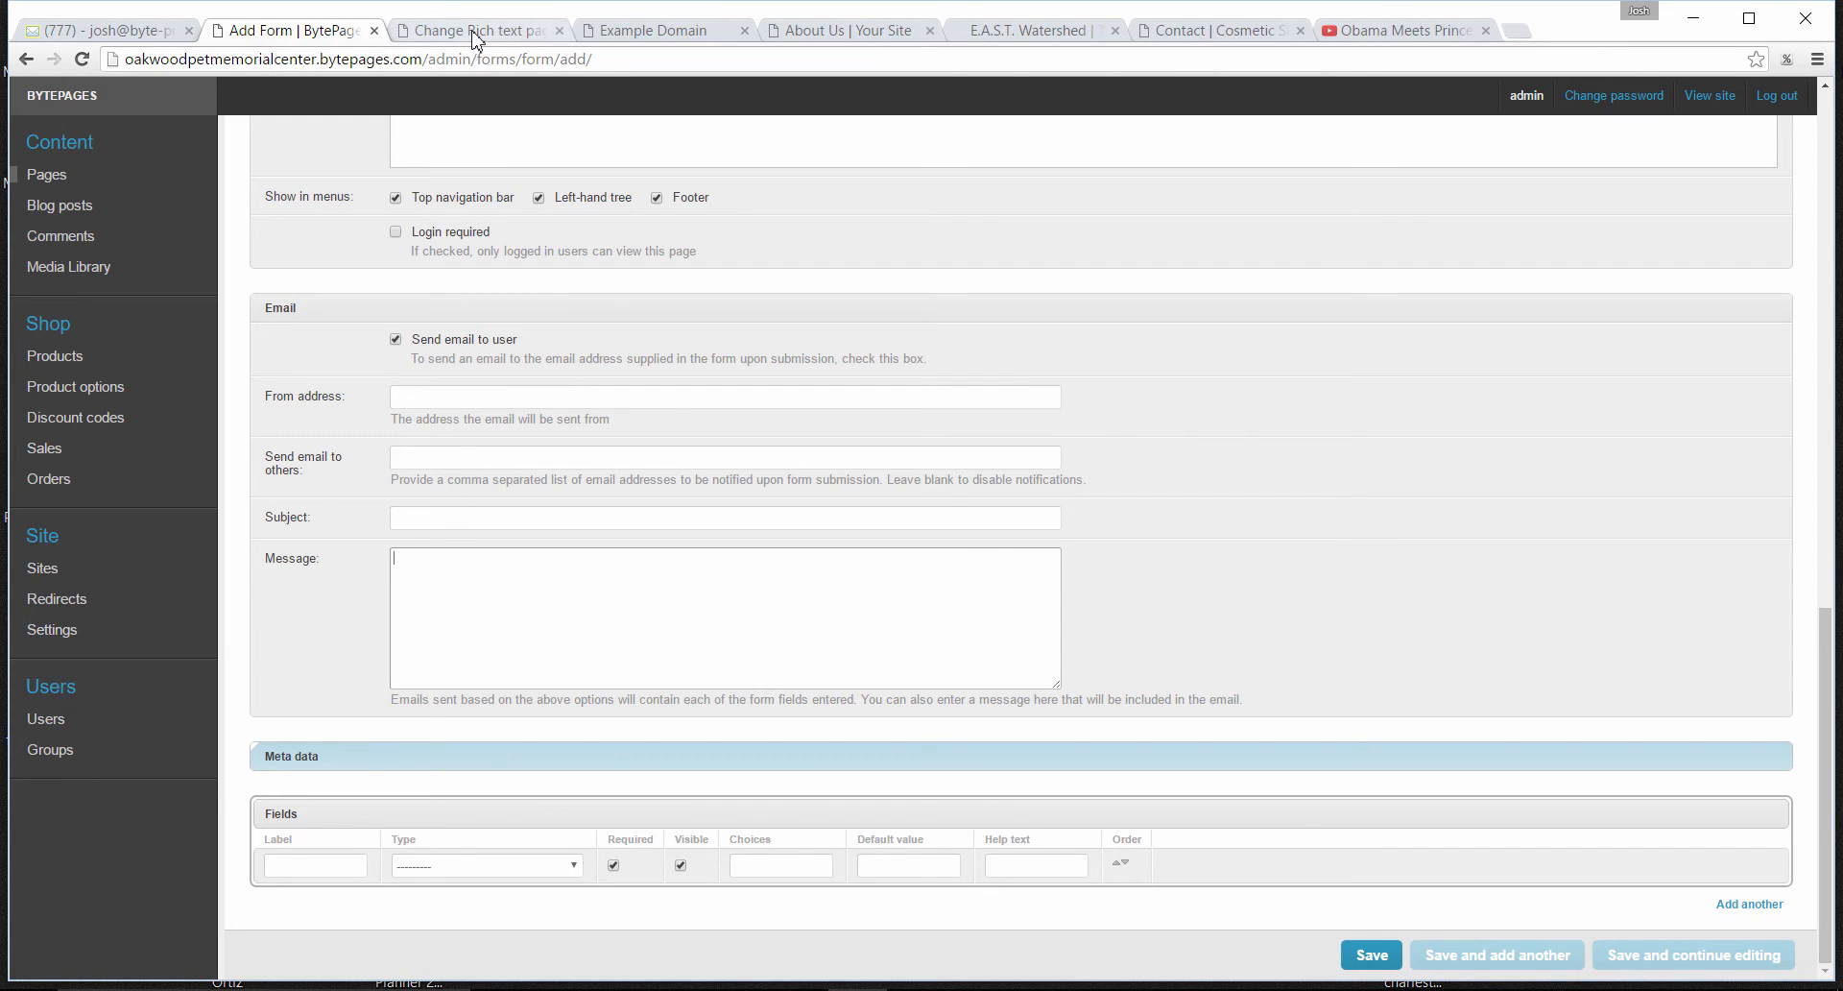
{"action": "left_click", "coordinate": [1211, 30]}
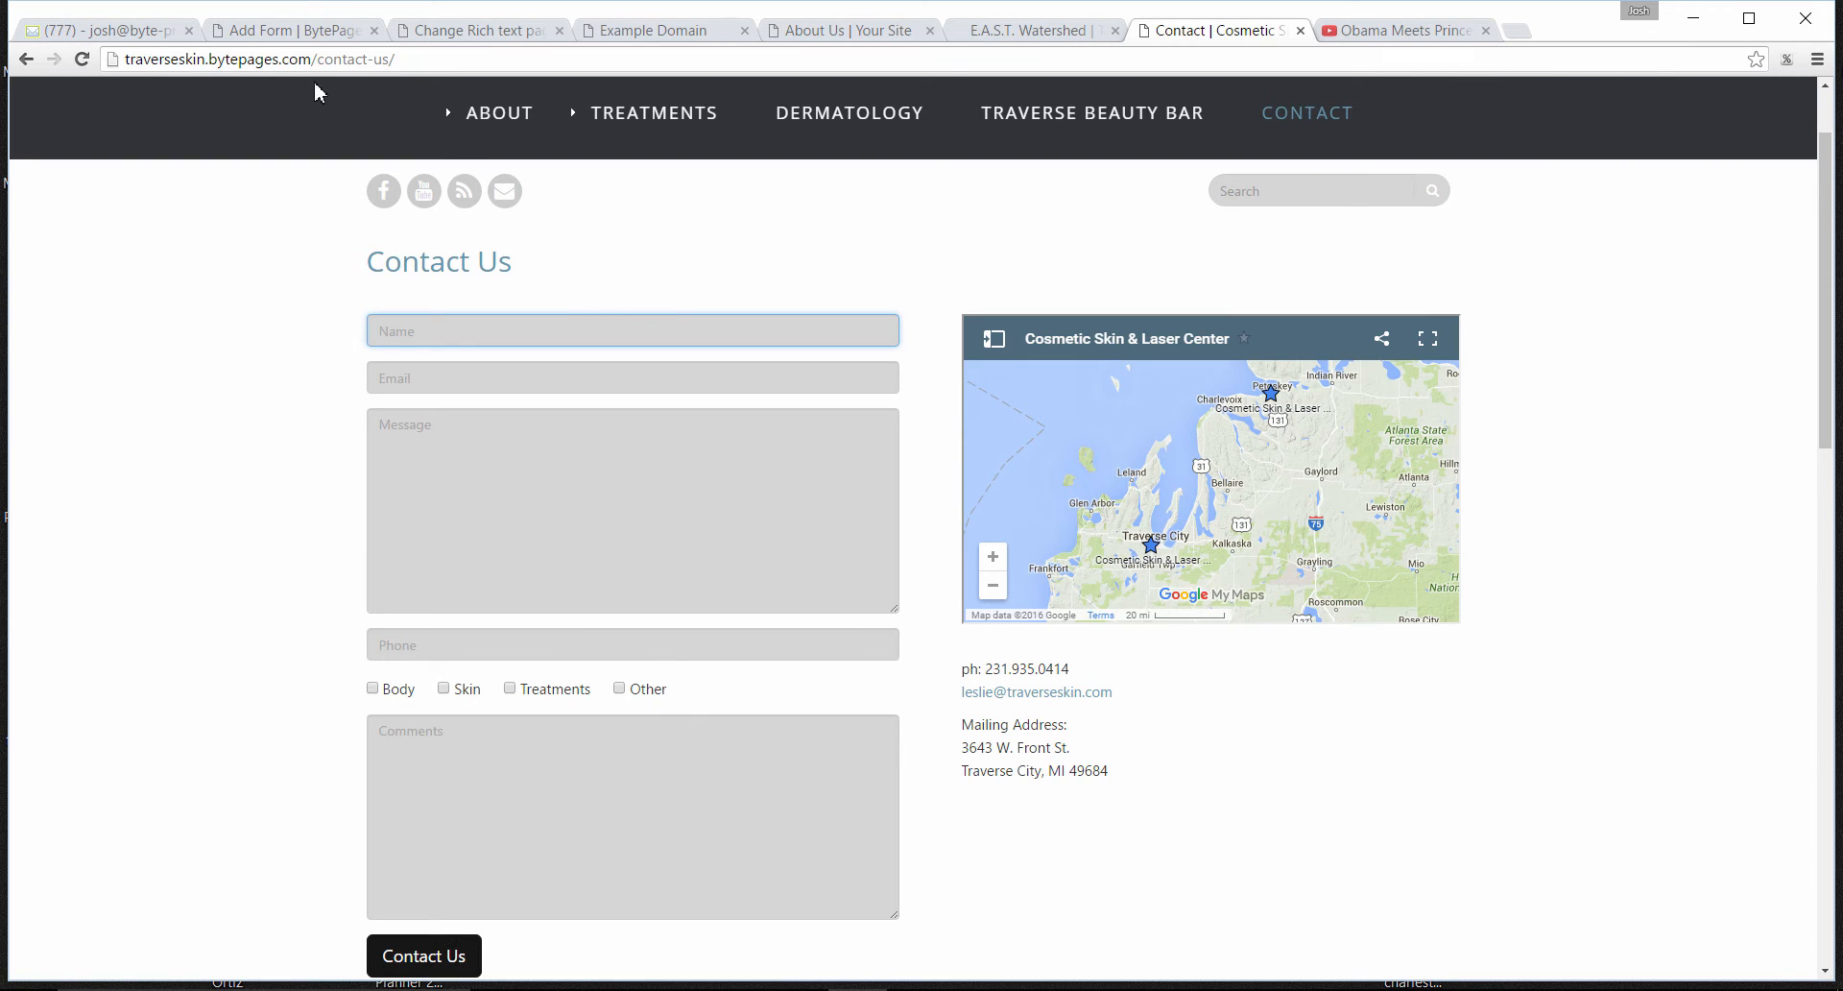
{"action": "left_click", "coordinate": [293, 38]}
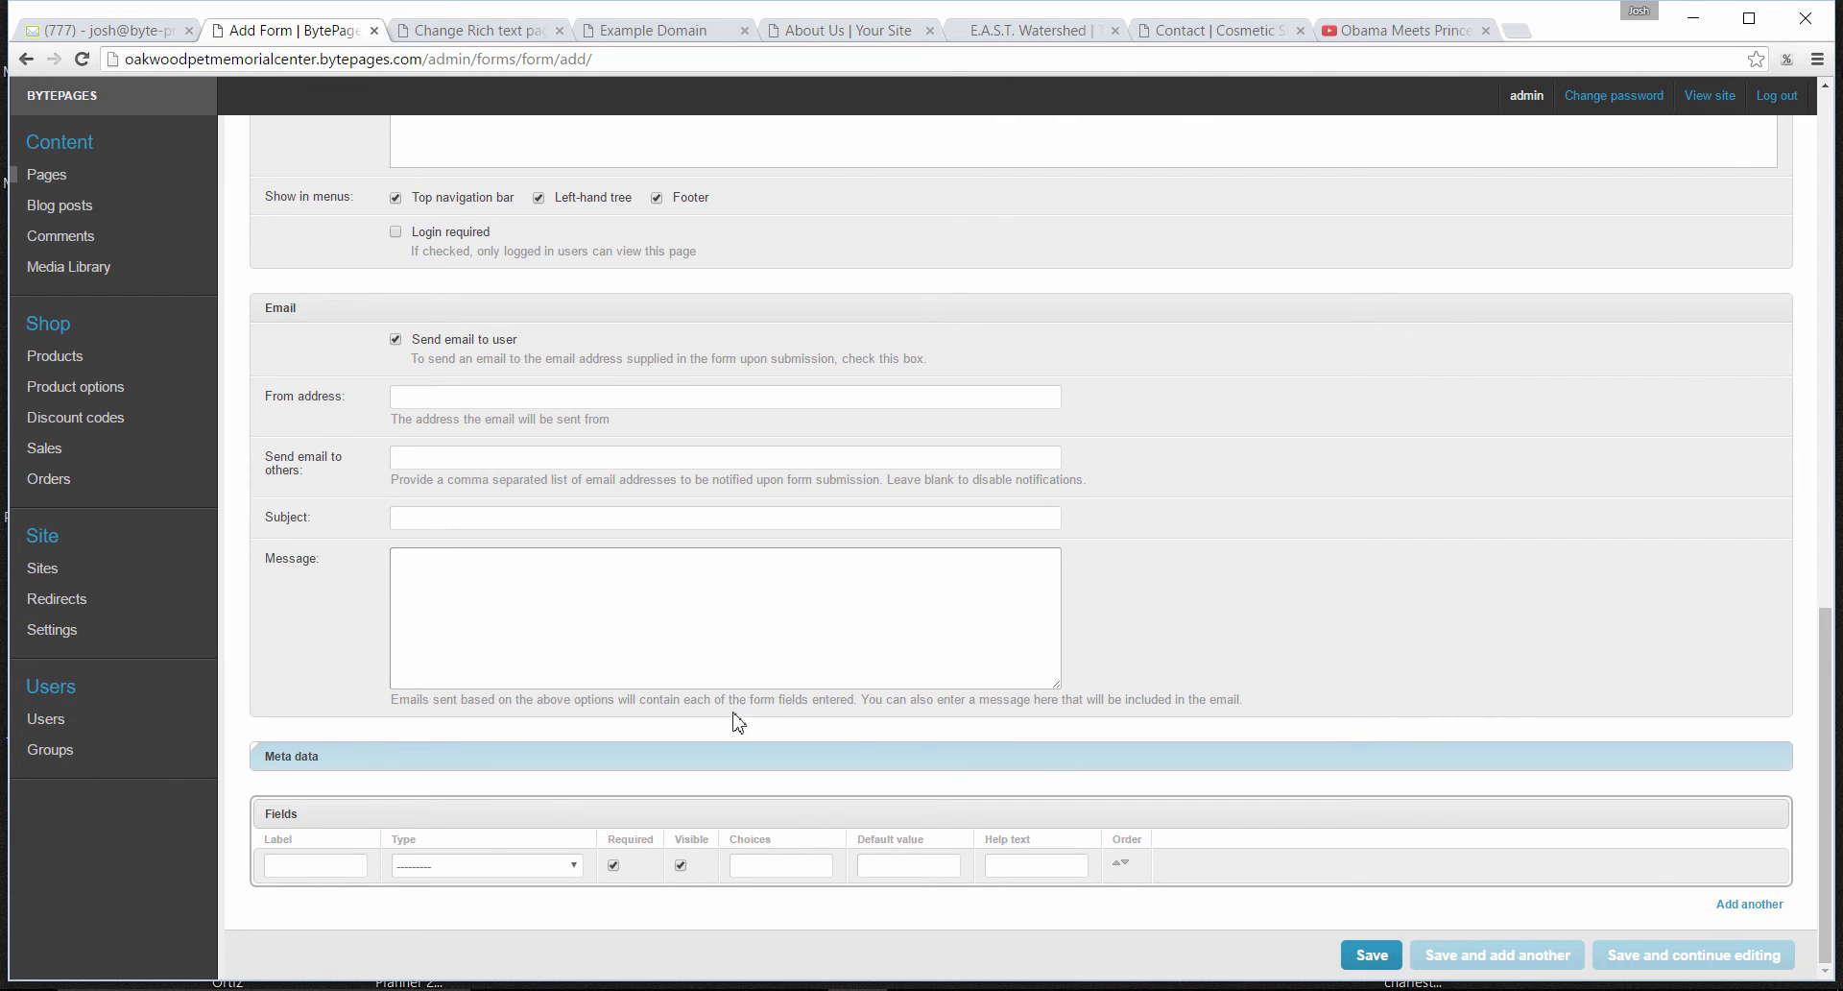
{"action": "left_click", "coordinate": [292, 759]}
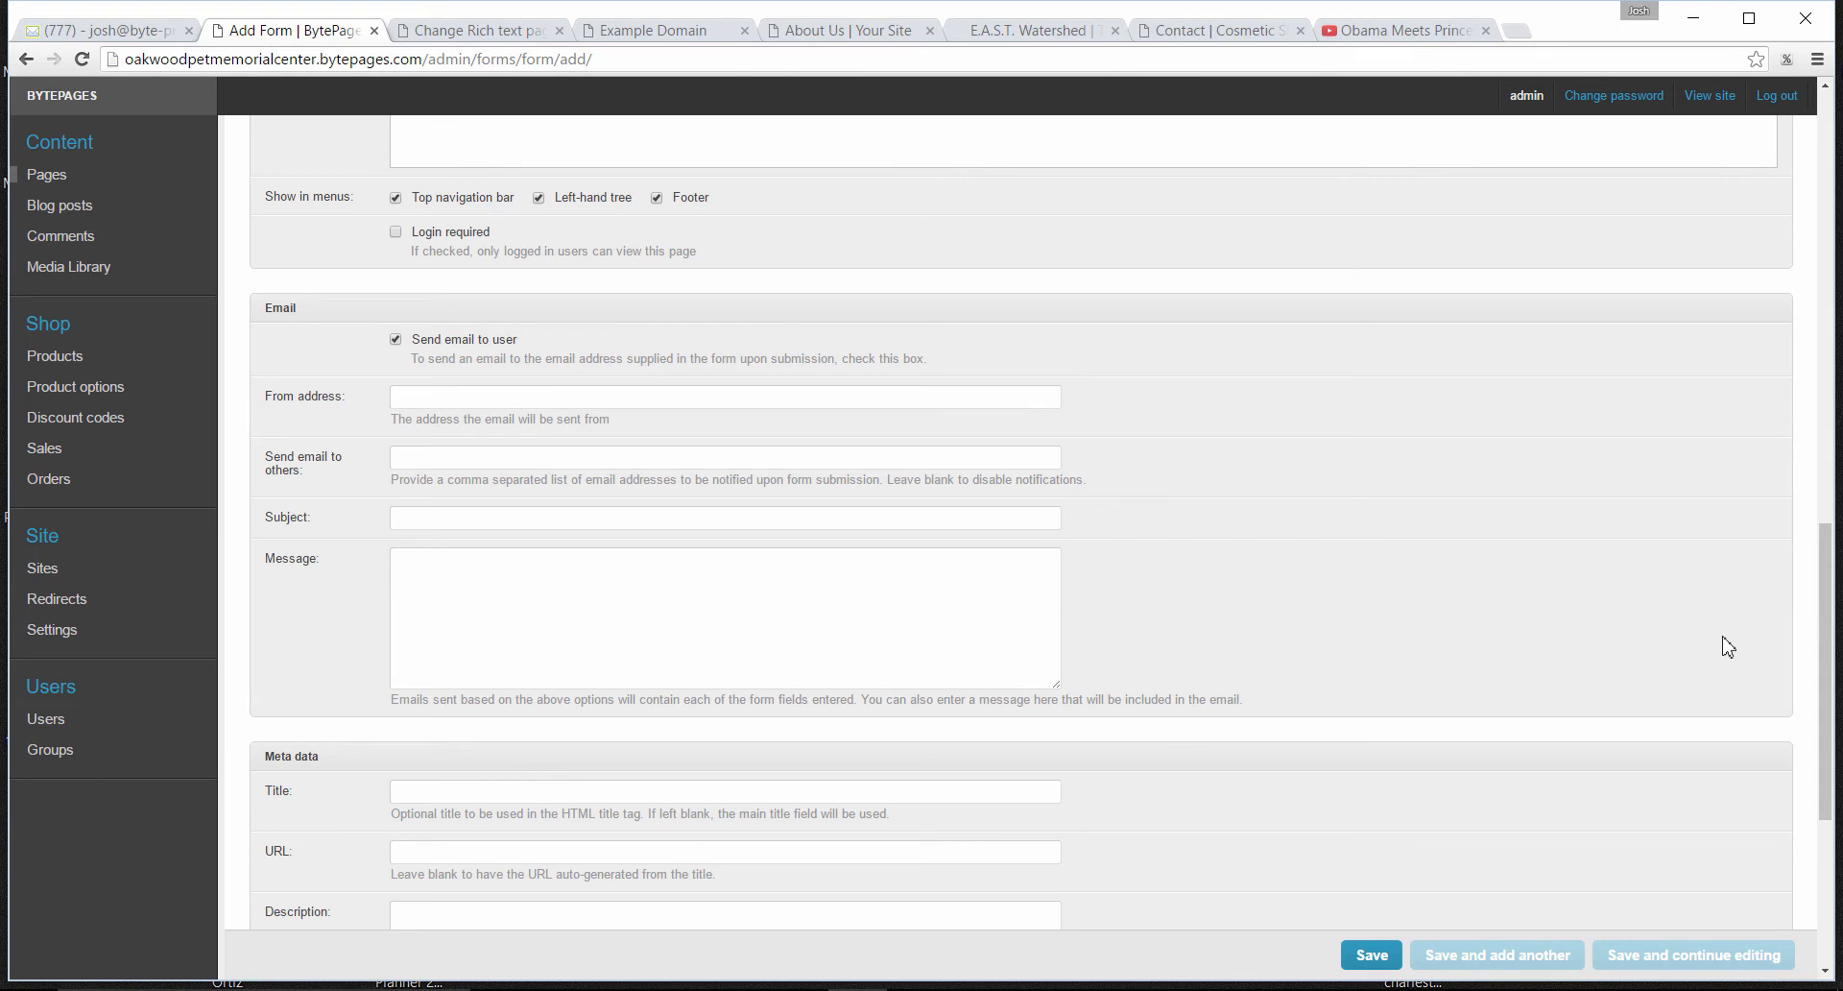
{"action": "left_click_drag", "start_coordinate": [1829, 588], "coordinate": [1829, 718]}
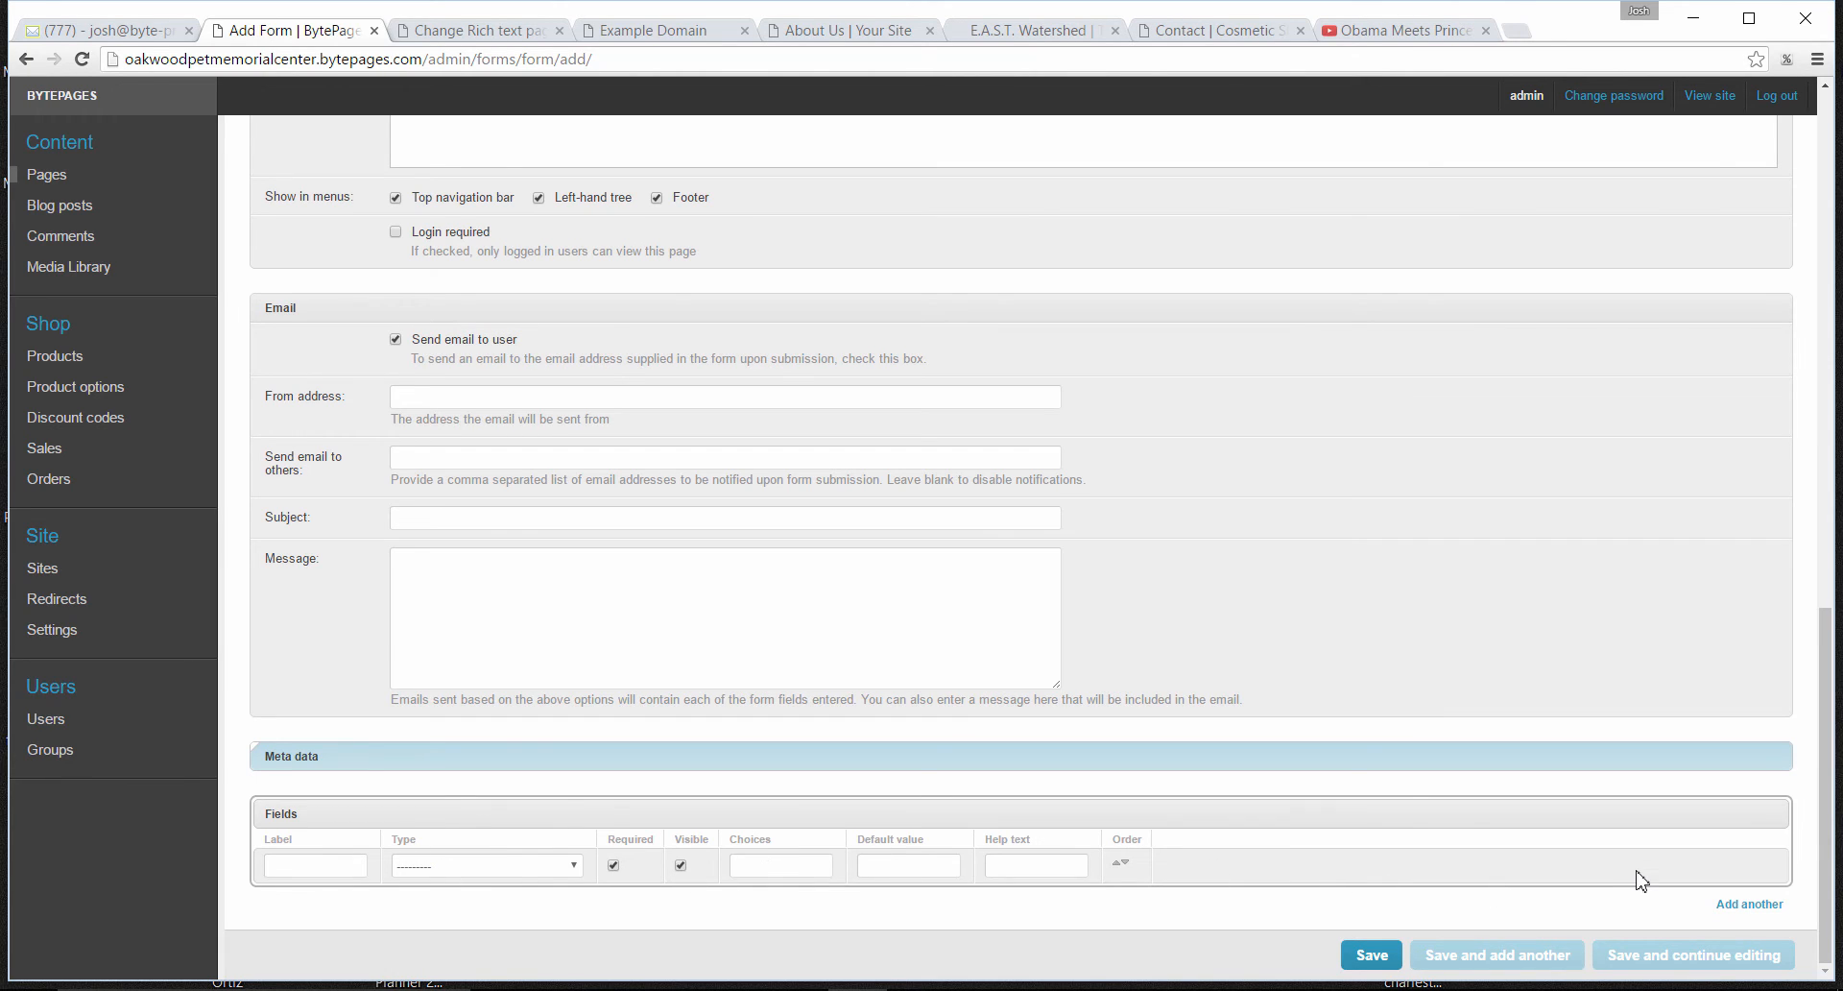
- Label the first form field "Email" and check the available field types against the example contact form
{"action": "left_click", "coordinate": [295, 866]}
{"action": "left_click", "coordinate": [490, 866]}
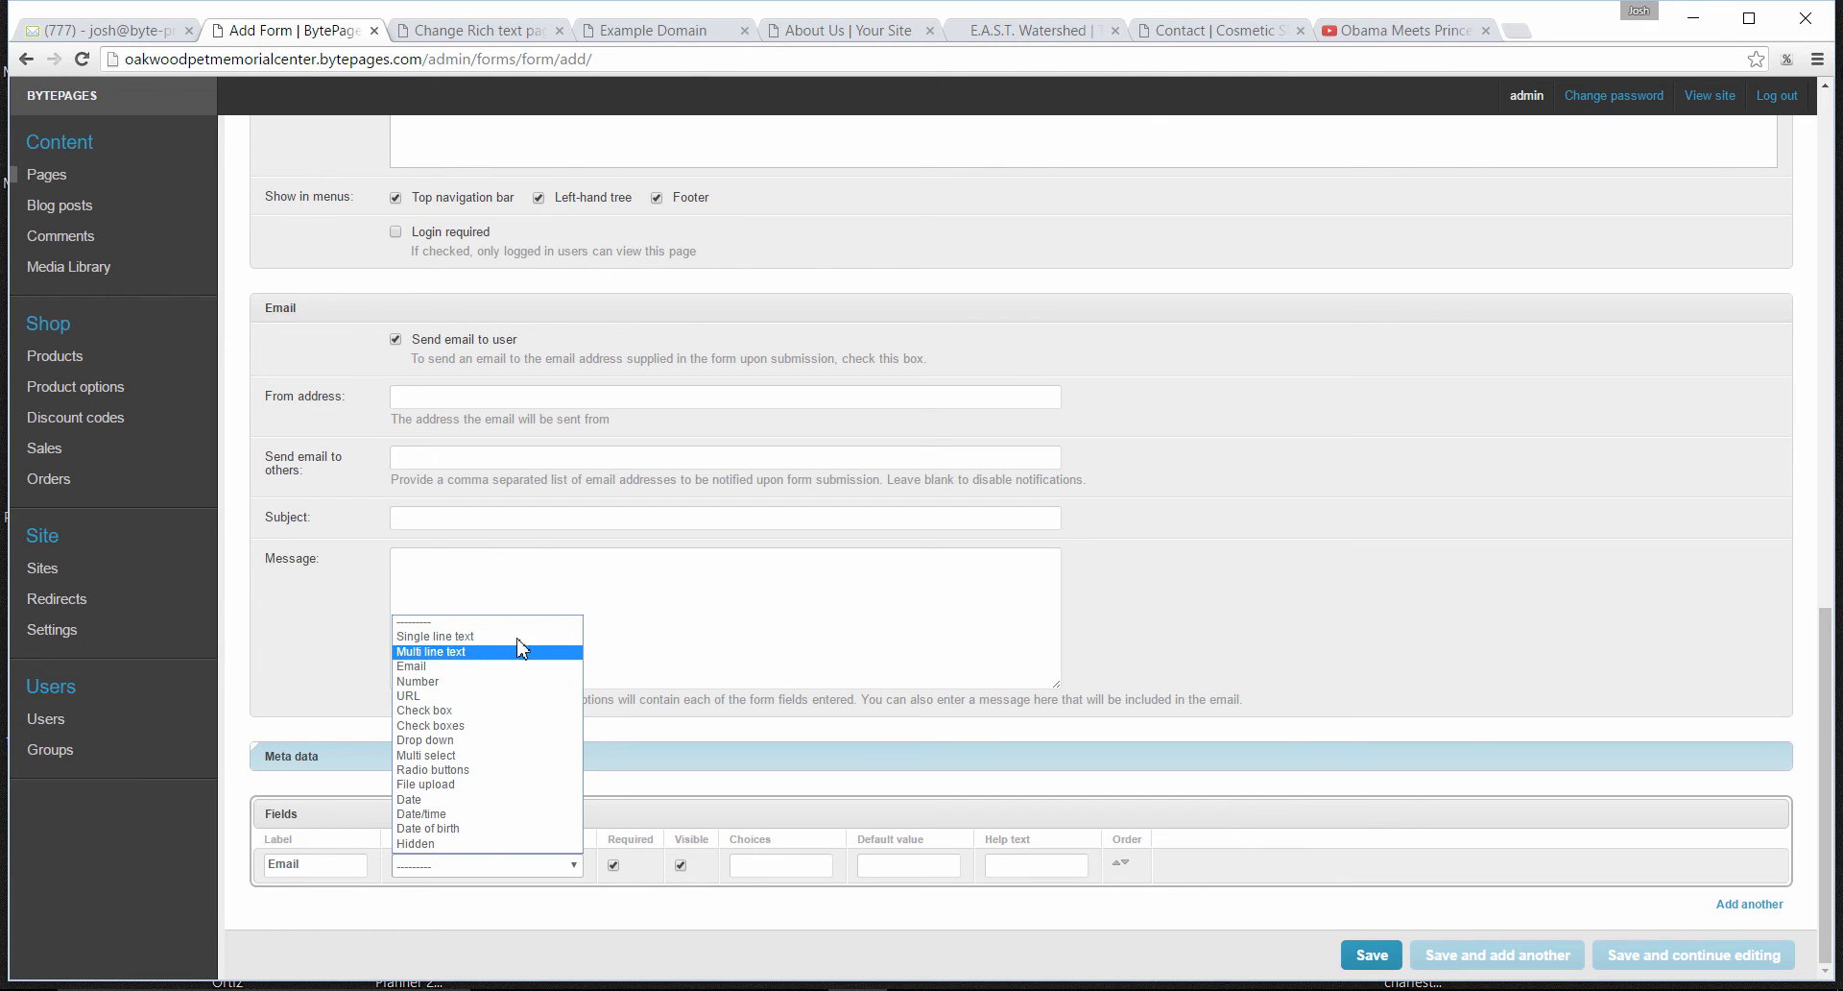
{"action": "left_click", "coordinate": [1238, 32]}
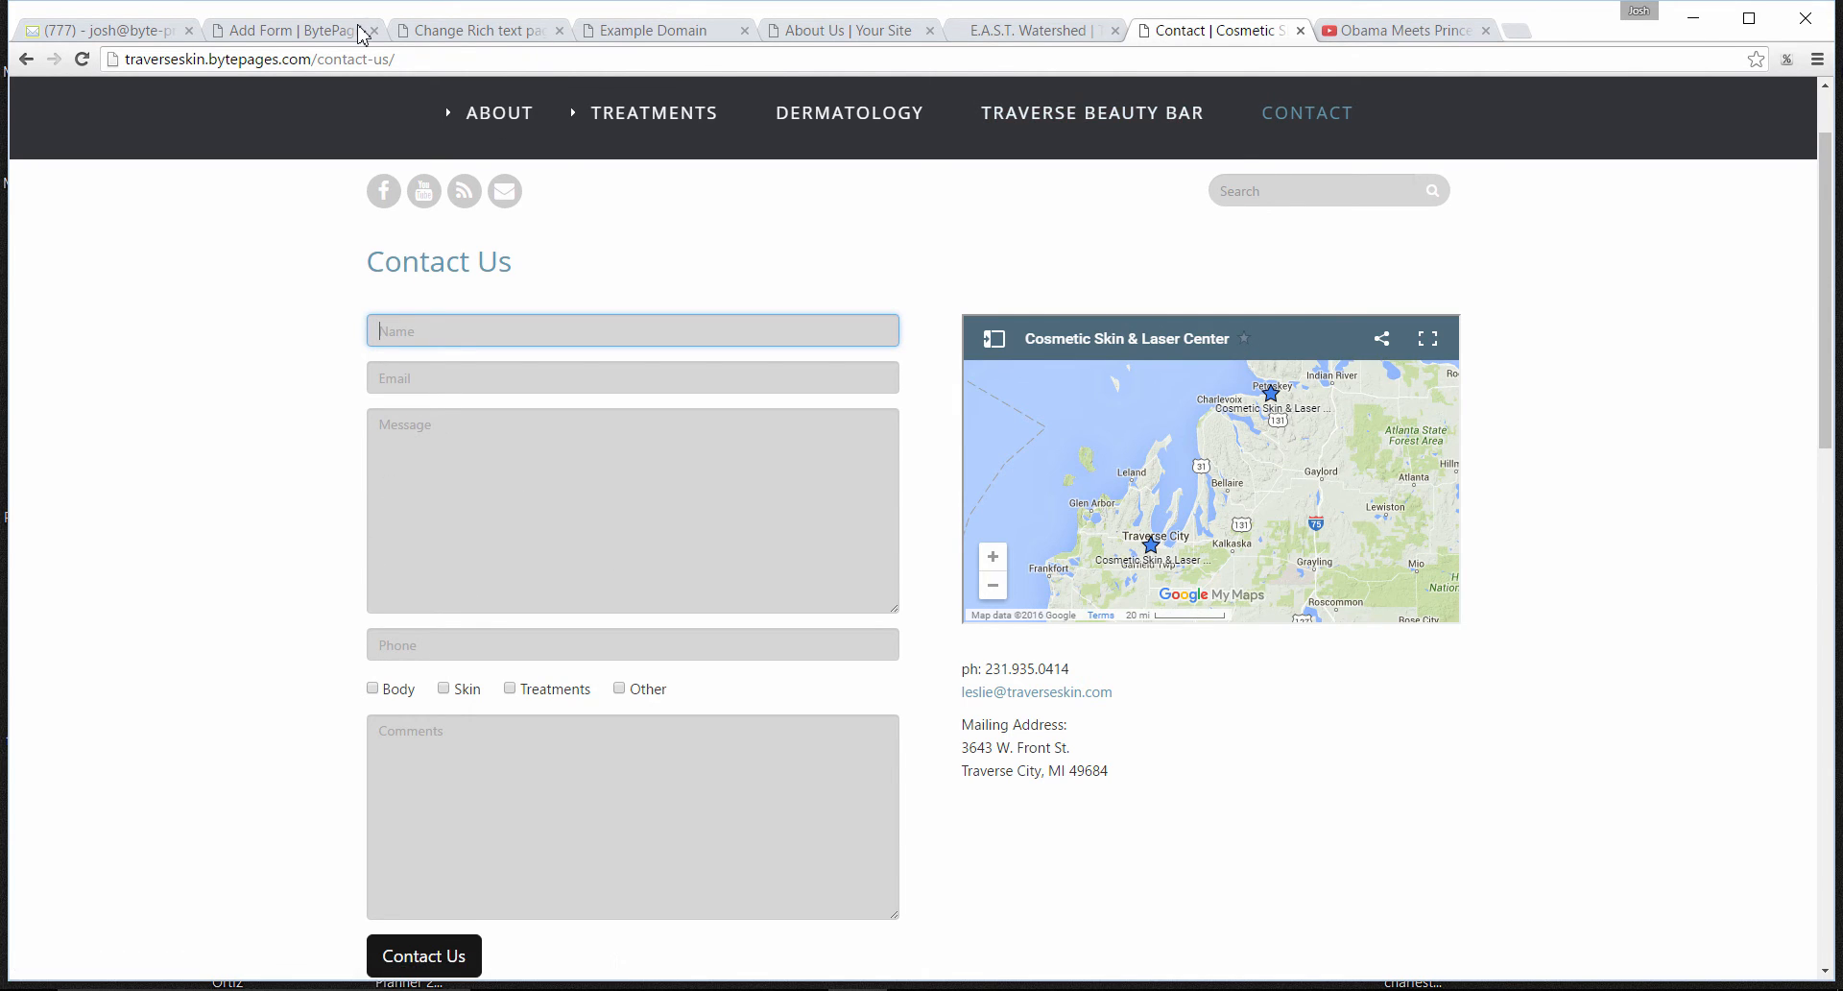
{"action": "left_click", "coordinate": [283, 32]}
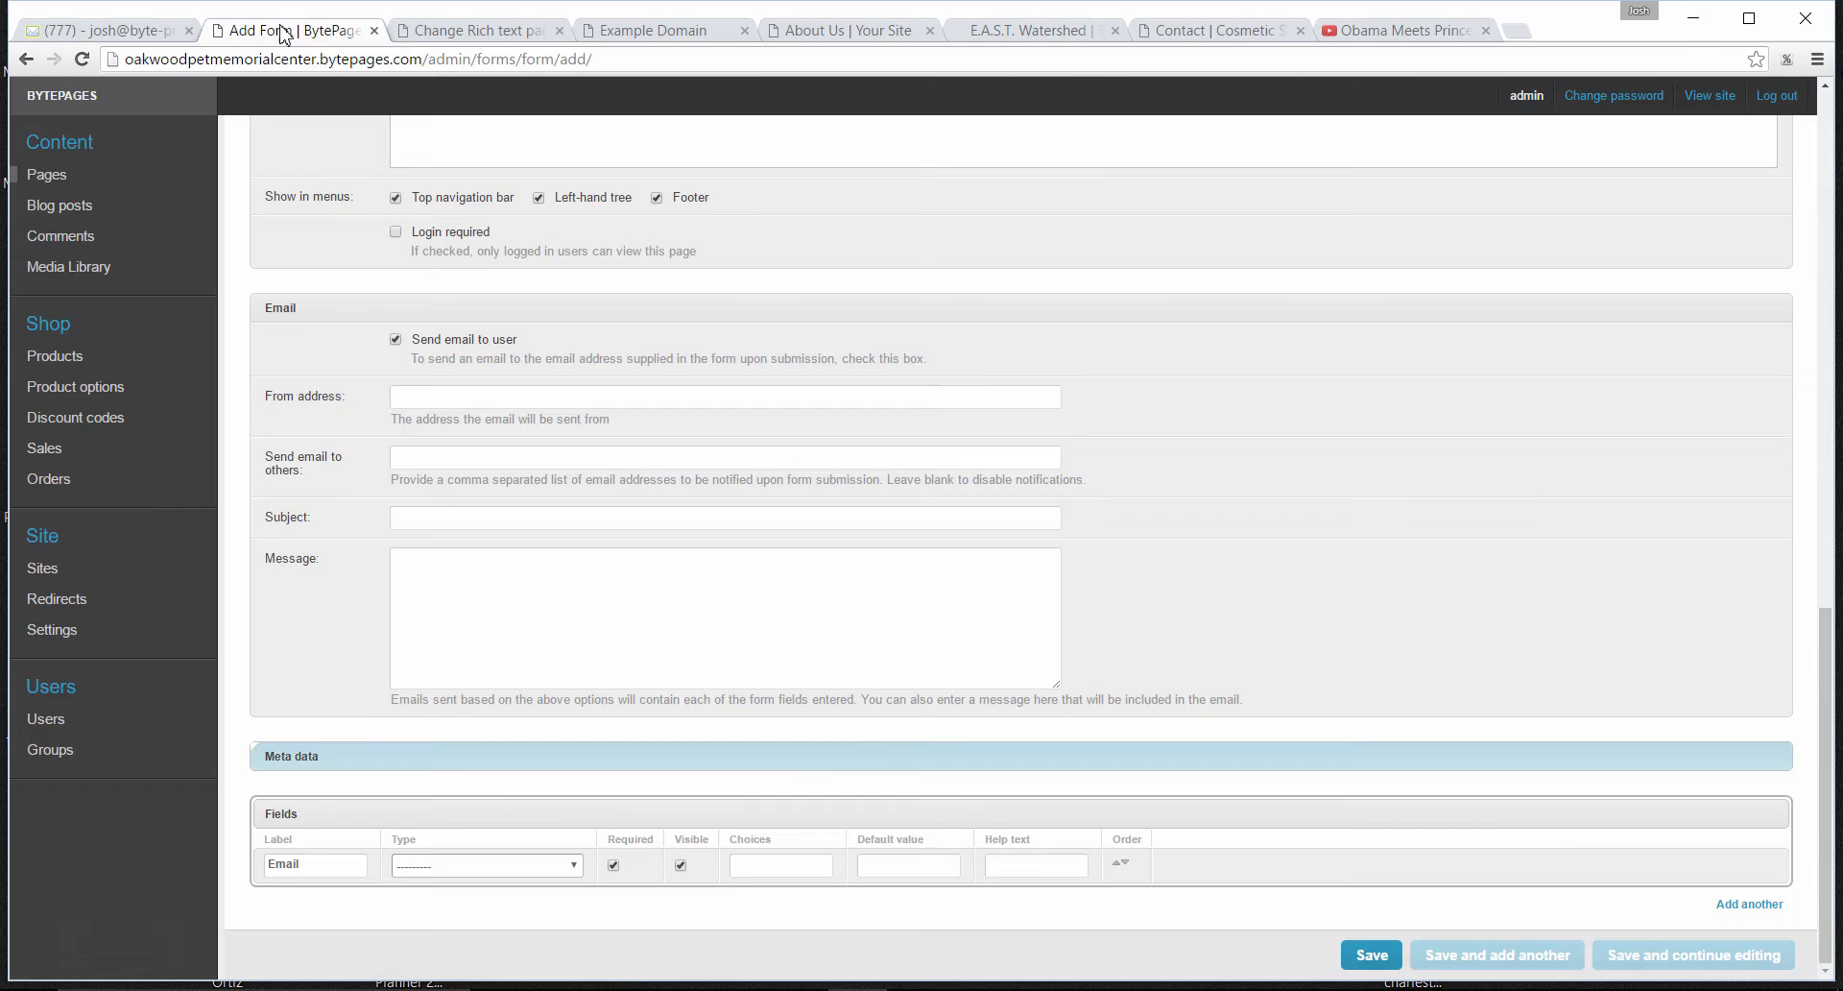
- Review the available field types and compare them with the inputs used on the example contact form
{"action": "left_click", "coordinate": [574, 866]}
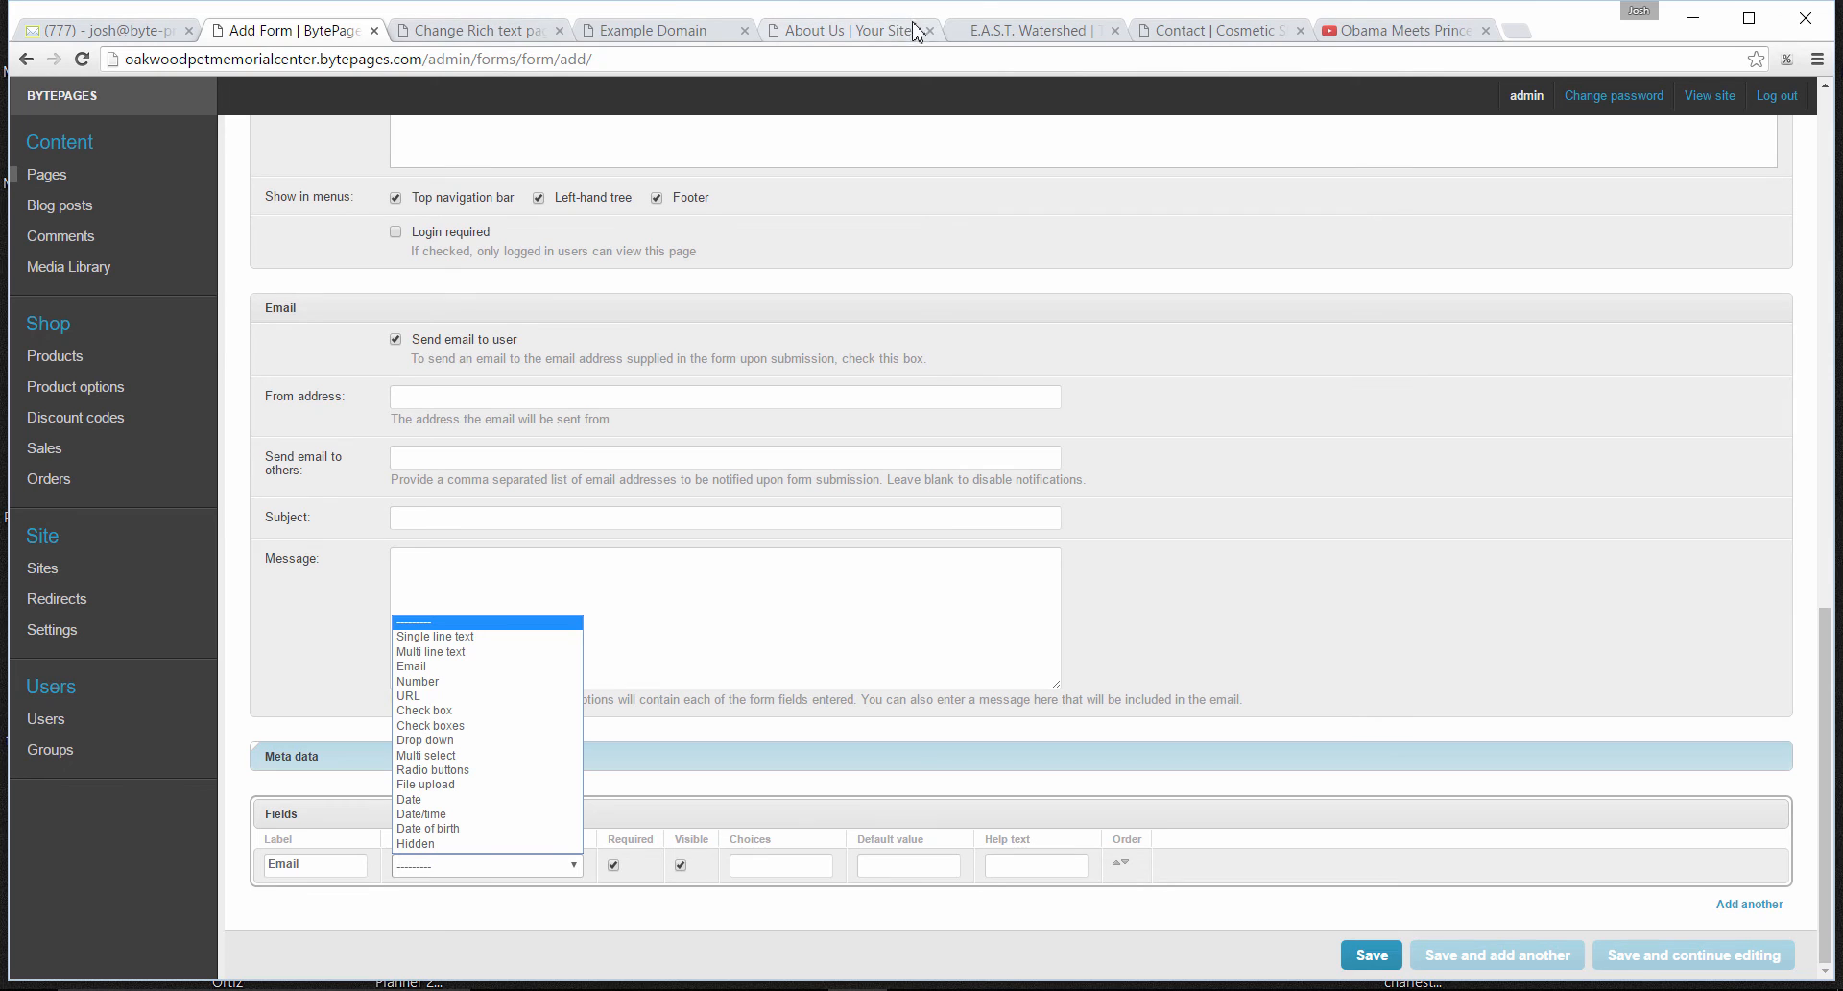
{"action": "left_click", "coordinate": [1217, 31]}
{"action": "left_click", "coordinate": [1218, 30]}
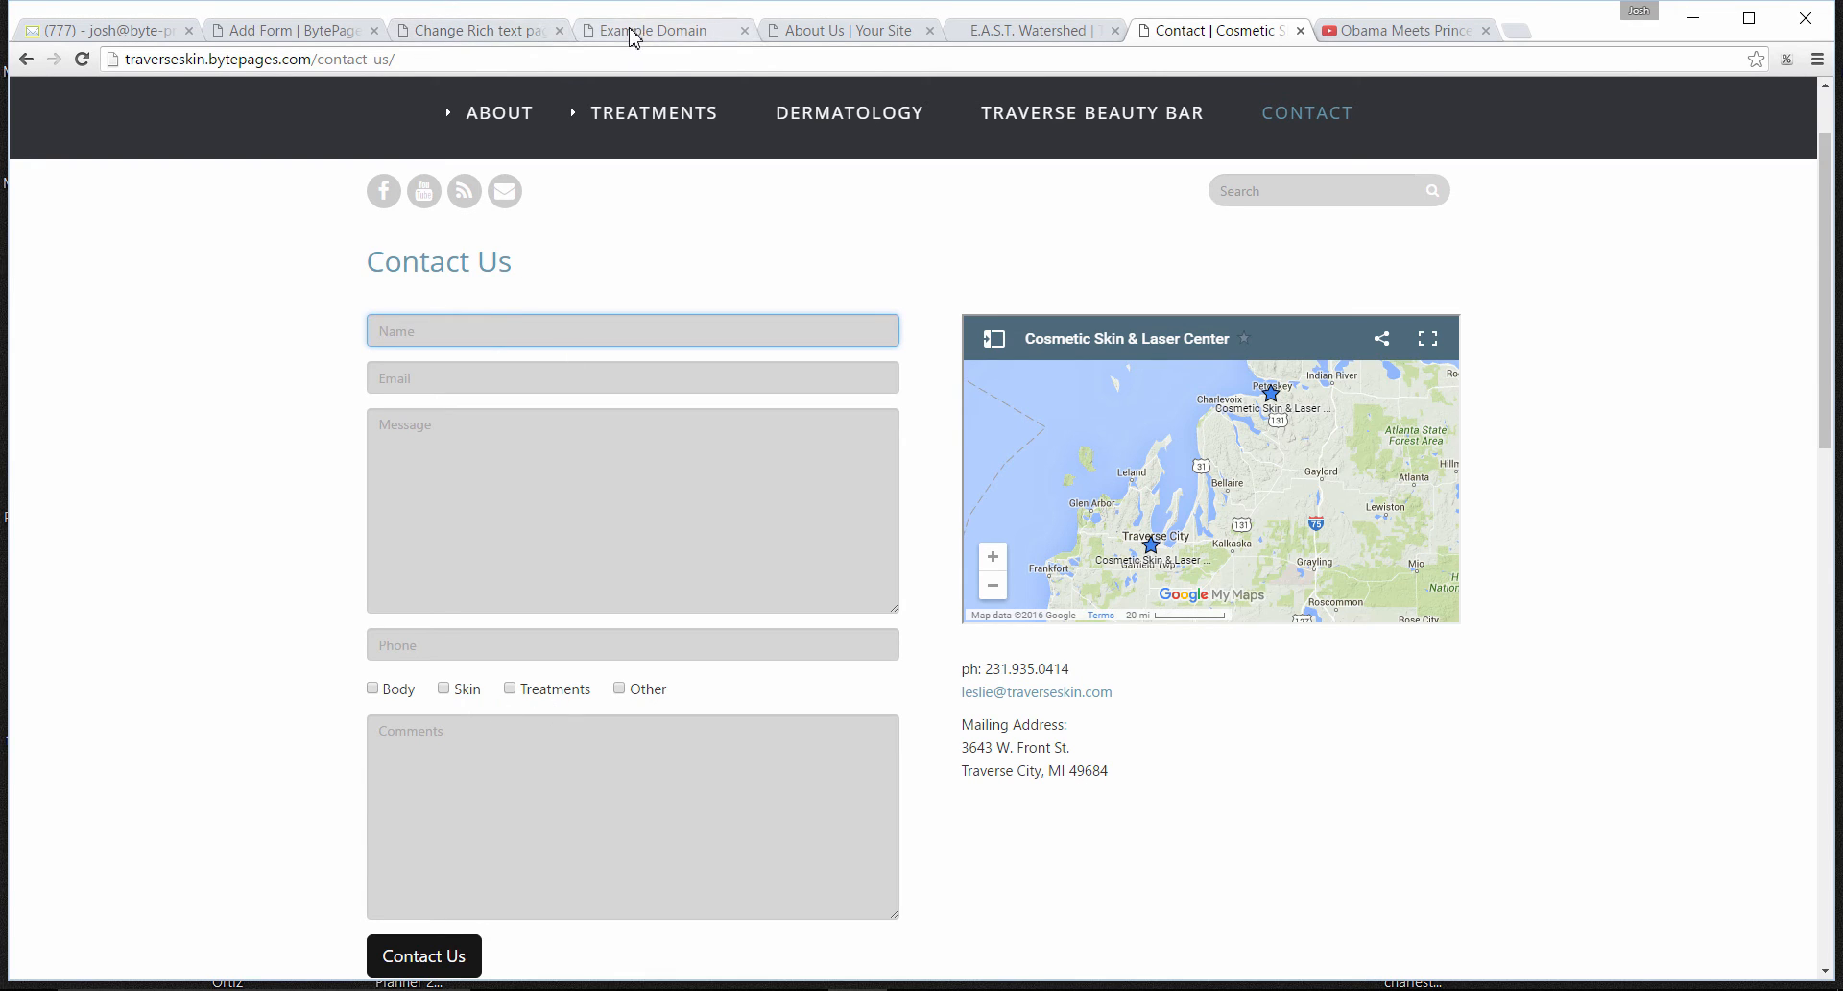
{"action": "left_click", "coordinate": [326, 36]}
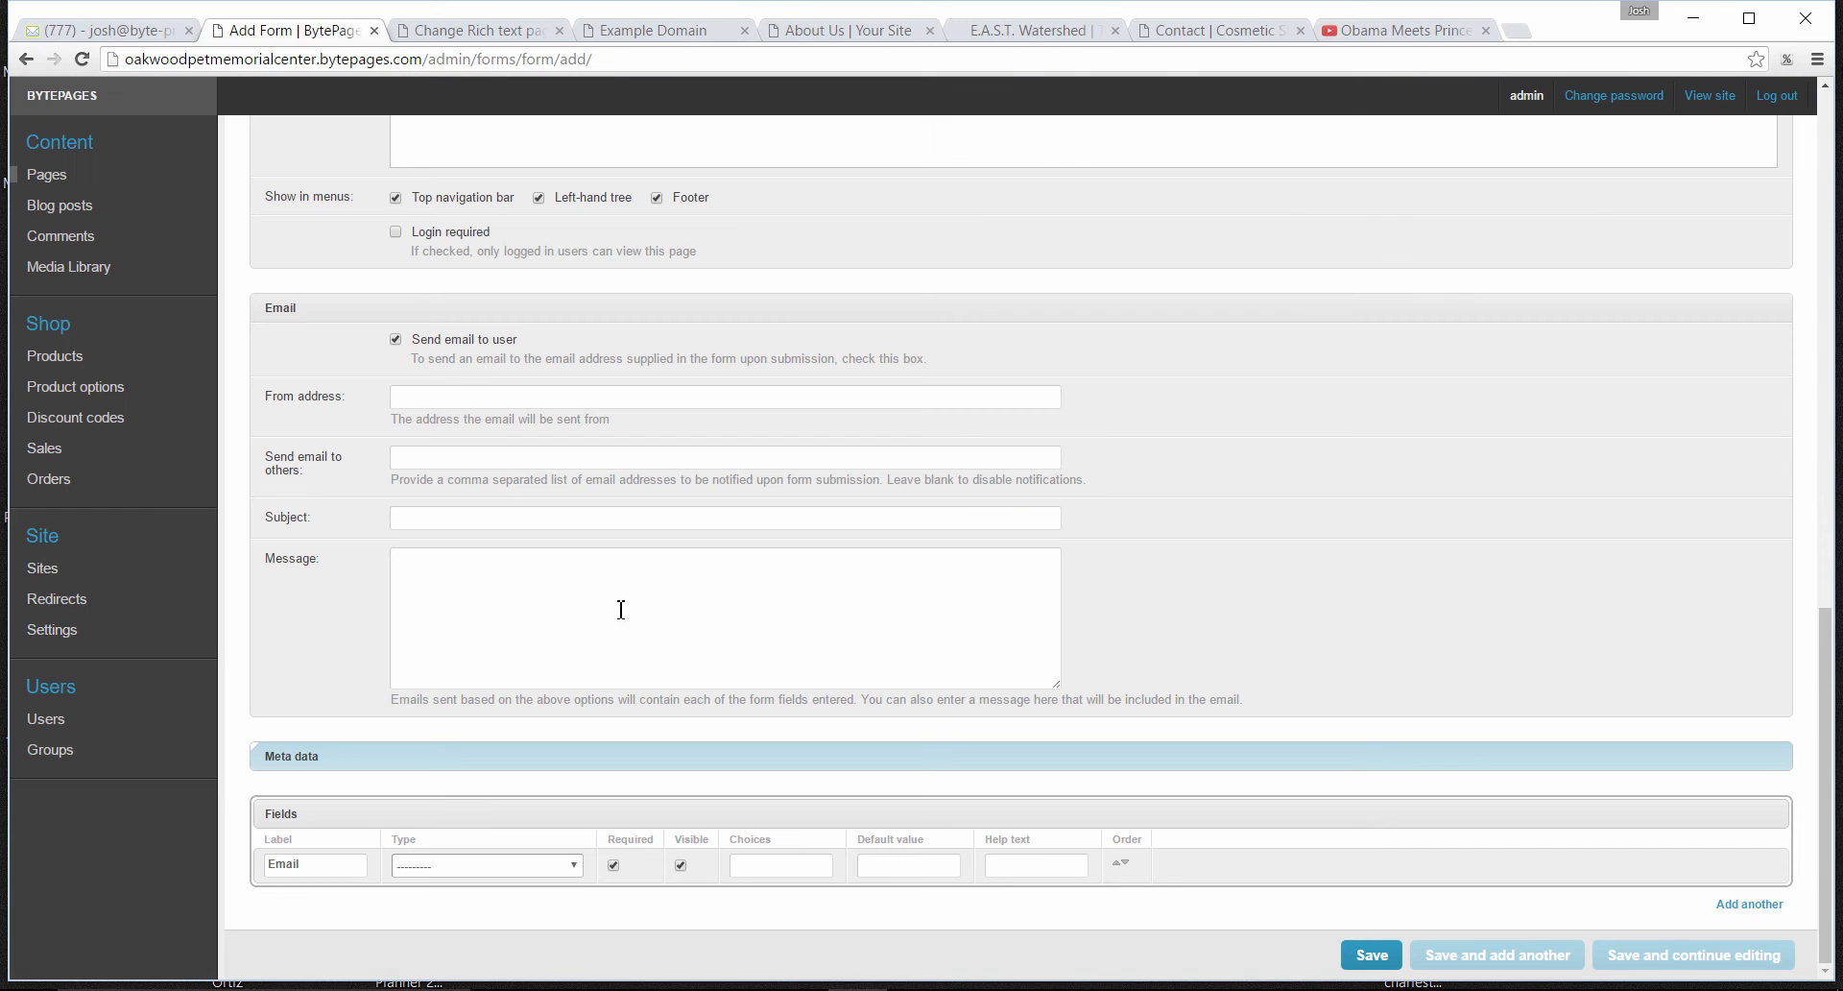
- Set the first form field's type to Email and review the other field types on offer
{"action": "left_click", "coordinate": [557, 867]}
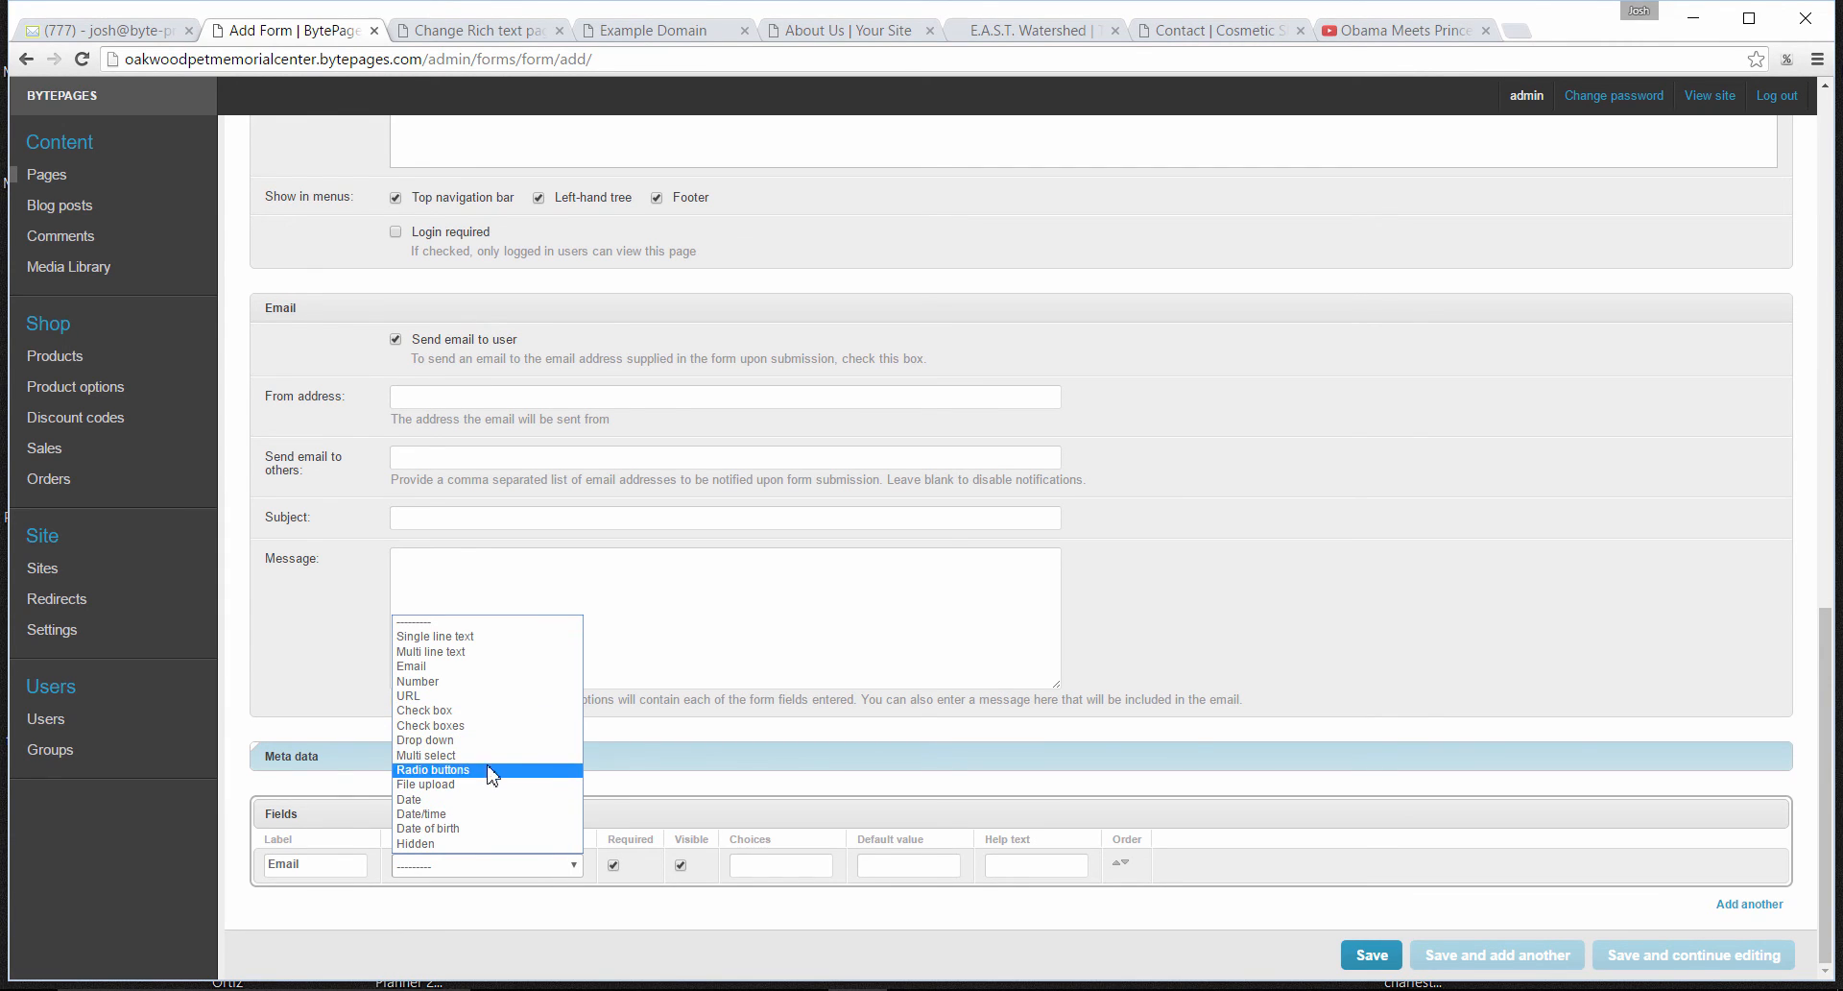
{"action": "left_click", "coordinate": [474, 864]}
{"action": "left_click", "coordinate": [522, 868]}
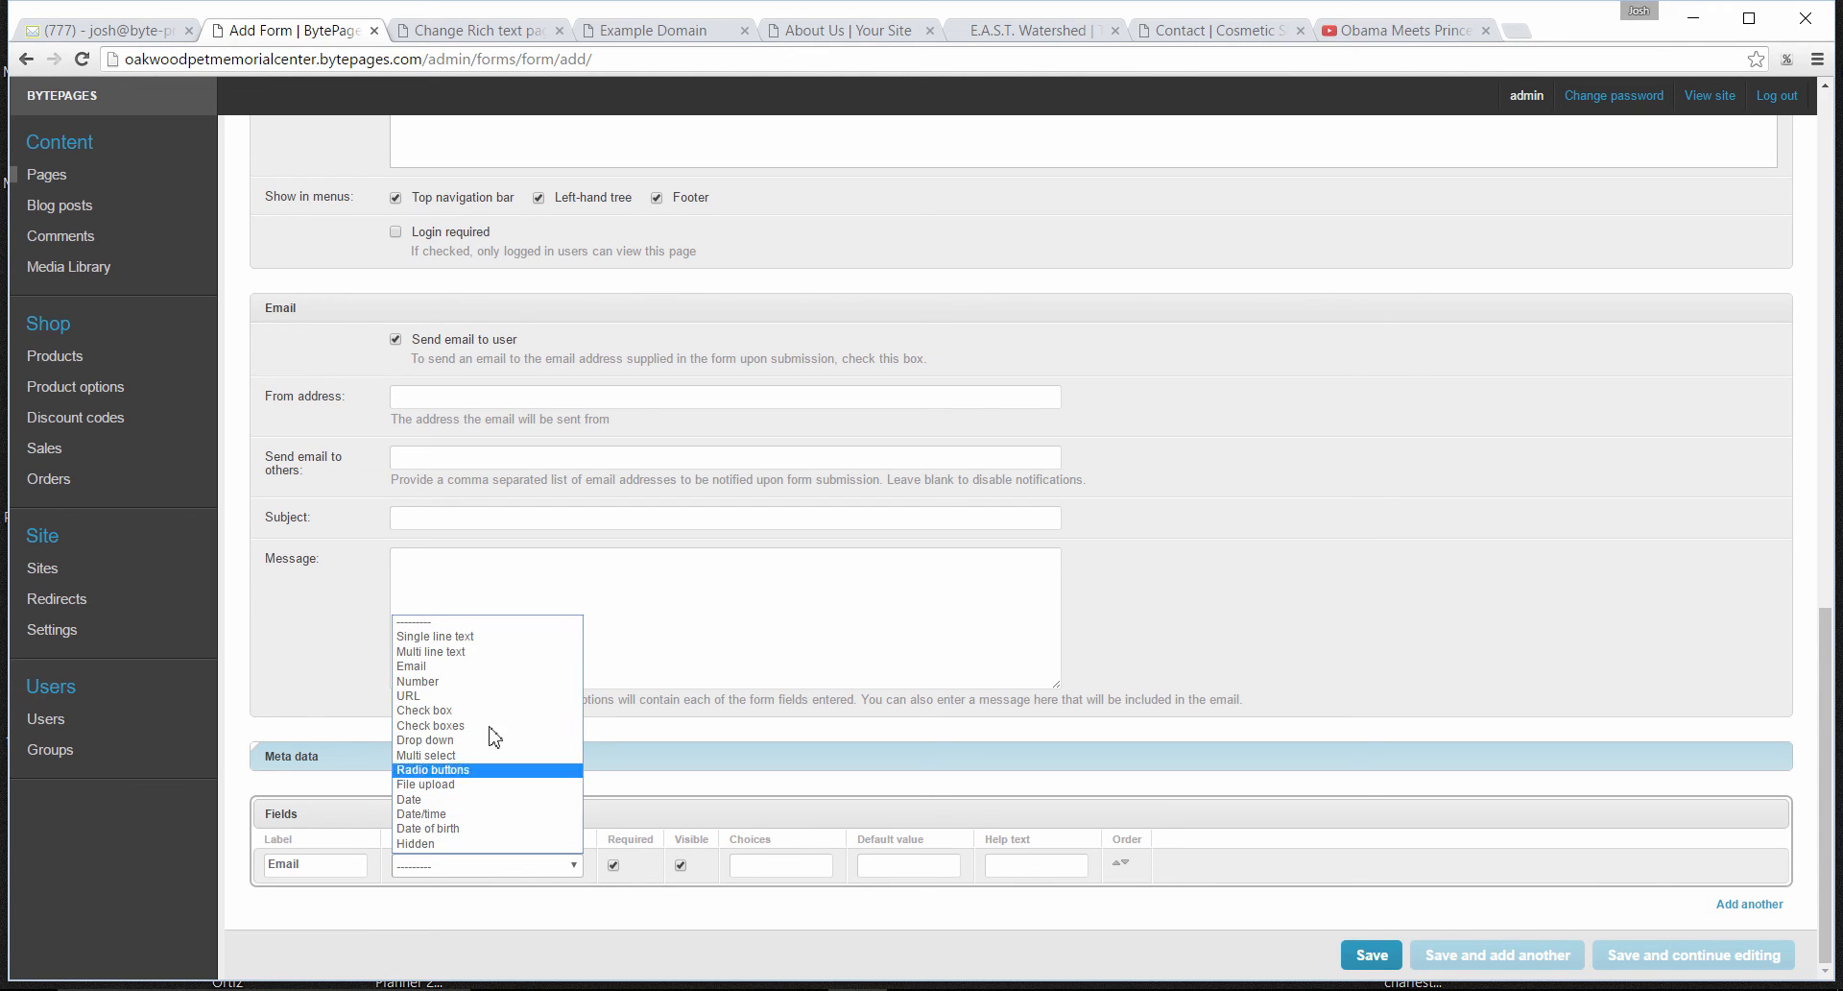
{"action": "left_click", "coordinate": [475, 667]}
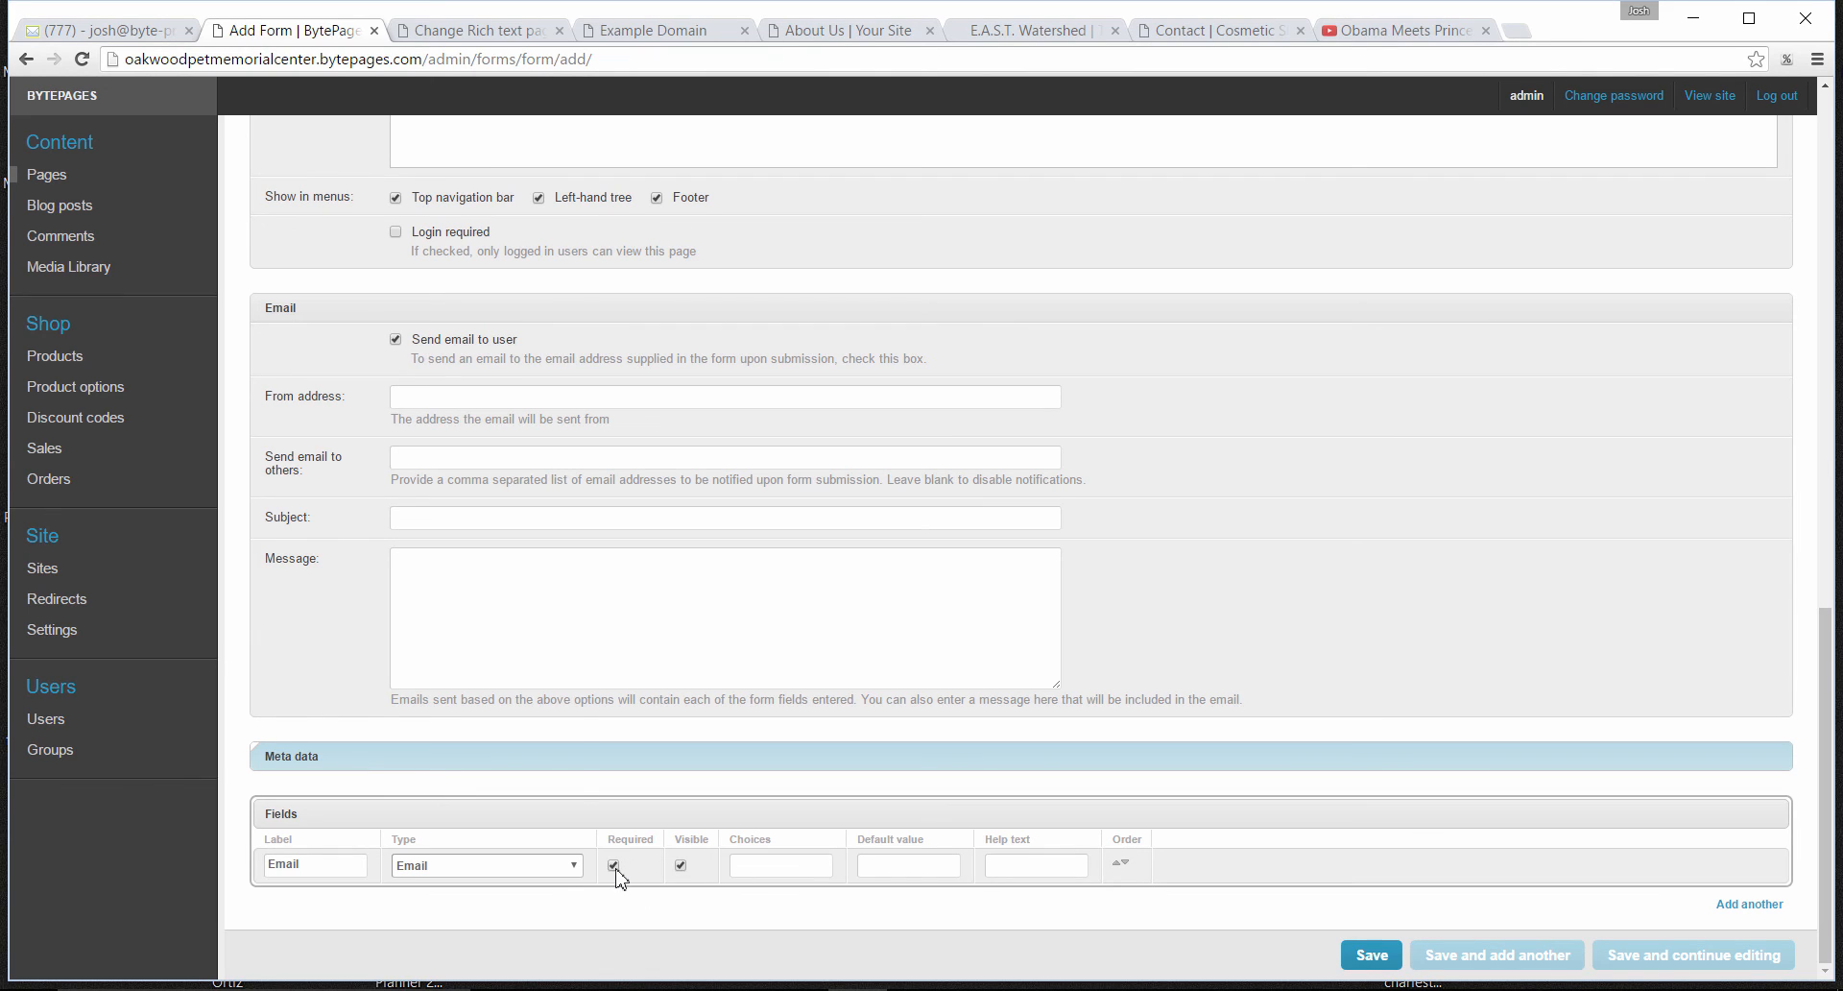
{"action": "left_click", "coordinate": [575, 866]}
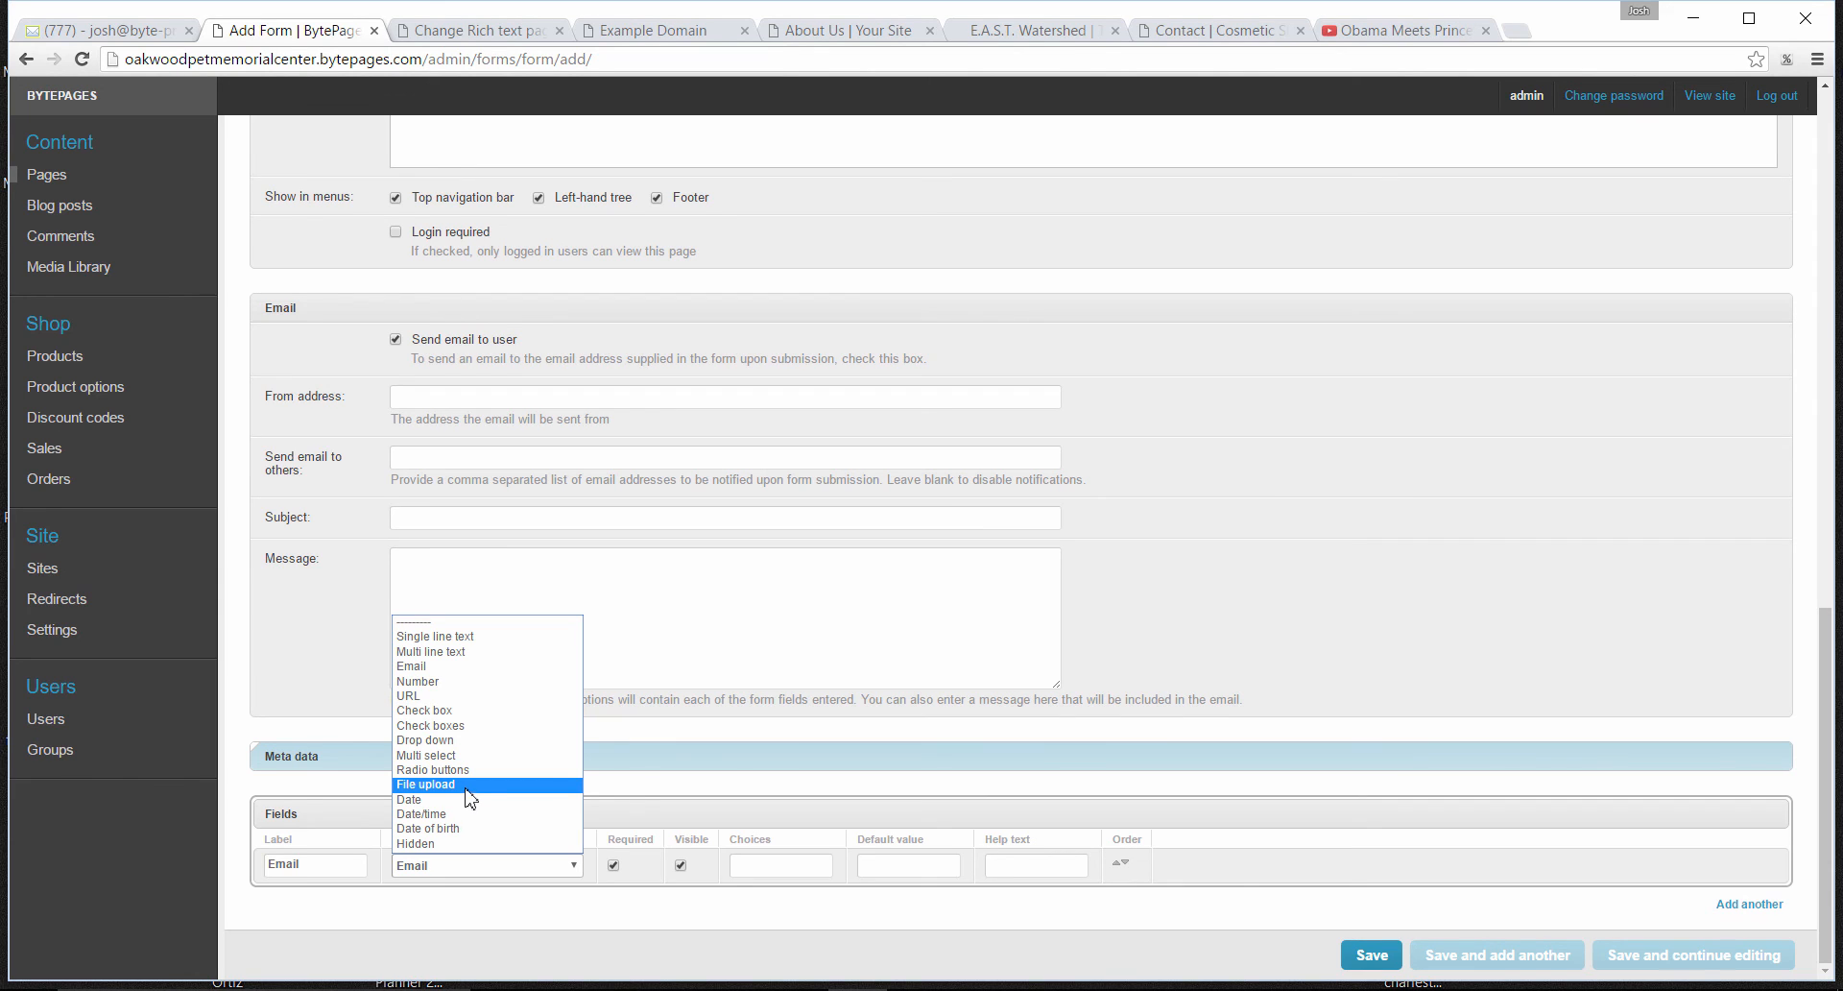
{"action": "left_click", "coordinate": [629, 816]}
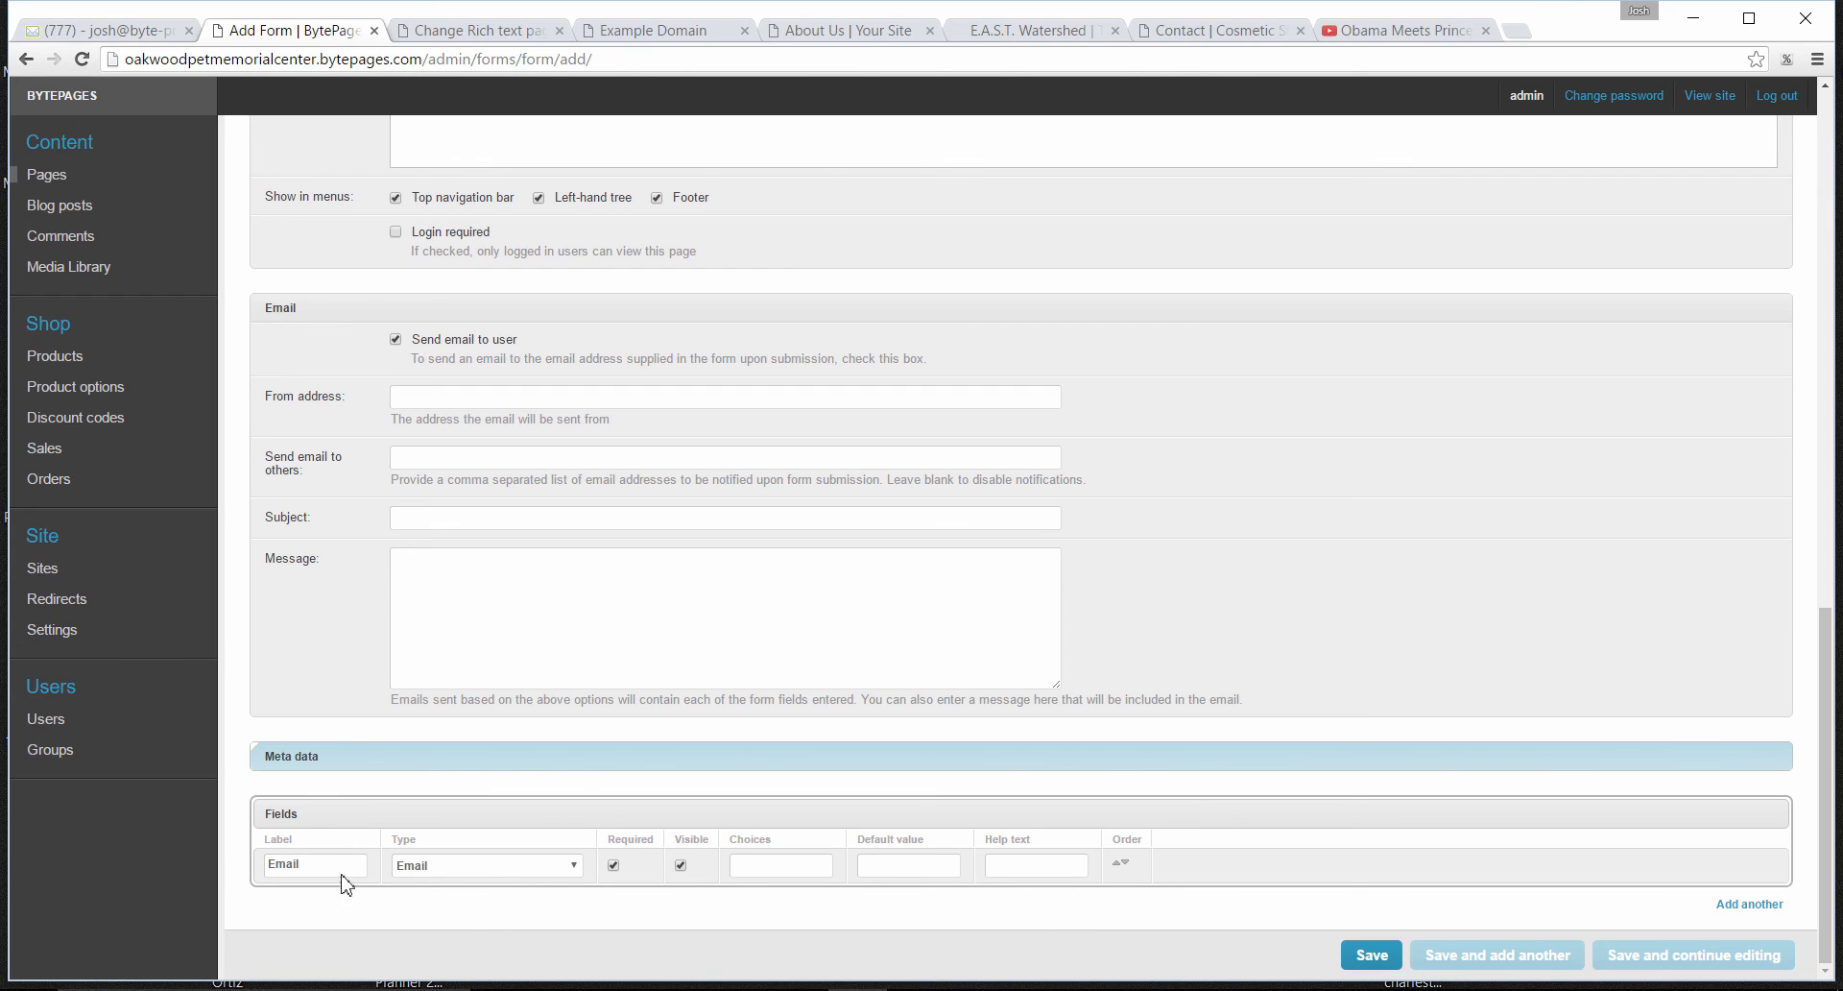
- Add a second form field labelled "Name" with the type Single line text
{"action": "left_click", "coordinate": [1749, 905]}
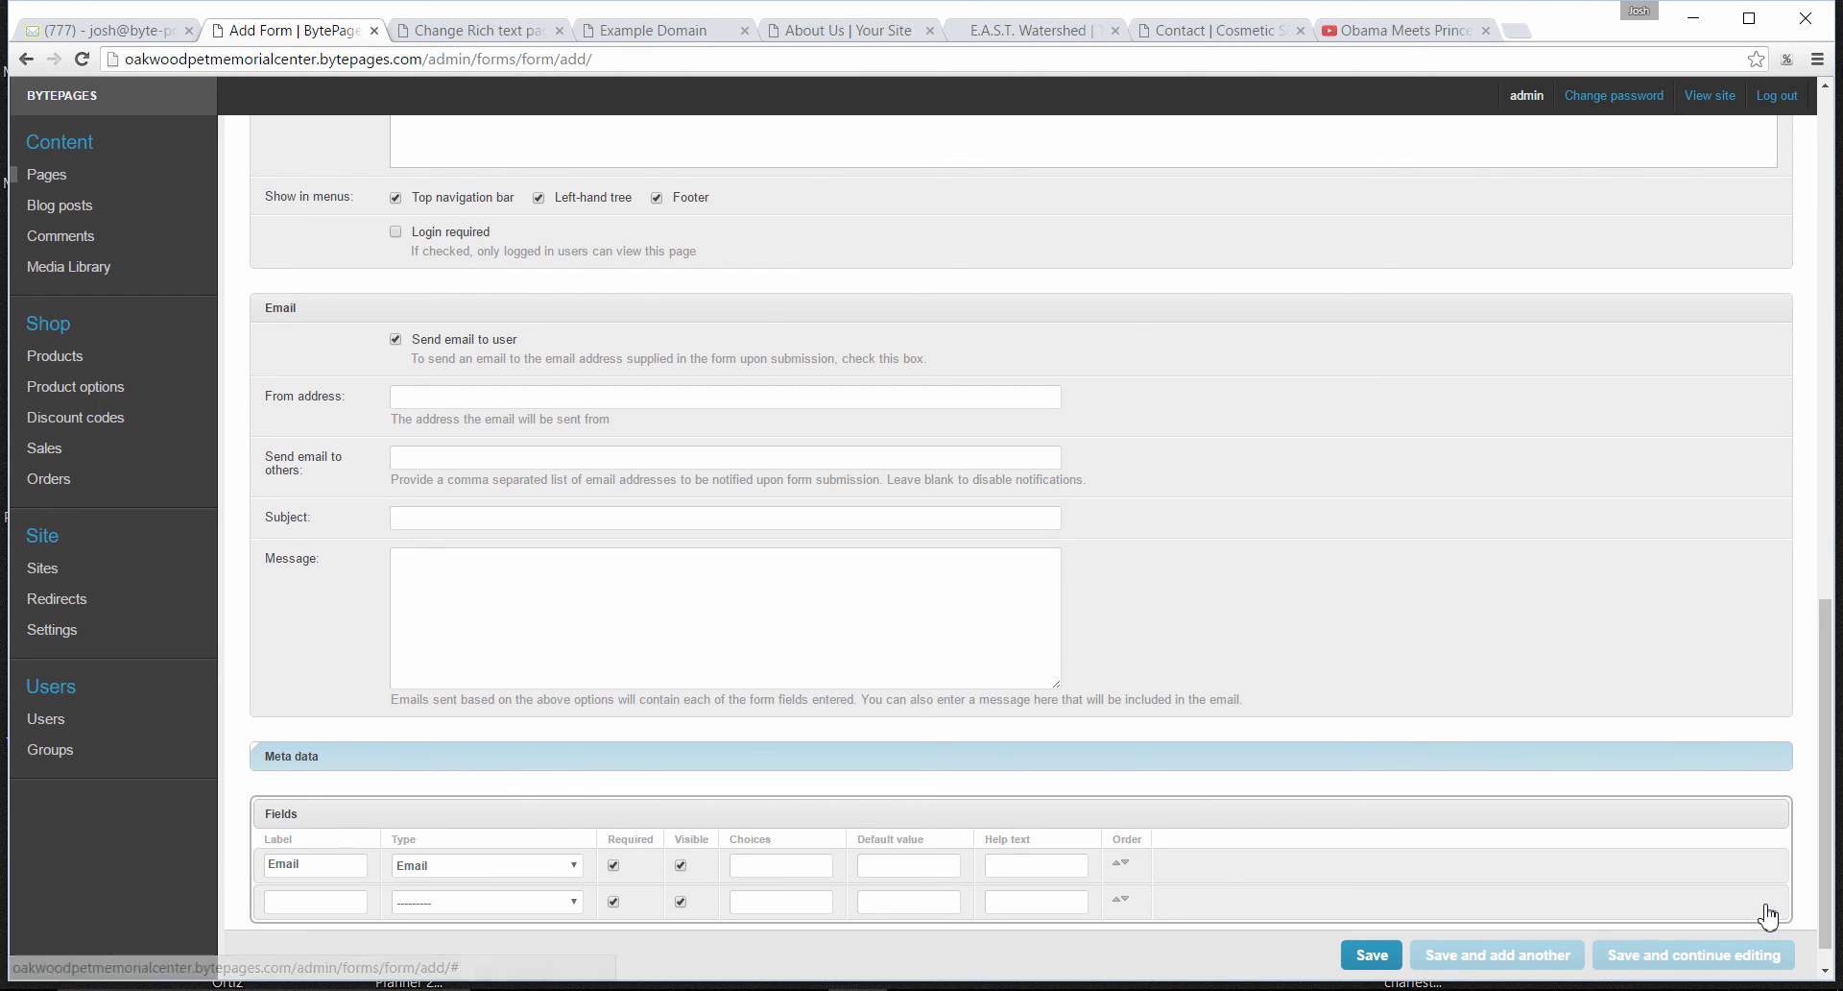
{"action": "left_click", "coordinate": [269, 899]}
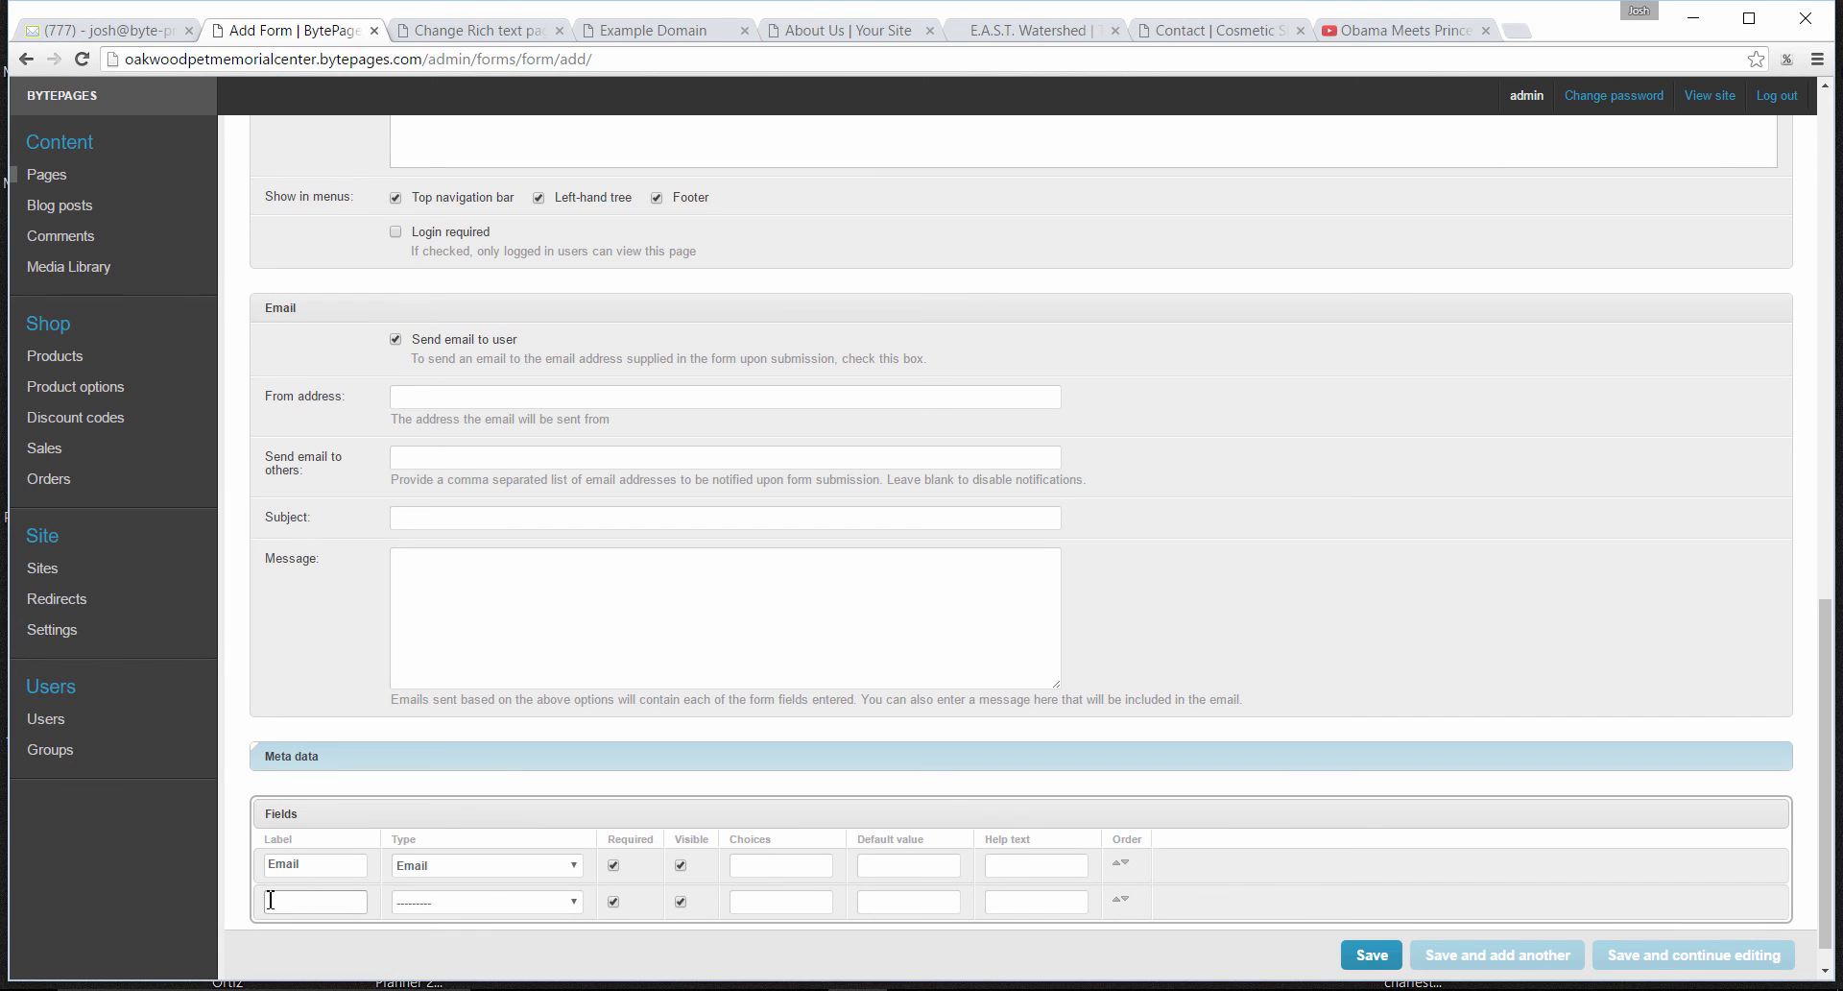
{"action": "left_click", "coordinate": [568, 905]}
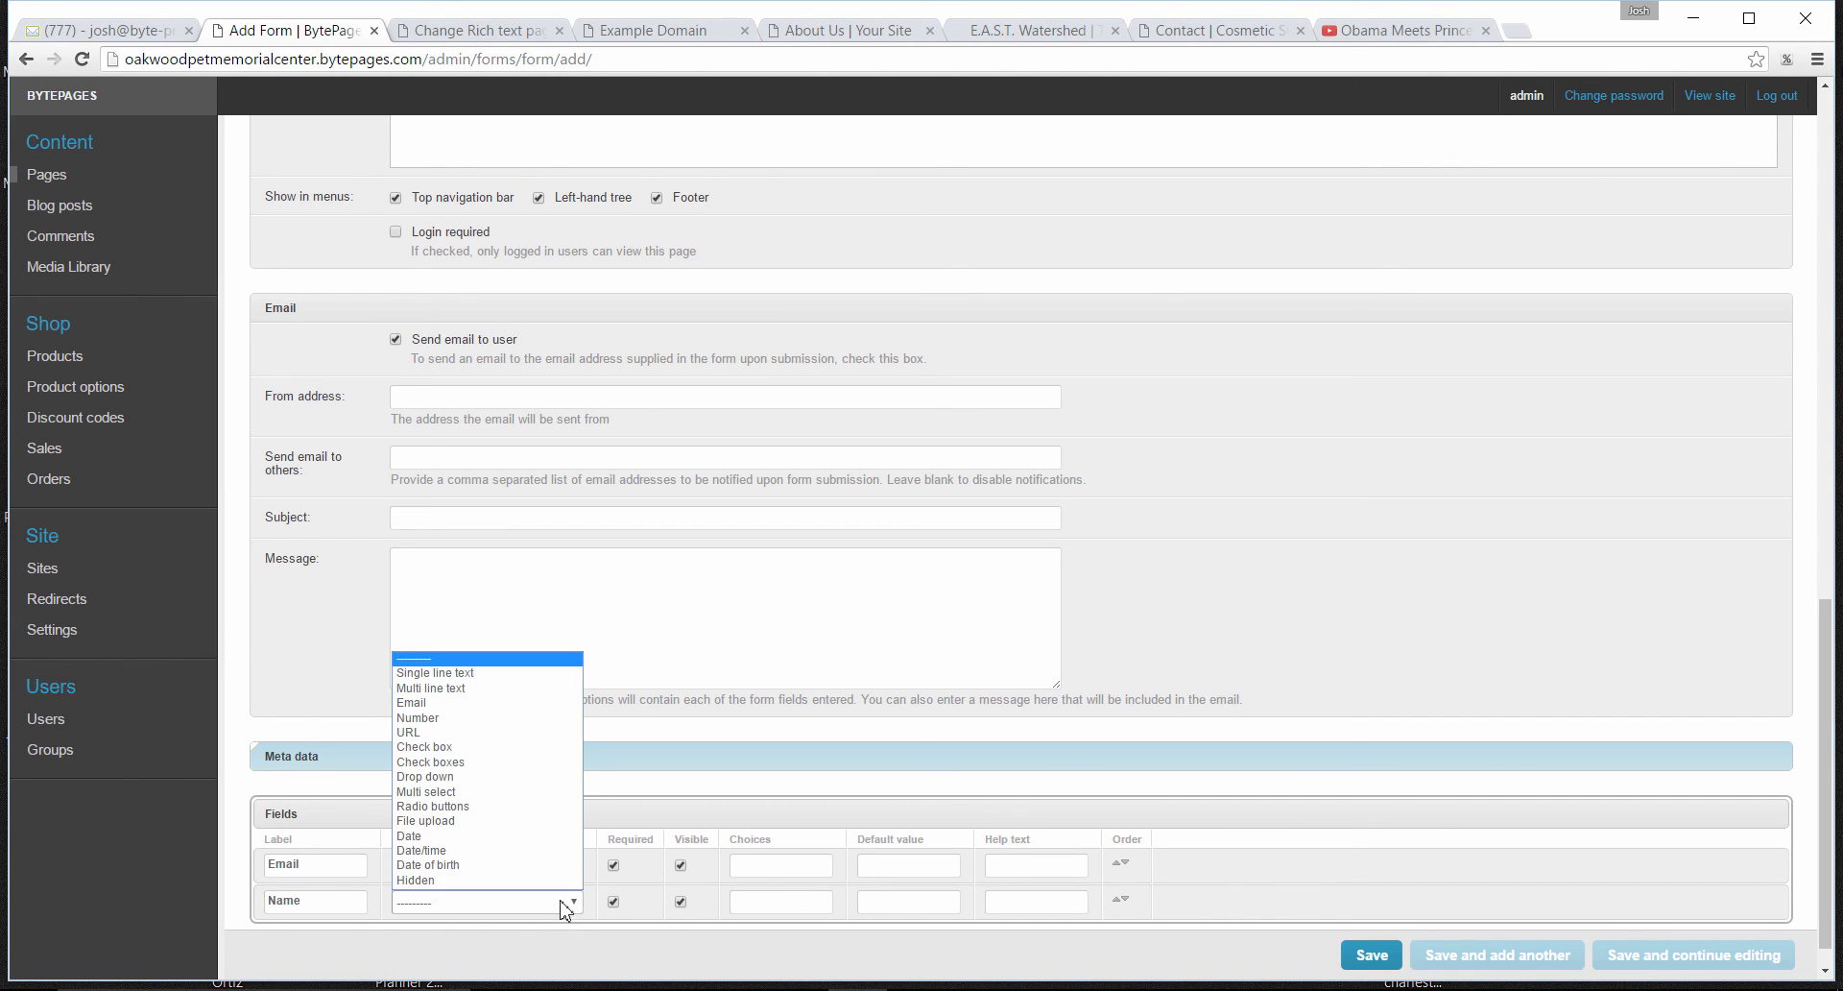
{"action": "left_click", "coordinate": [497, 674]}
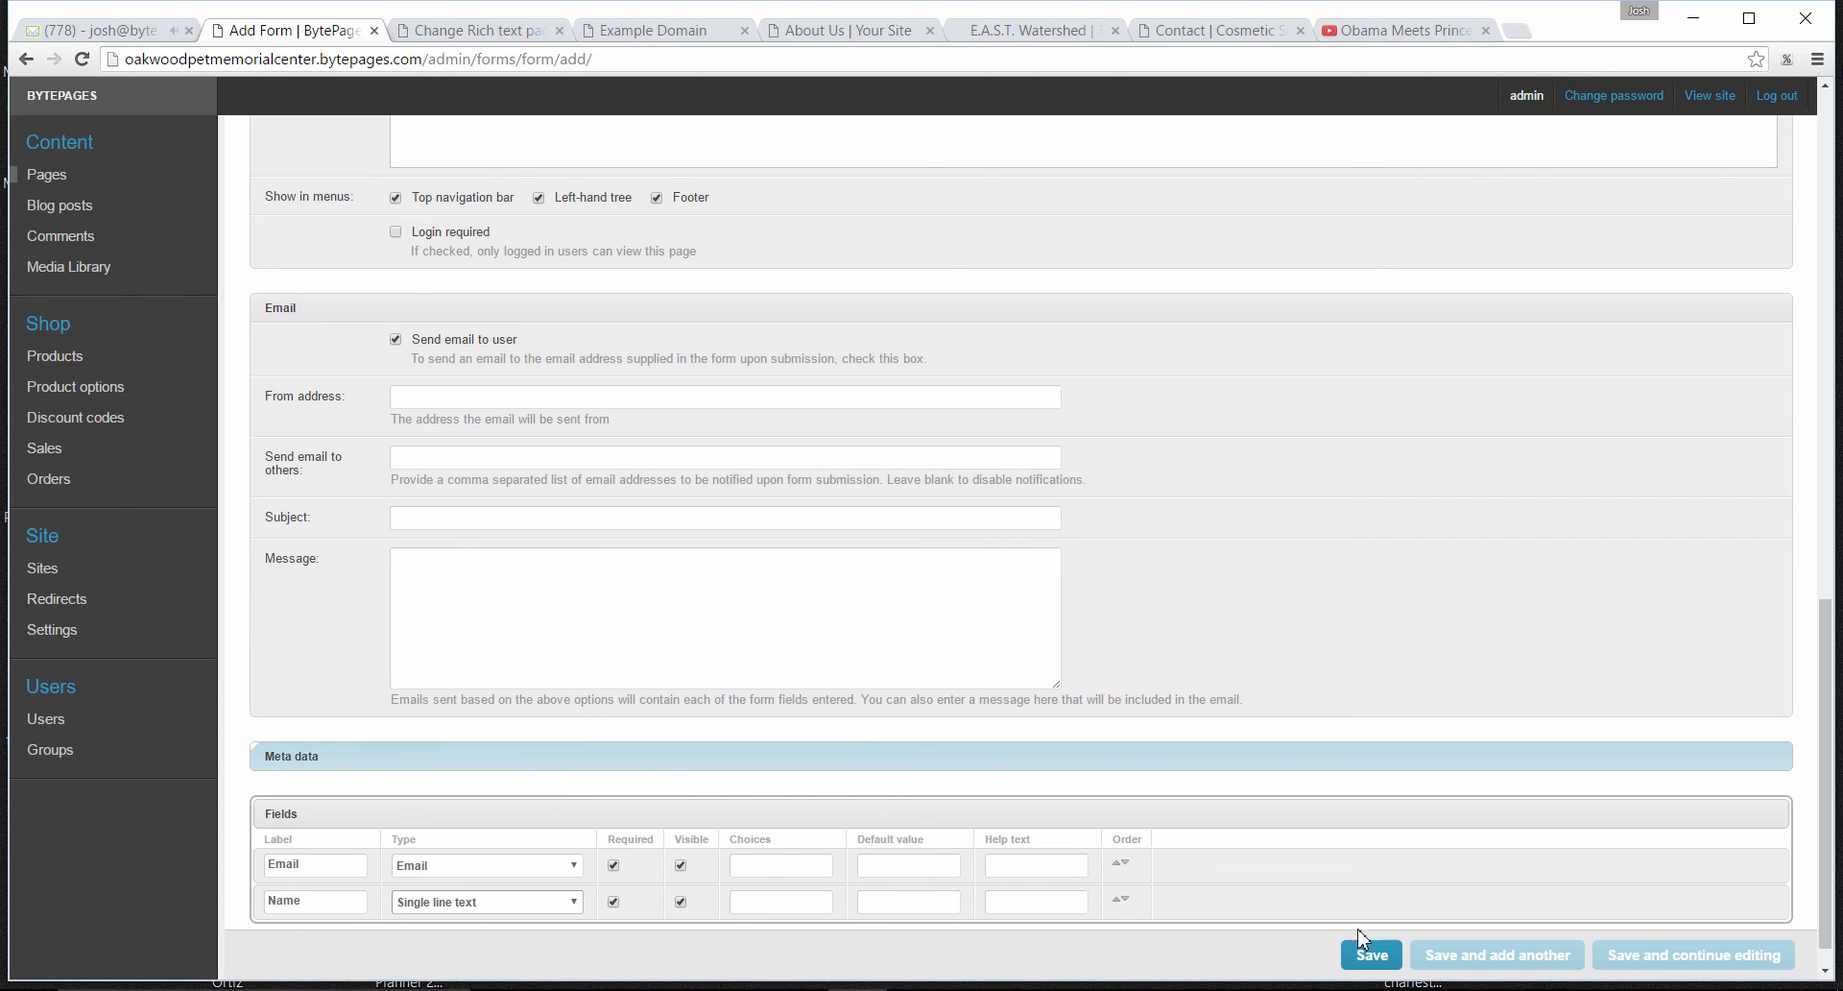
- Add a third form field labelled "Message" with the type Multi line text
{"action": "scroll", "coordinate": [1829, 893], "scroll_direction": "down", "scroll_amount": 1}
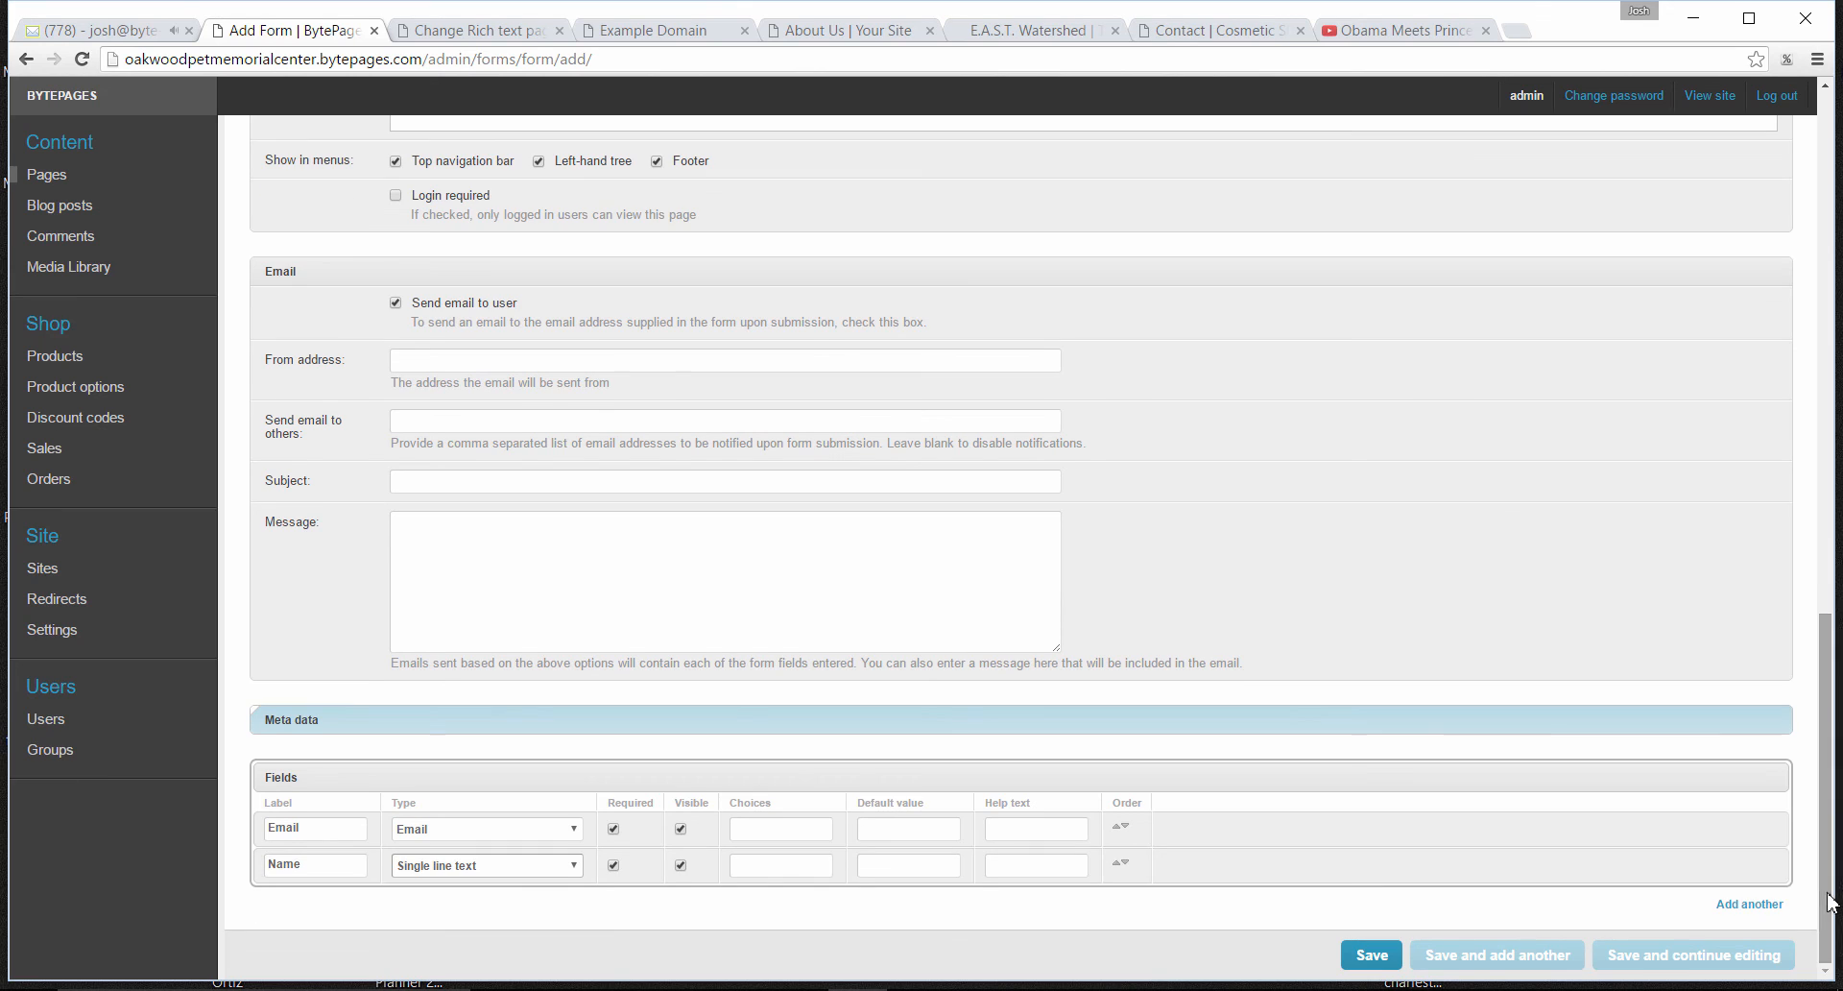
{"action": "left_click", "coordinate": [1752, 904]}
{"action": "left_click", "coordinate": [338, 901]}
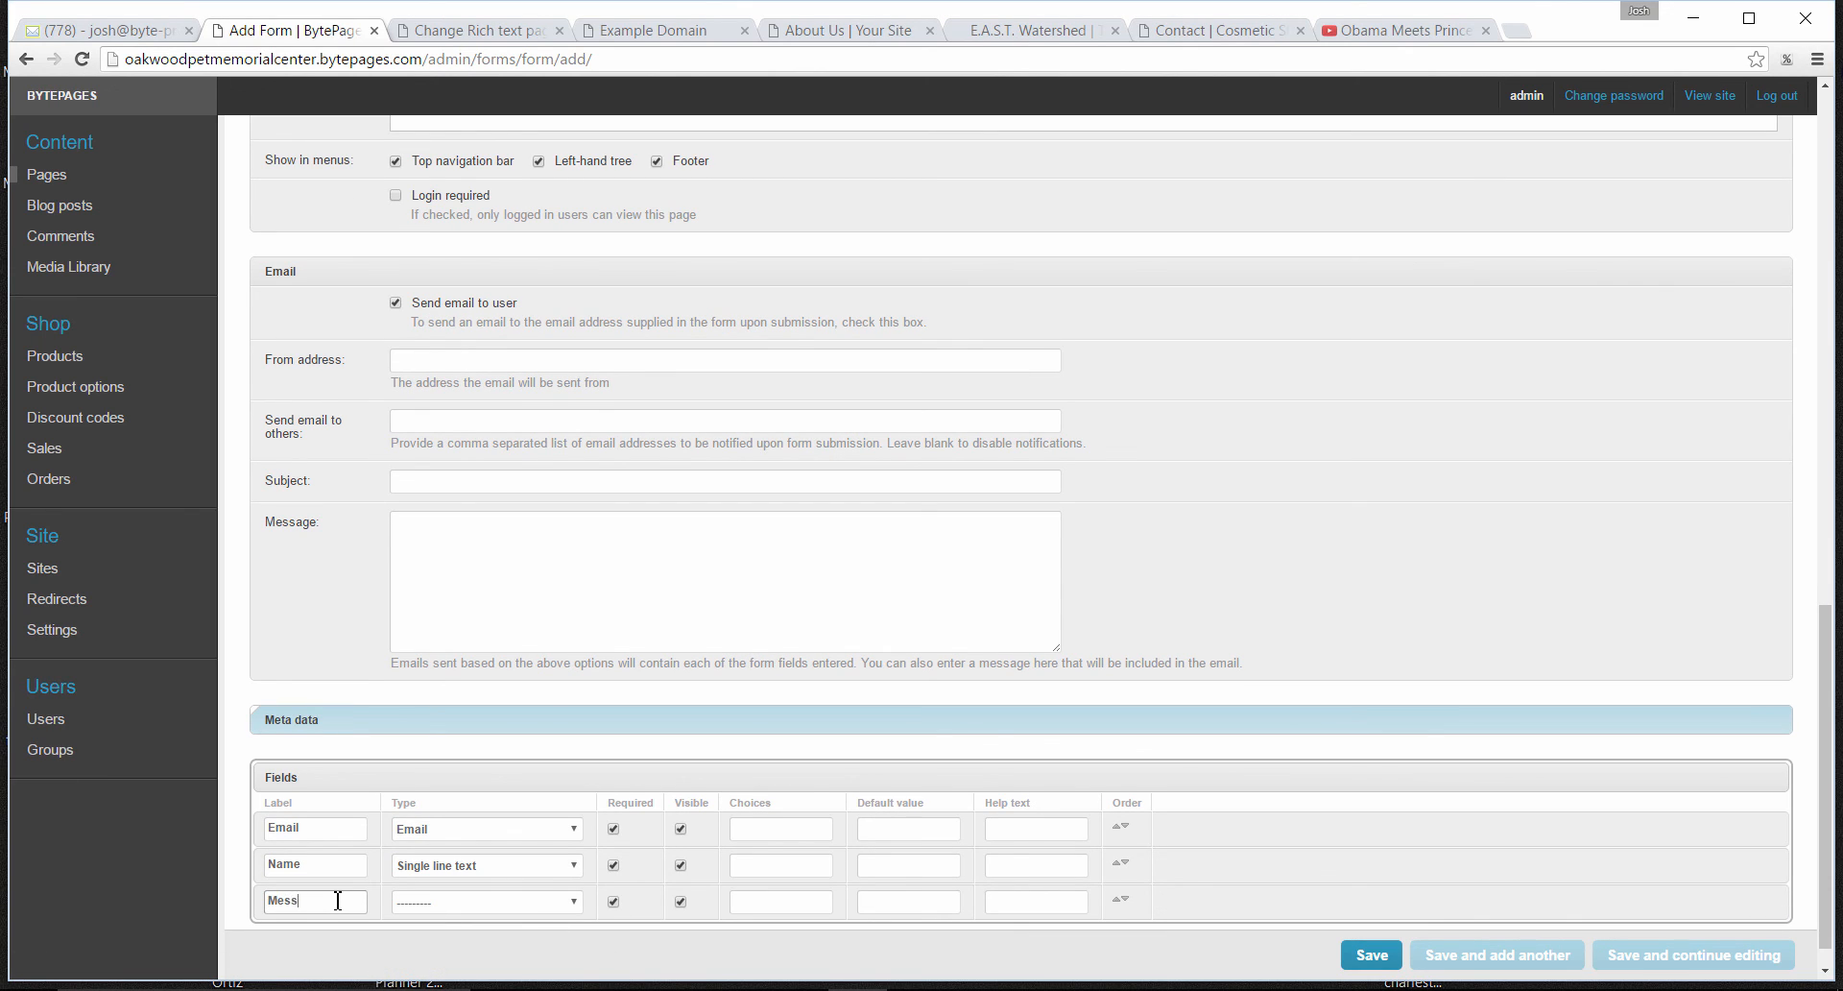
{"action": "left_click", "coordinate": [486, 907]}
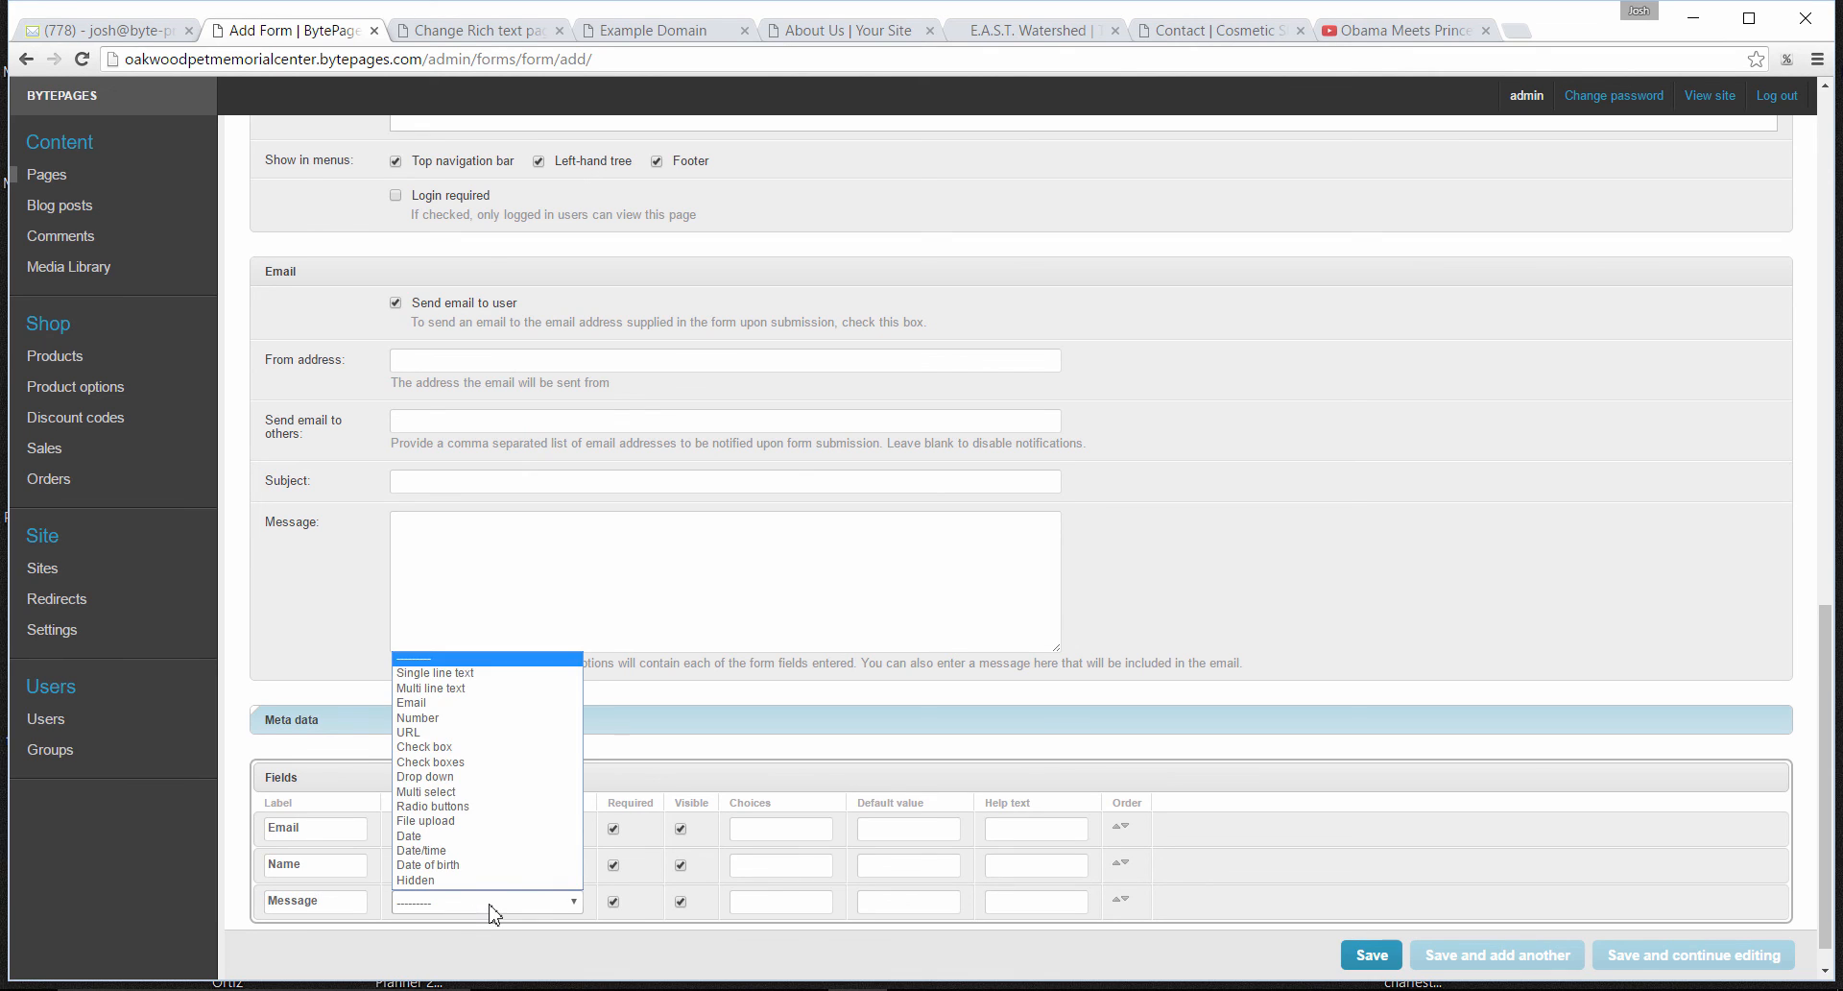
{"action": "left_click", "coordinate": [477, 689]}
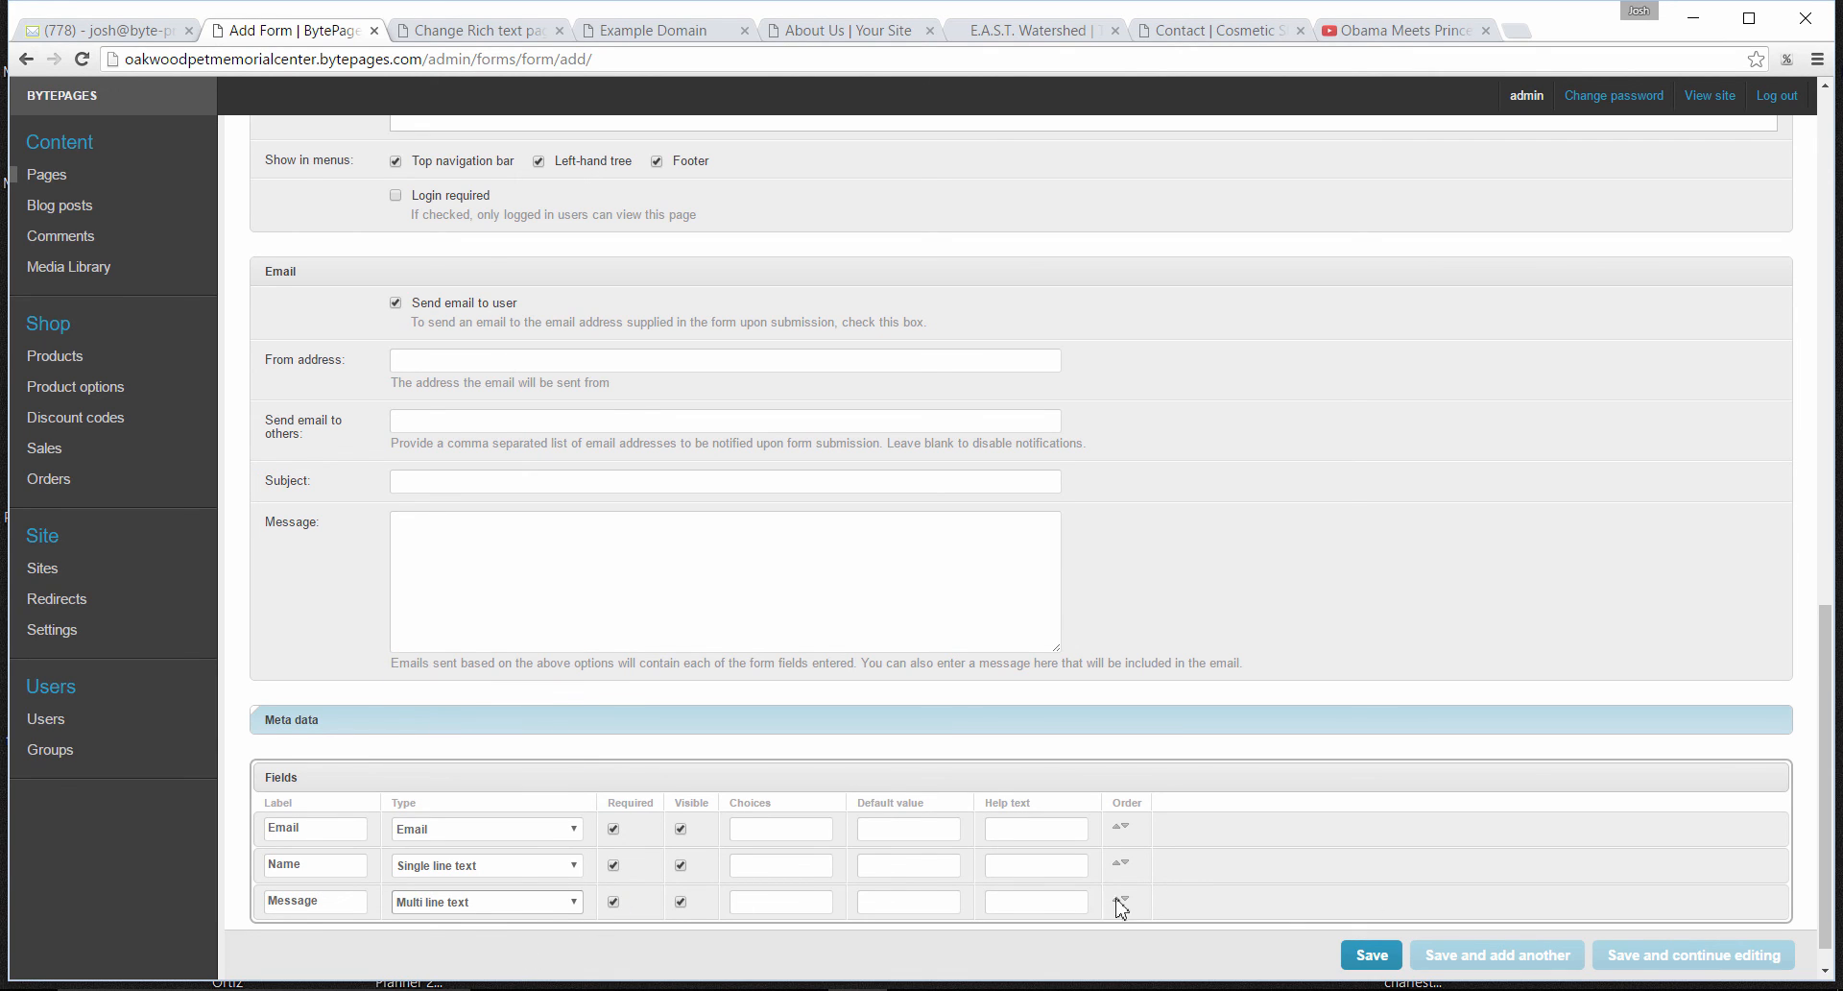
- Add a fourth form field labelled "Interests?" with the type Drop down
{"action": "scroll", "coordinate": [1821, 876], "scroll_direction": "down", "scroll_amount": 1}
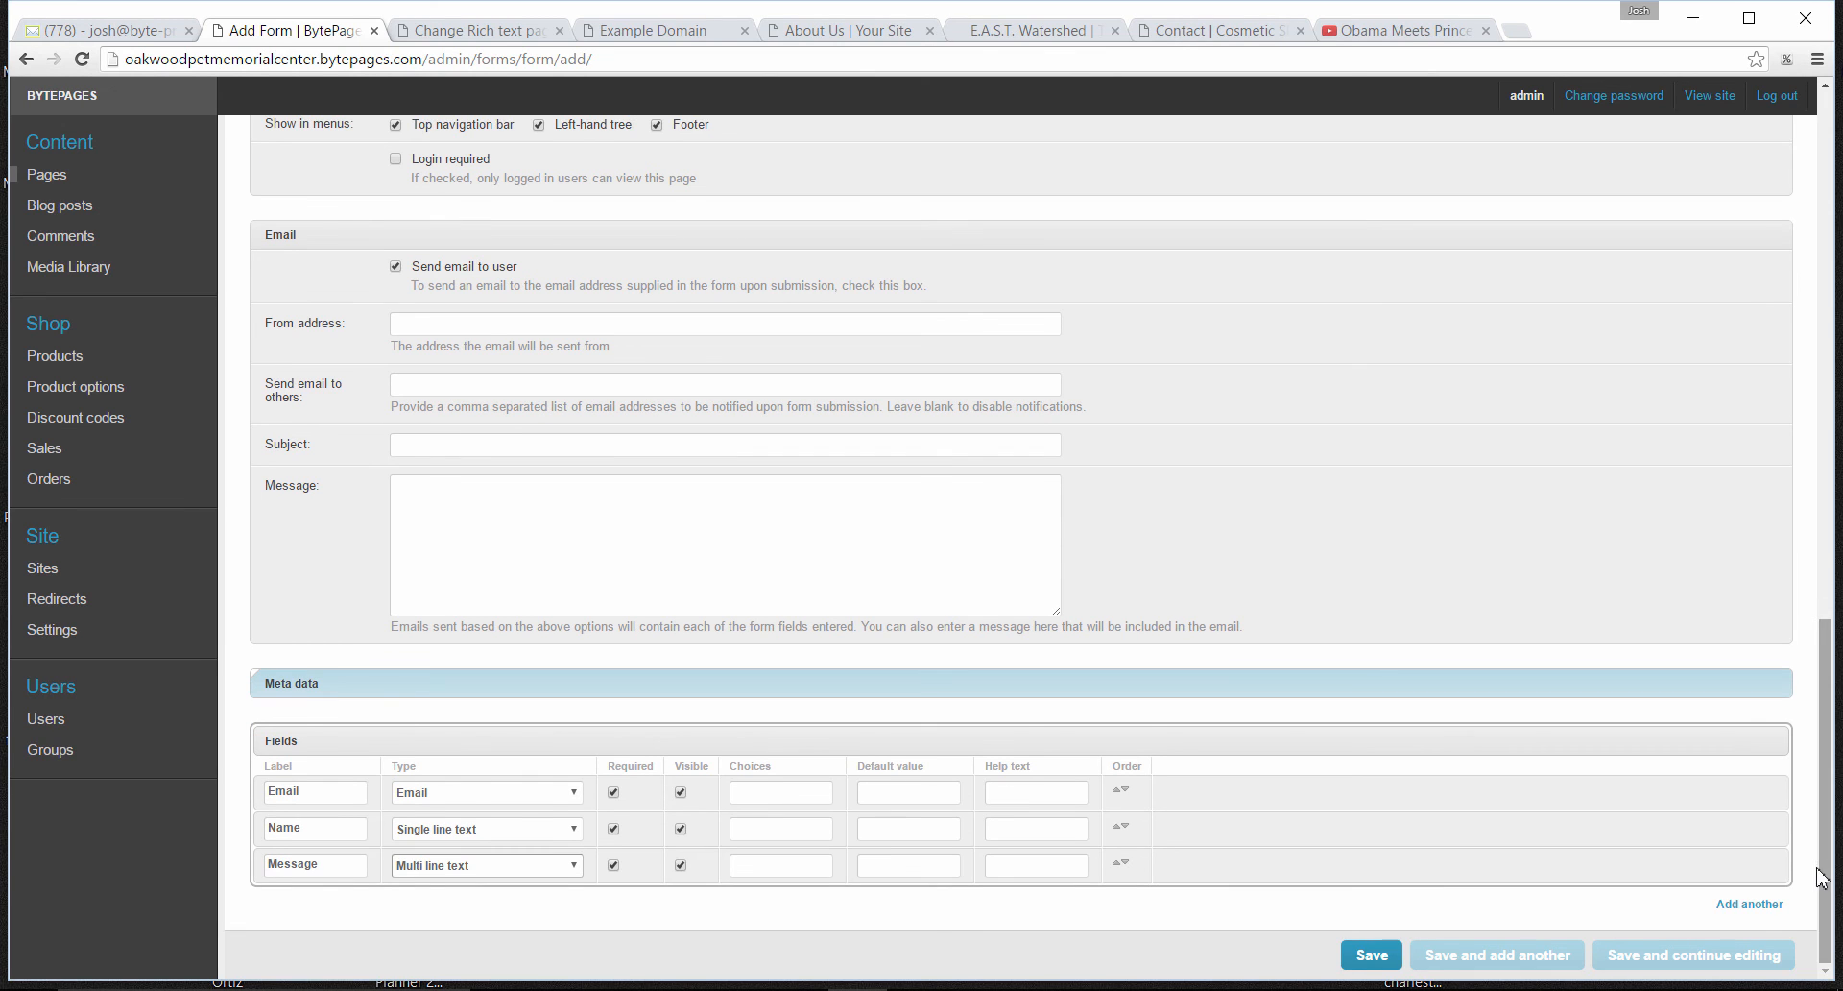
{"action": "left_click", "coordinate": [1749, 903]}
{"action": "left_click", "coordinate": [336, 901]}
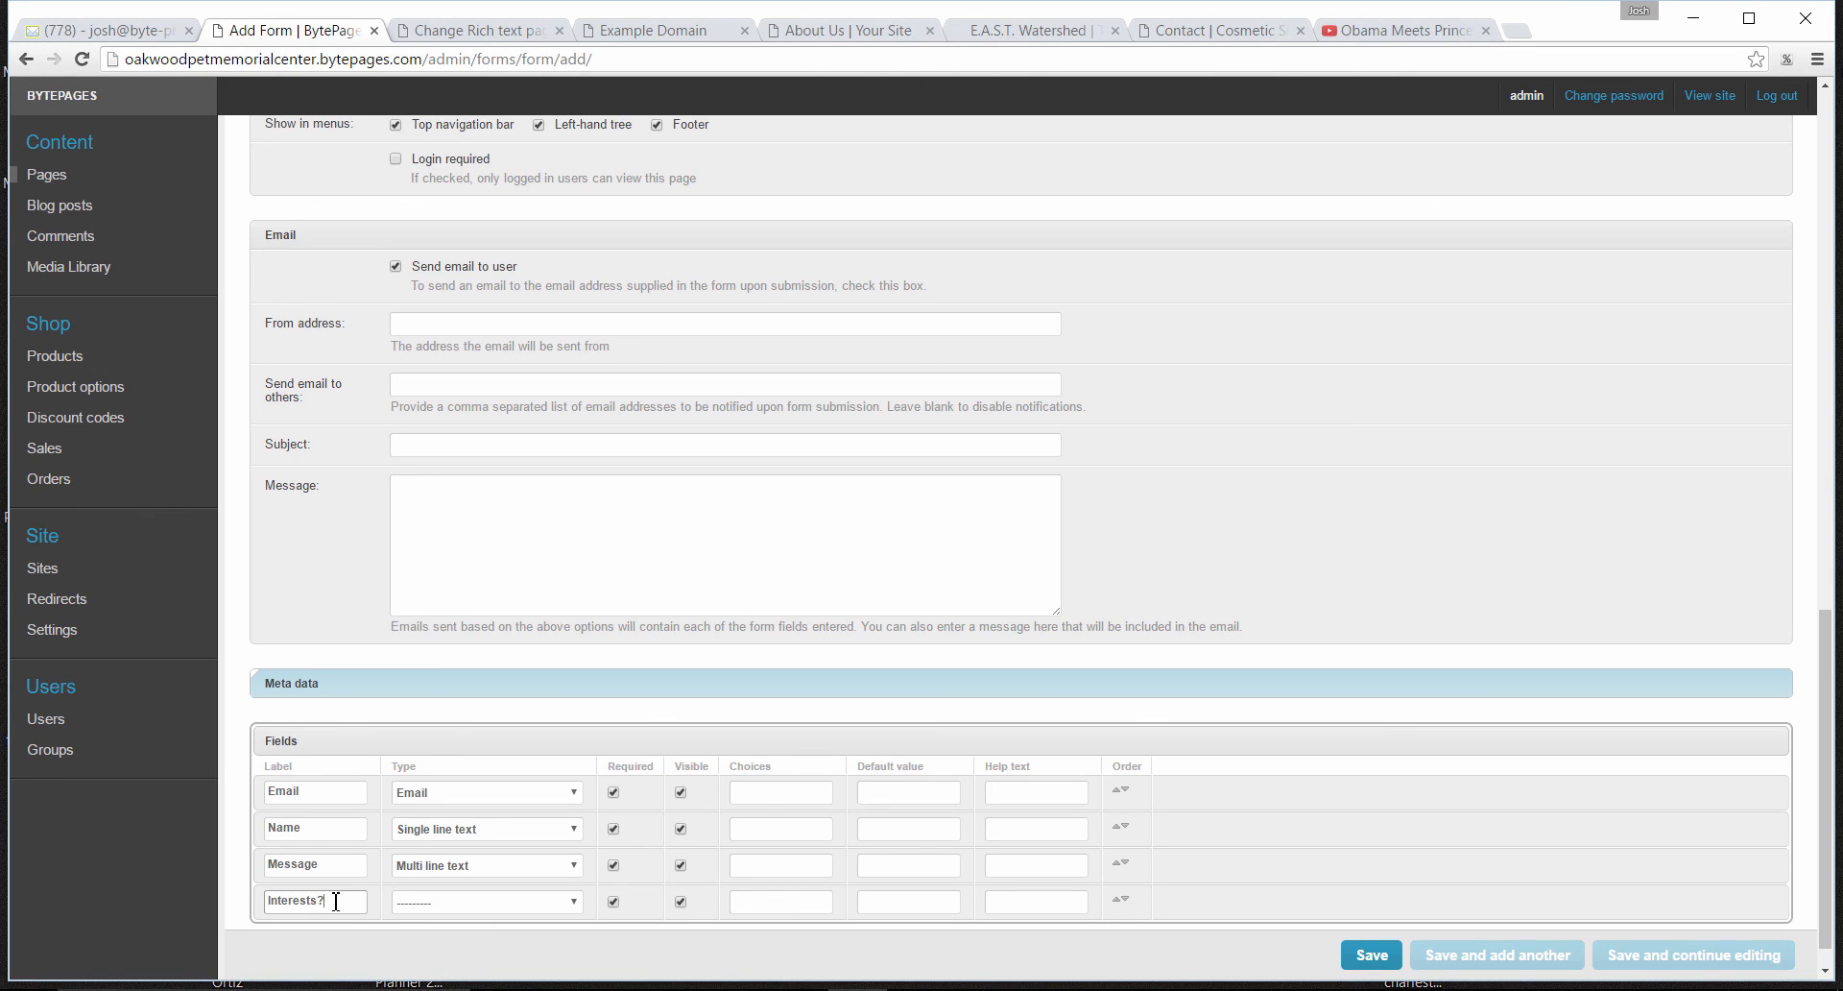
{"action": "type", "text": "Interests?"}
{"action": "left_click", "coordinate": [483, 902]}
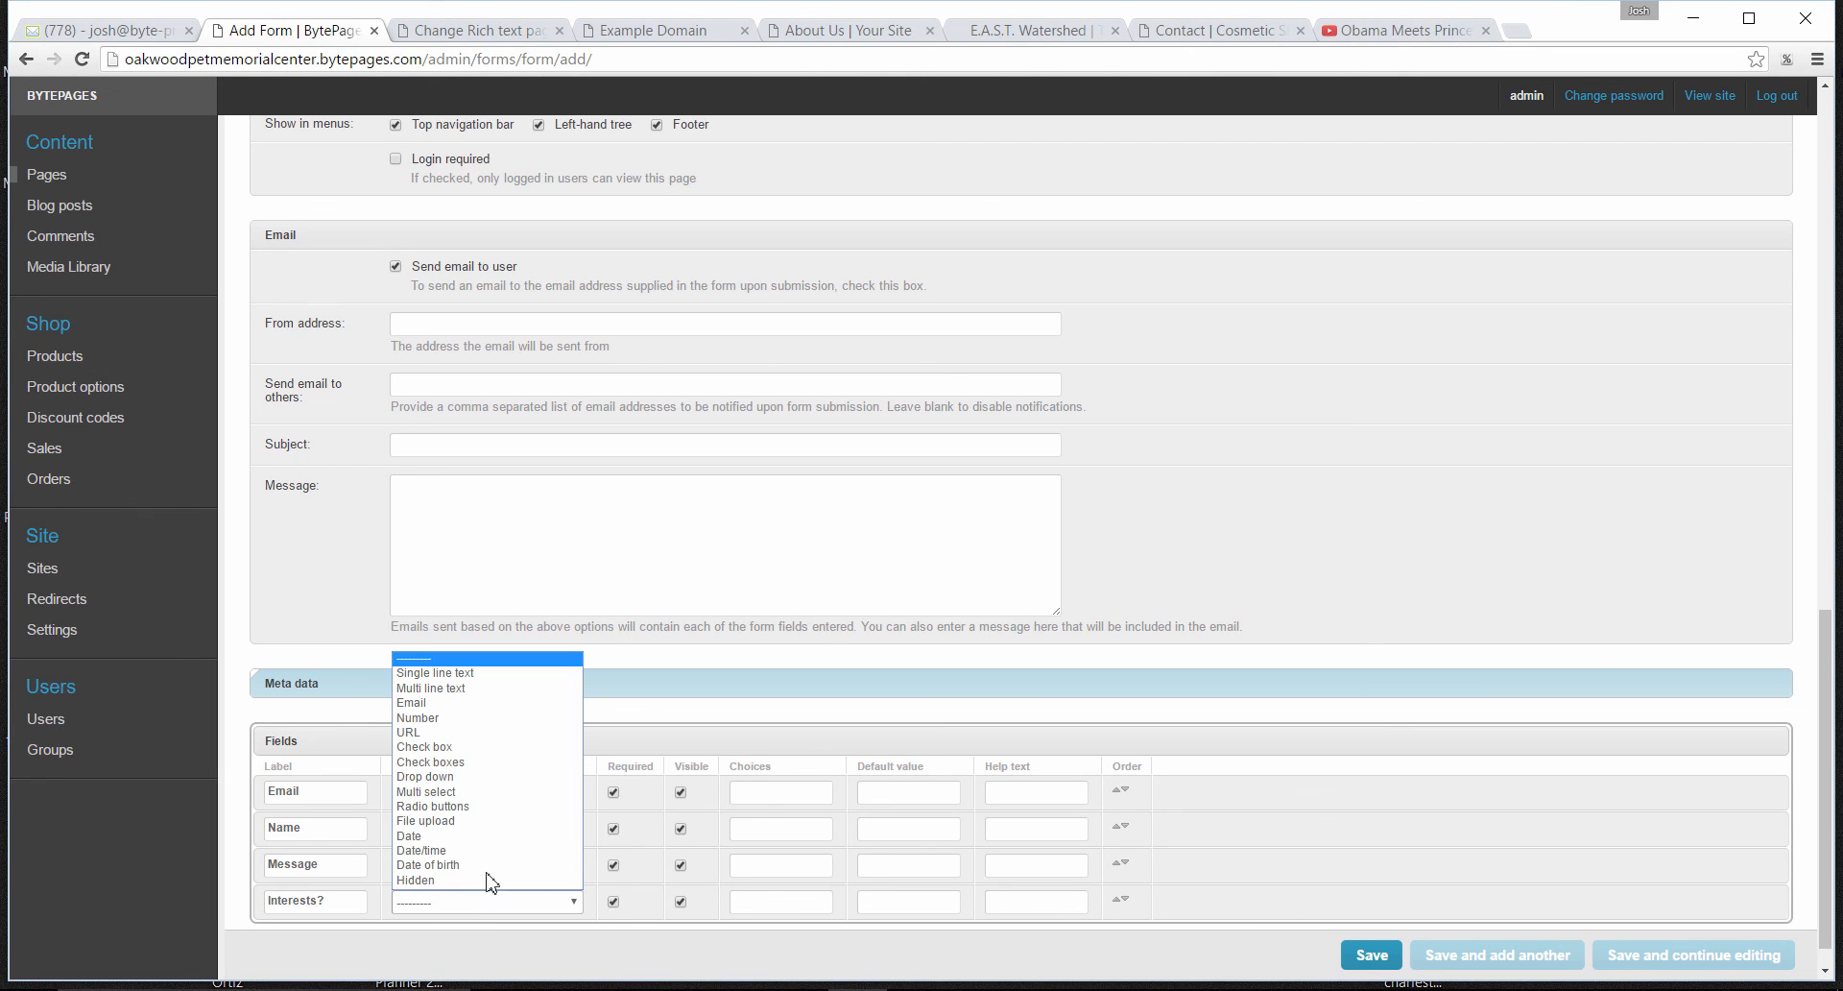
{"action": "left_click", "coordinate": [480, 777]}
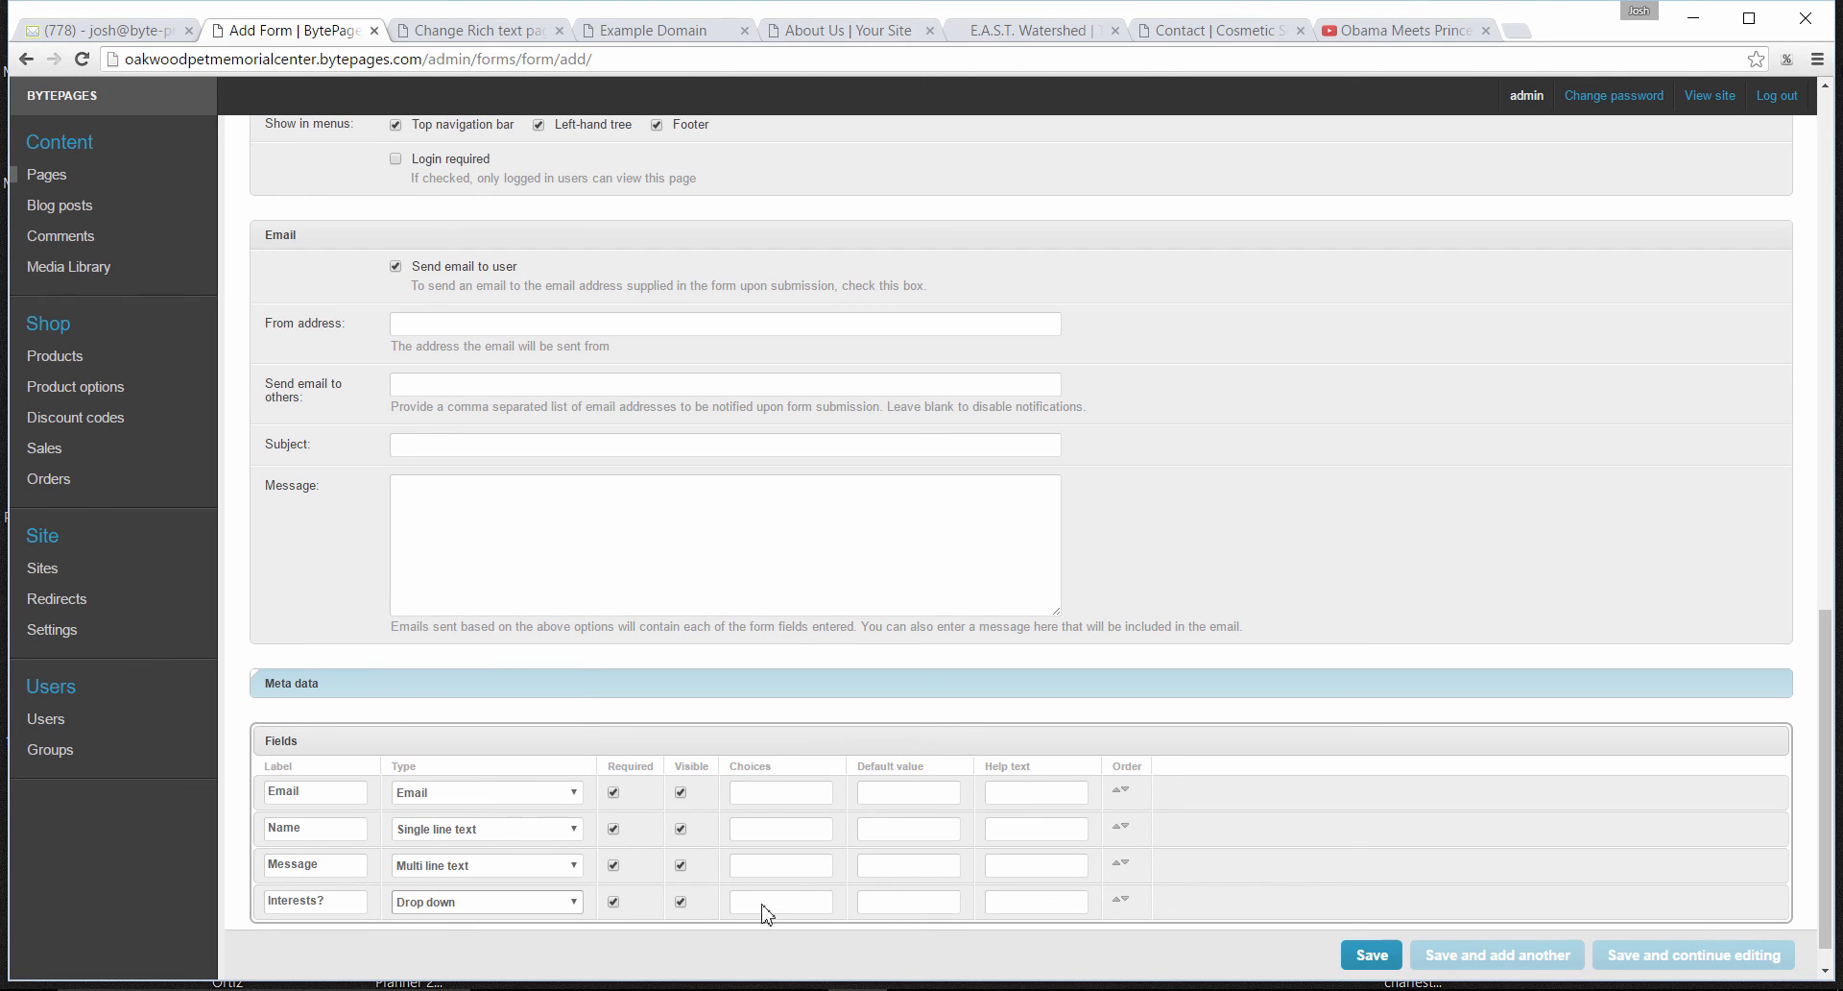
- Enter the comma-separated choices "interest 1, interest 2" for the Interests? field
{"action": "scroll", "coordinate": [1828, 730], "scroll_direction": "down", "scroll_amount": 1}
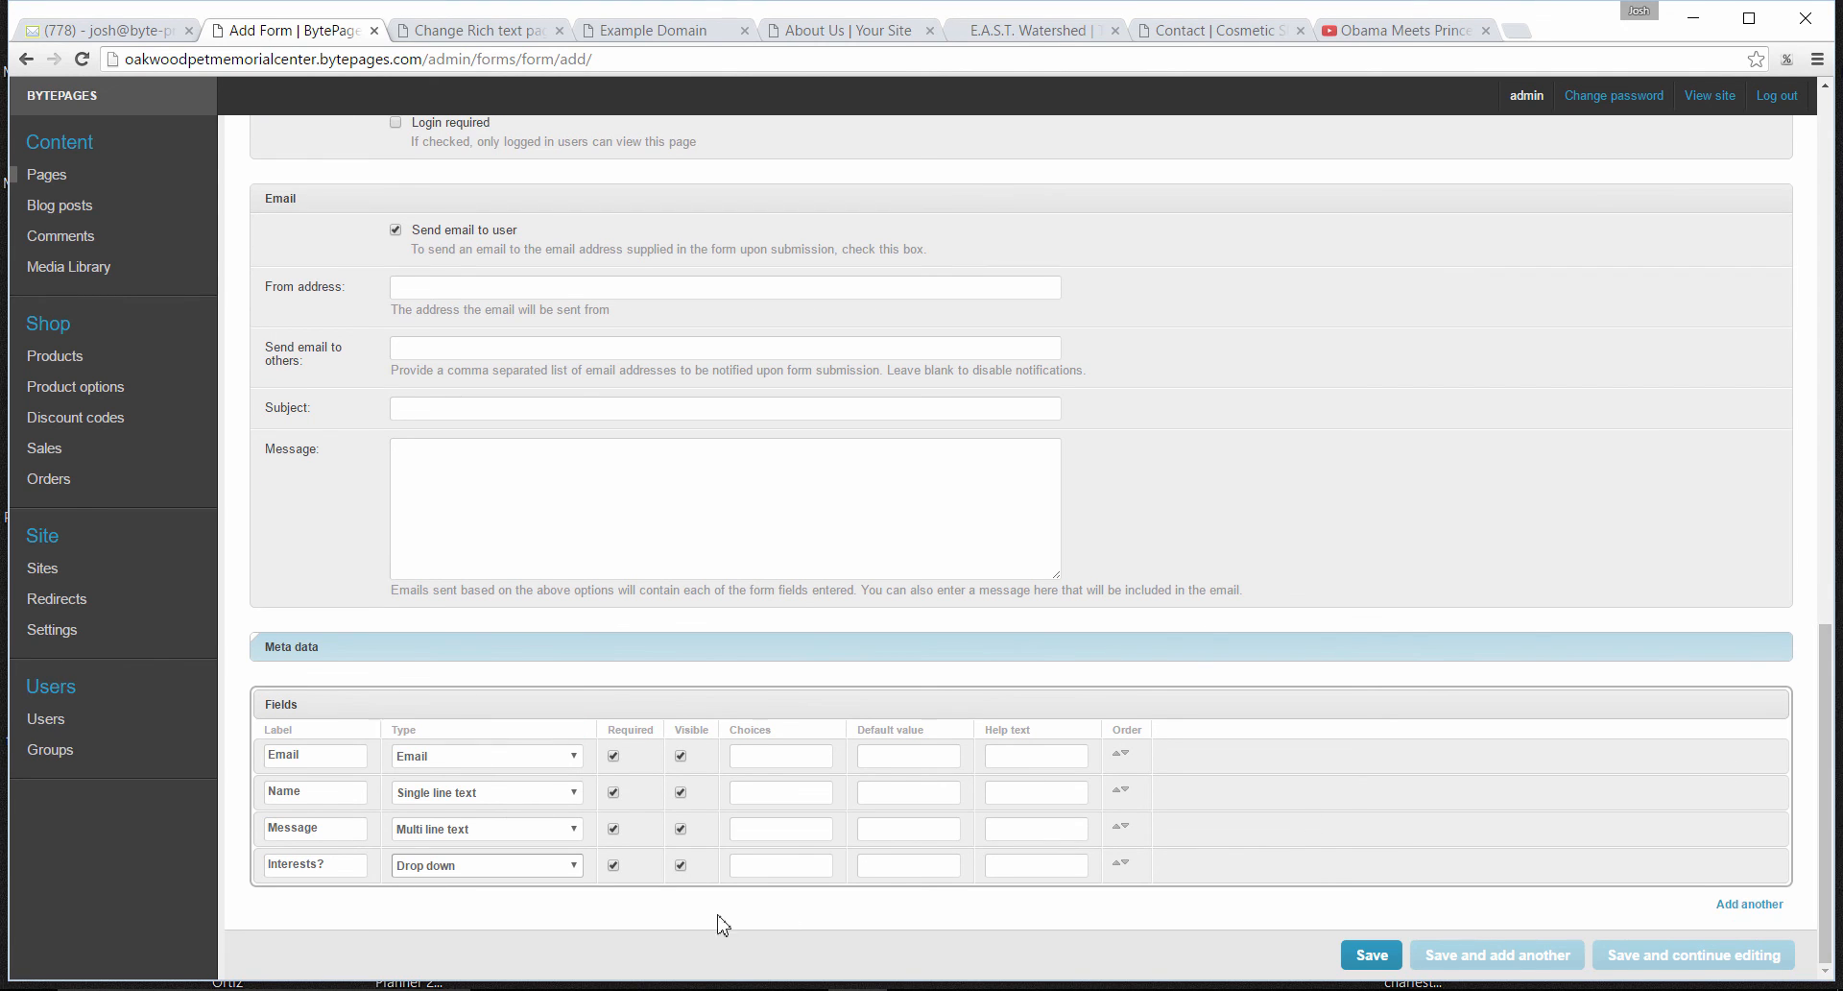
{"action": "left_click", "coordinate": [751, 862]}
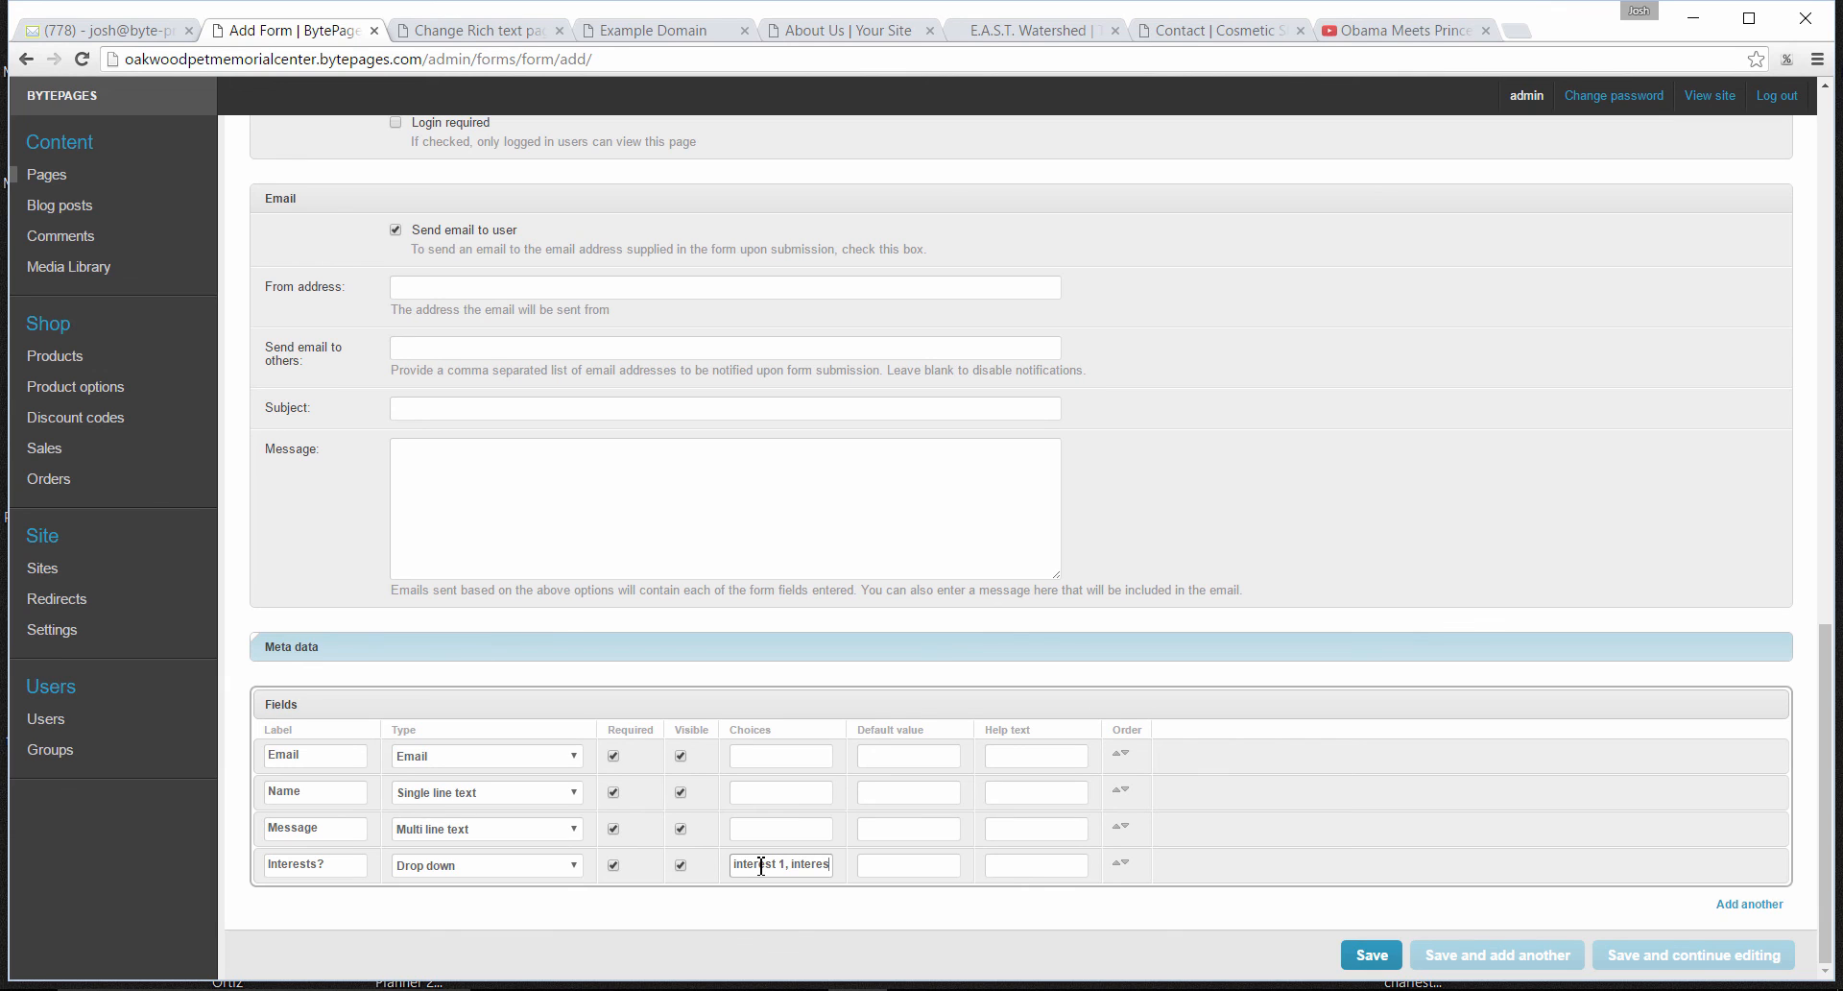
{"action": "type", "text": "t 2, int"}
{"action": "key", "text": "BackSpace"}
{"action": "key", "text": "BackSpace"}
{"action": "key", "text": "BackSpace"}
{"action": "key", "text": "BackSpace"}
- Check the example contact form's check boxes, and clear the choices entered for the Interests? field
{"action": "left_click", "coordinate": [1222, 31]}
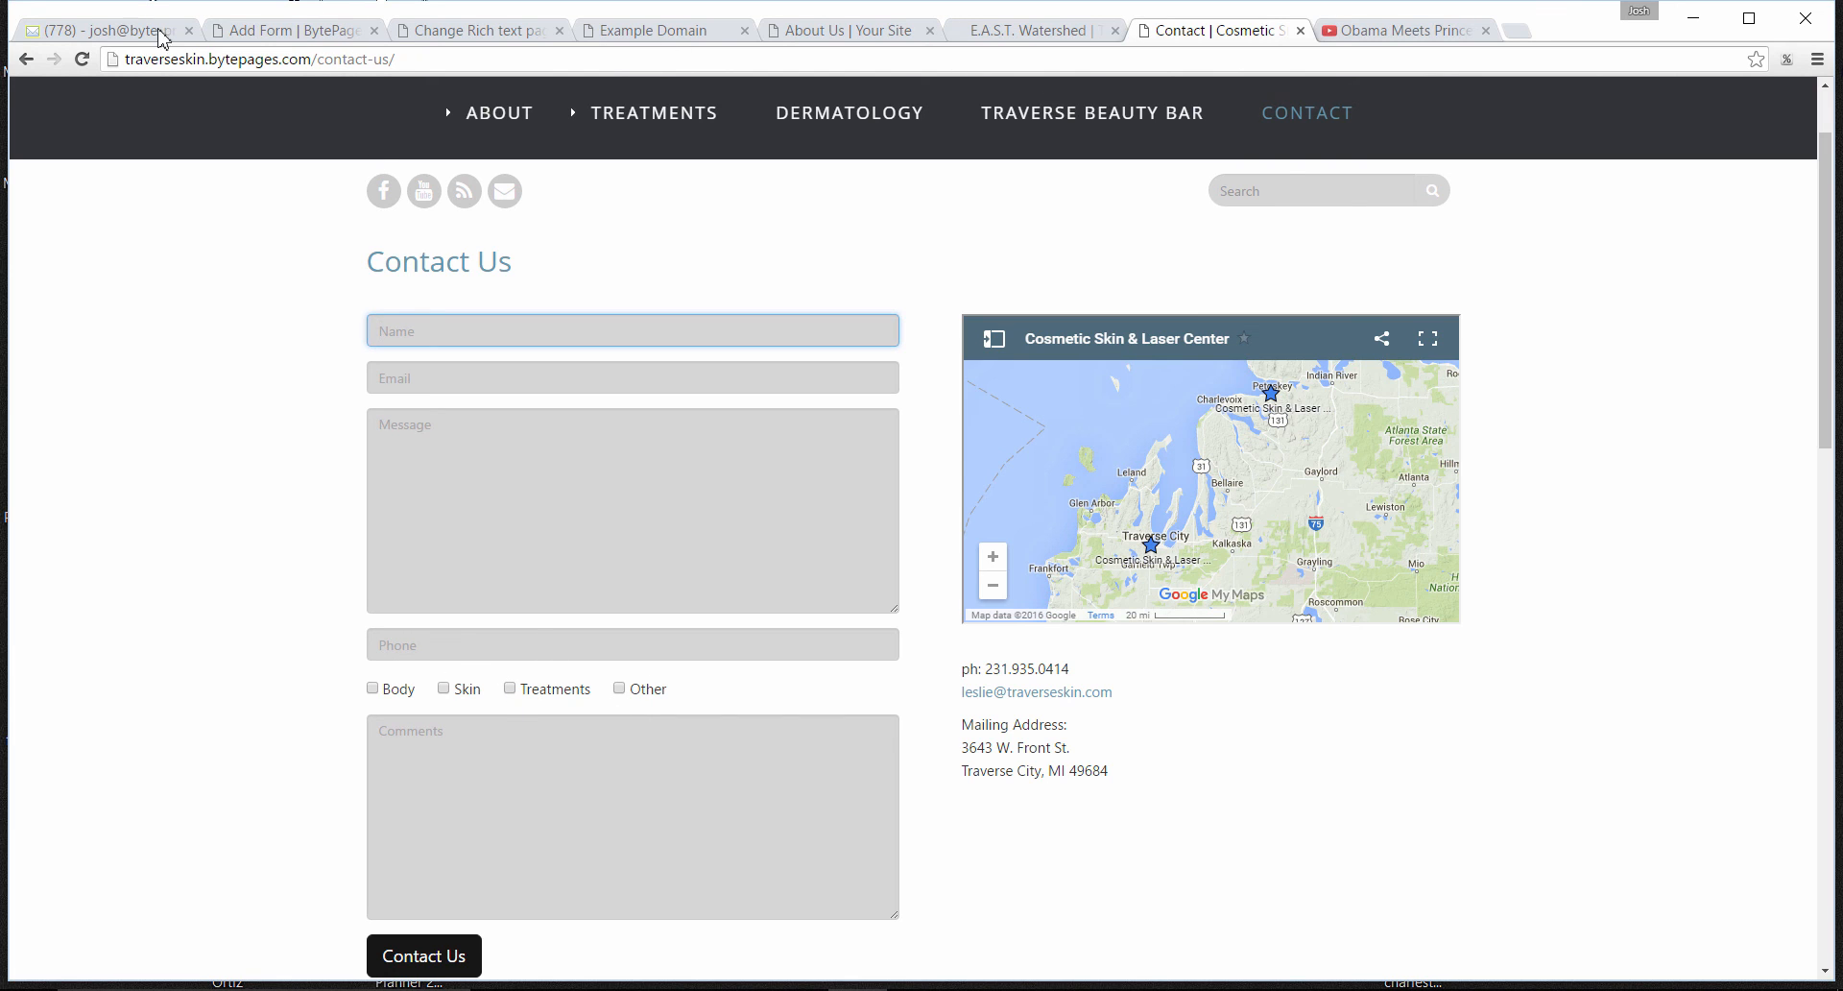
{"action": "left_click", "coordinate": [279, 37]}
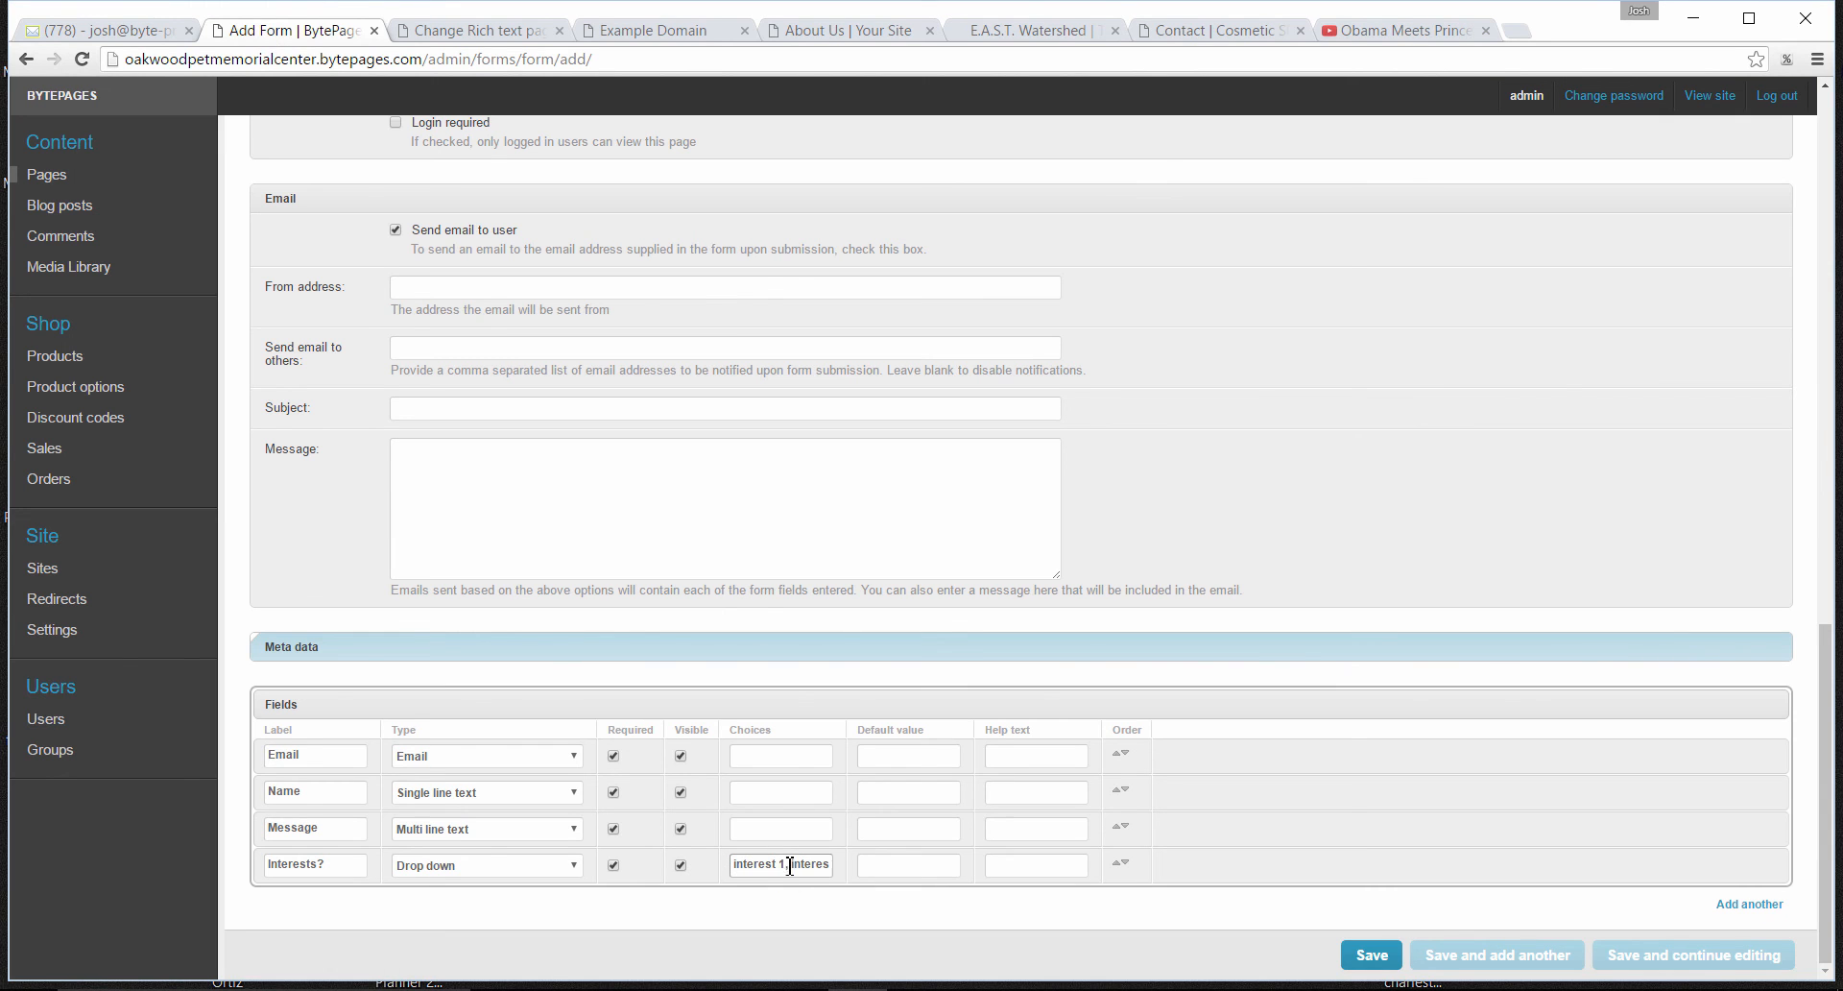
{"action": "left_click_drag", "start_coordinate": [736, 868], "coordinate": [851, 866]}
{"action": "left_click", "coordinate": [838, 870]}
{"action": "left_click_drag", "start_coordinate": [738, 868], "coordinate": [875, 867]}
{"action": "key", "text": "BackSpace"}
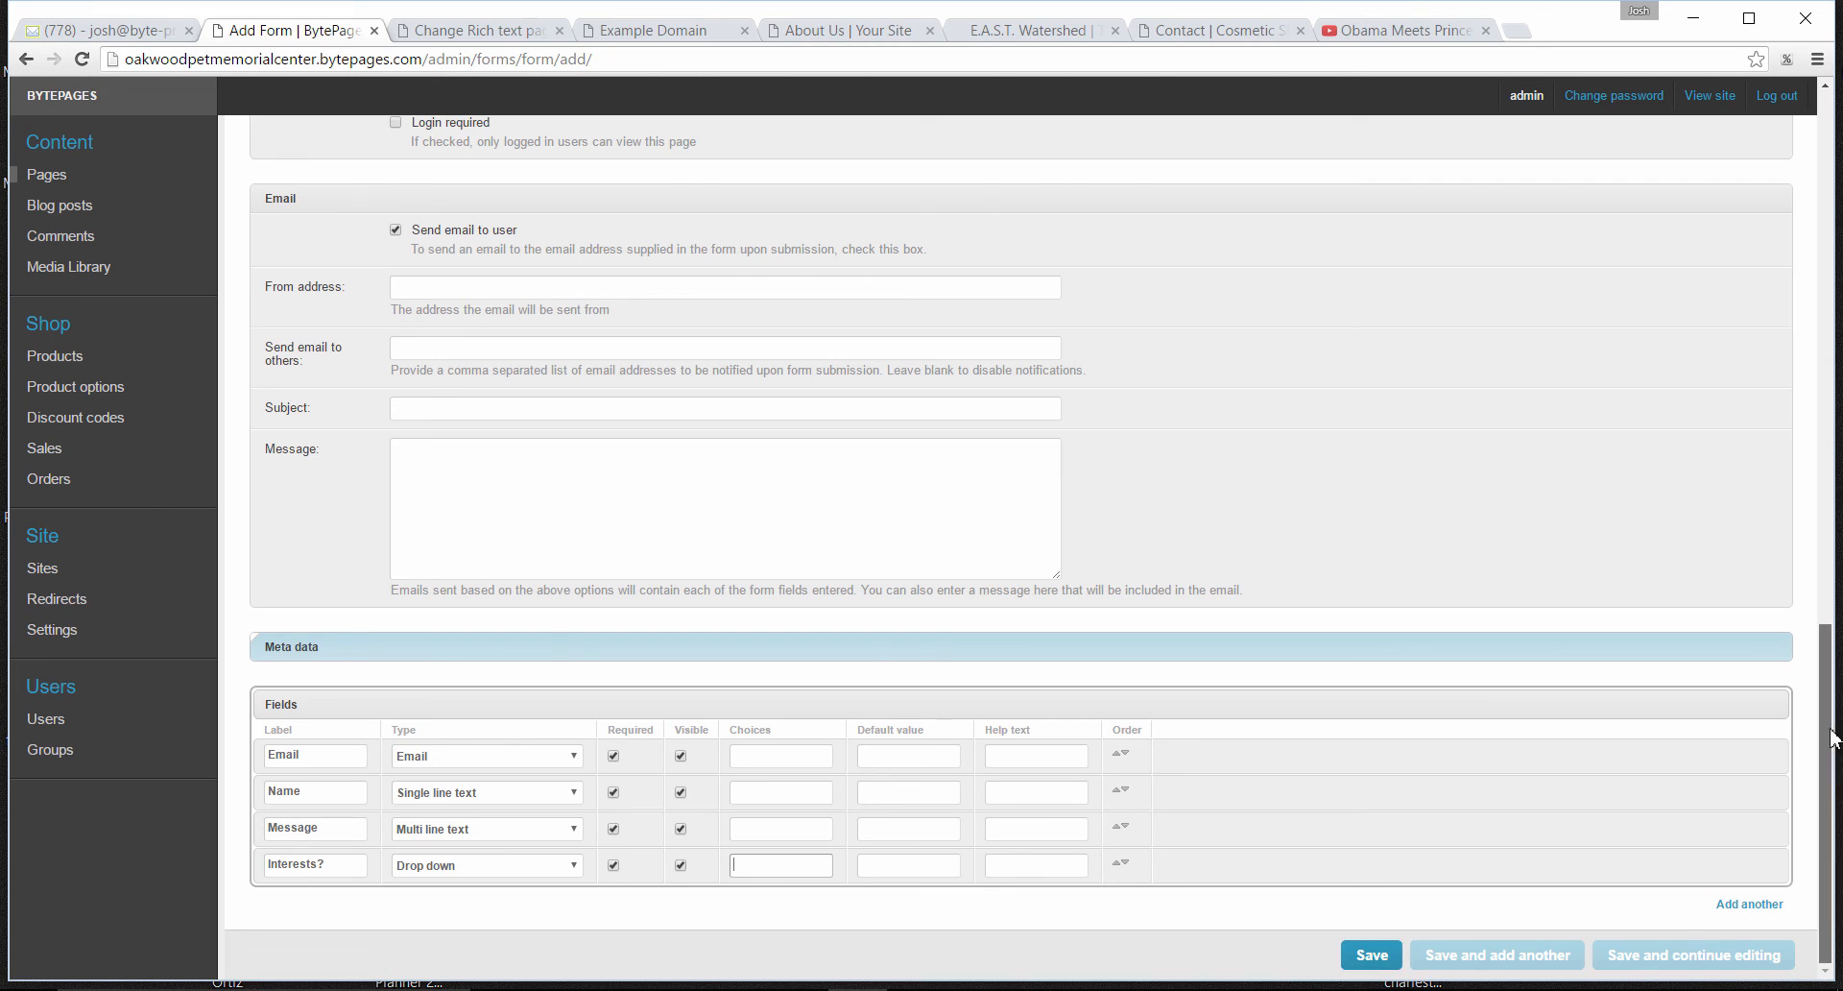
- Leave the unsaved form for the site's page list and show the page types available for a new top-level page
{"action": "left_click_drag", "start_coordinate": [1826, 734], "coordinate": [1838, 151]}
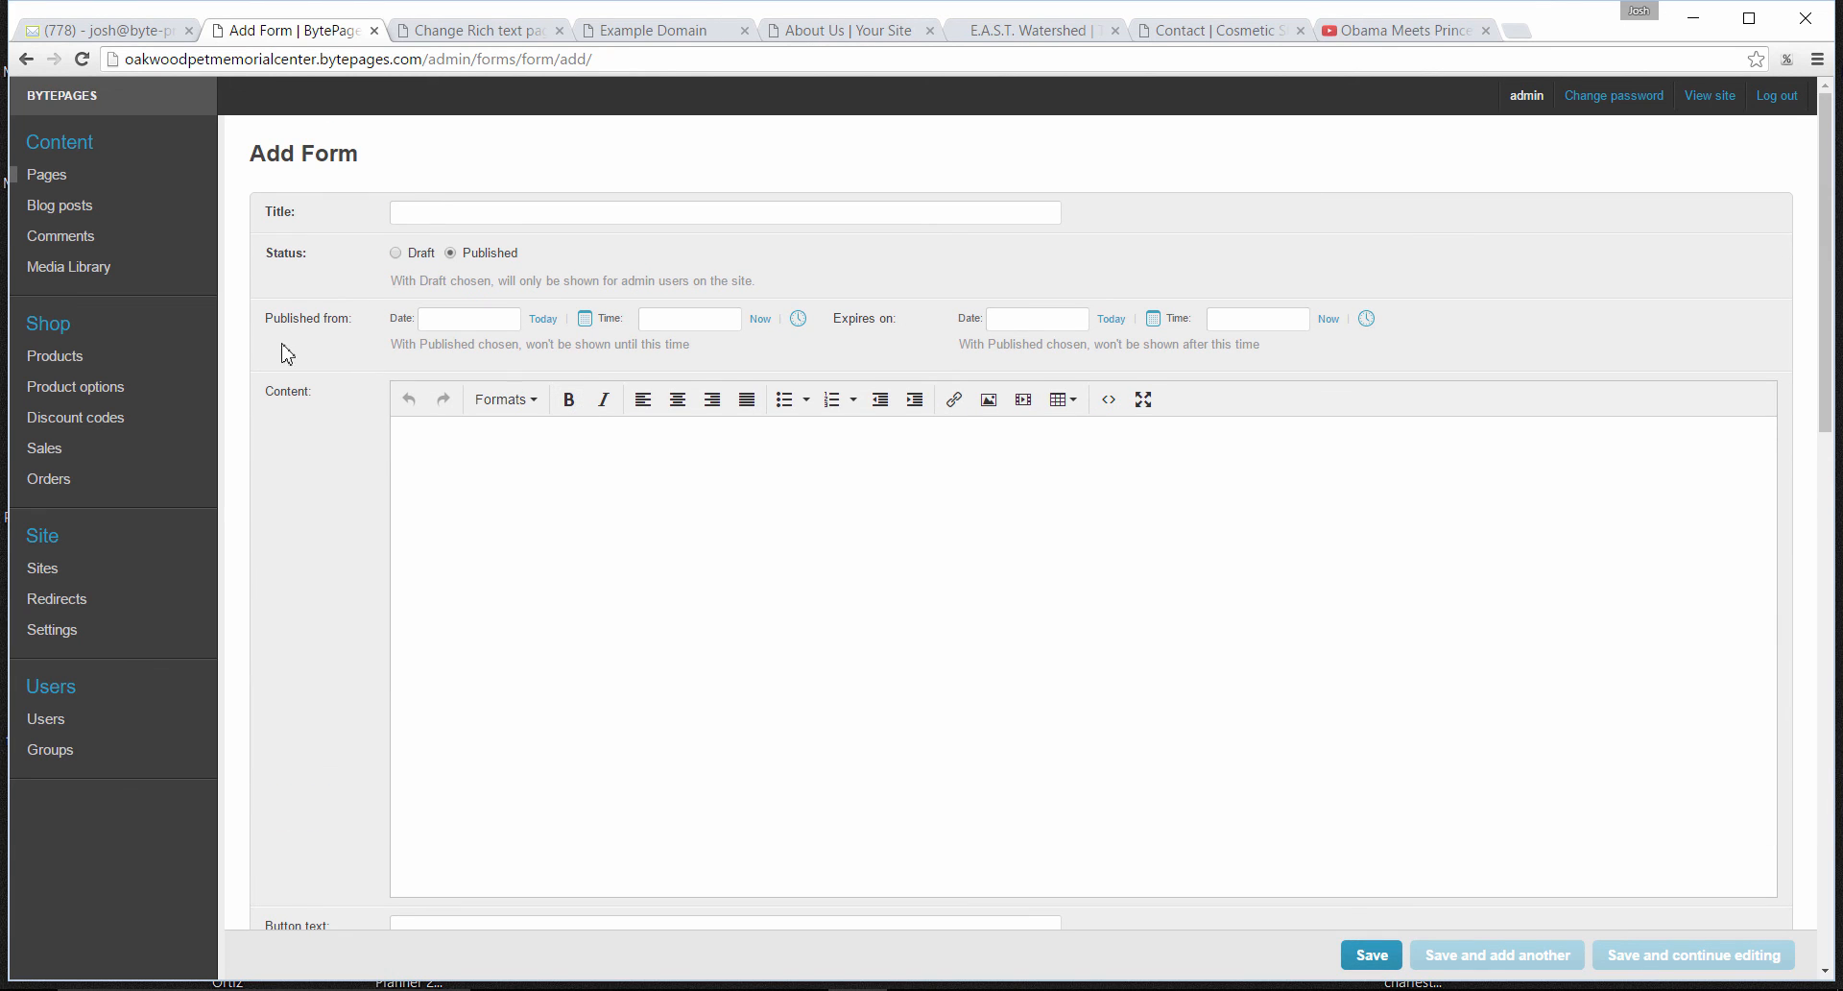
{"action": "left_click", "coordinate": [64, 178]}
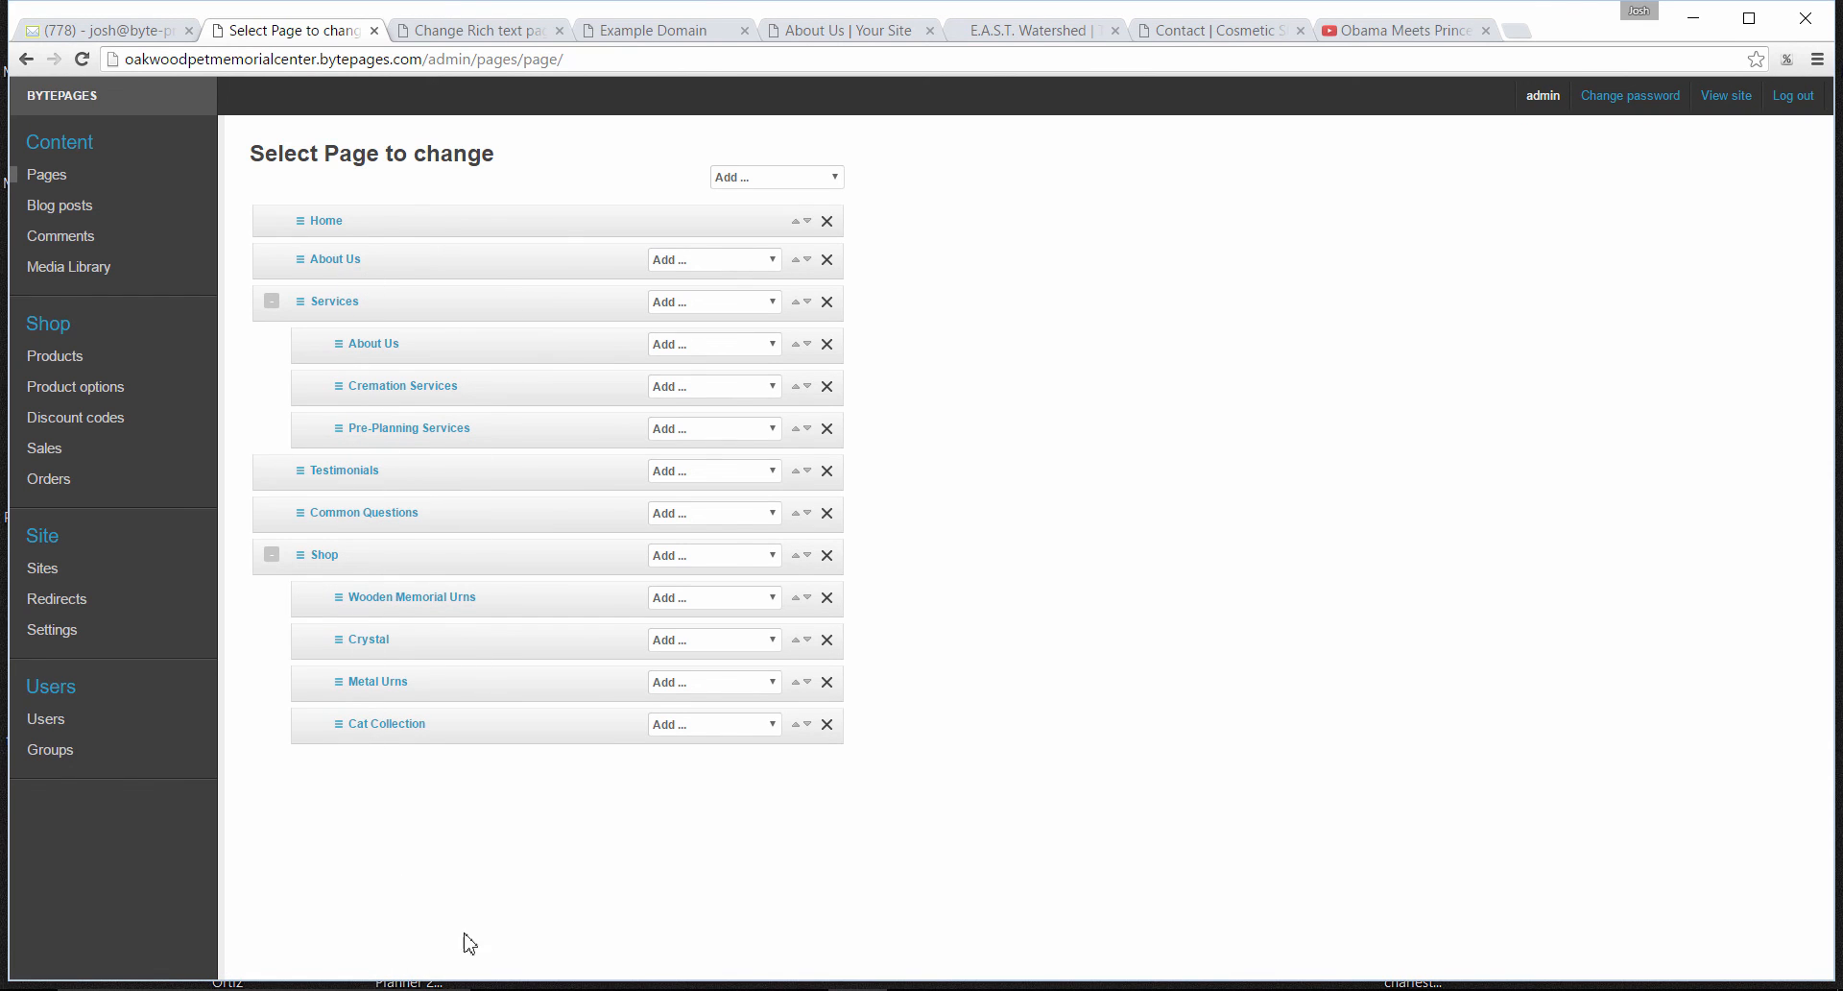
{"action": "left_click", "coordinate": [835, 179]}
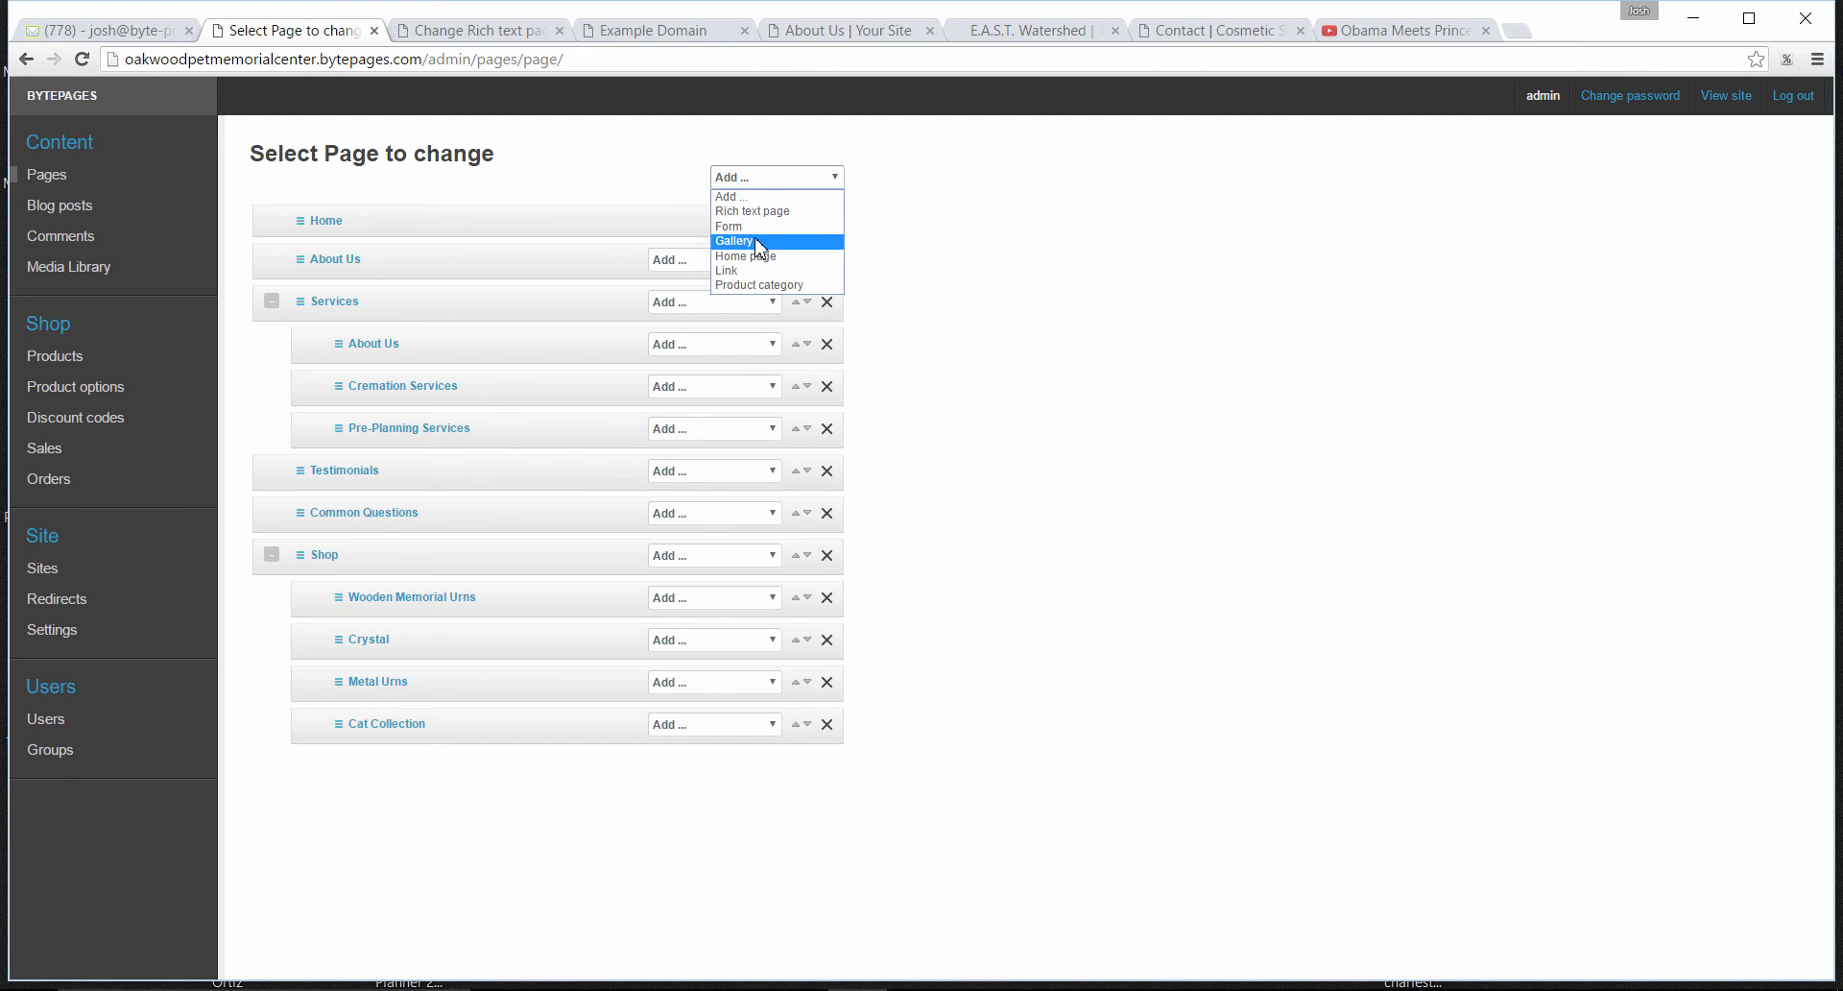